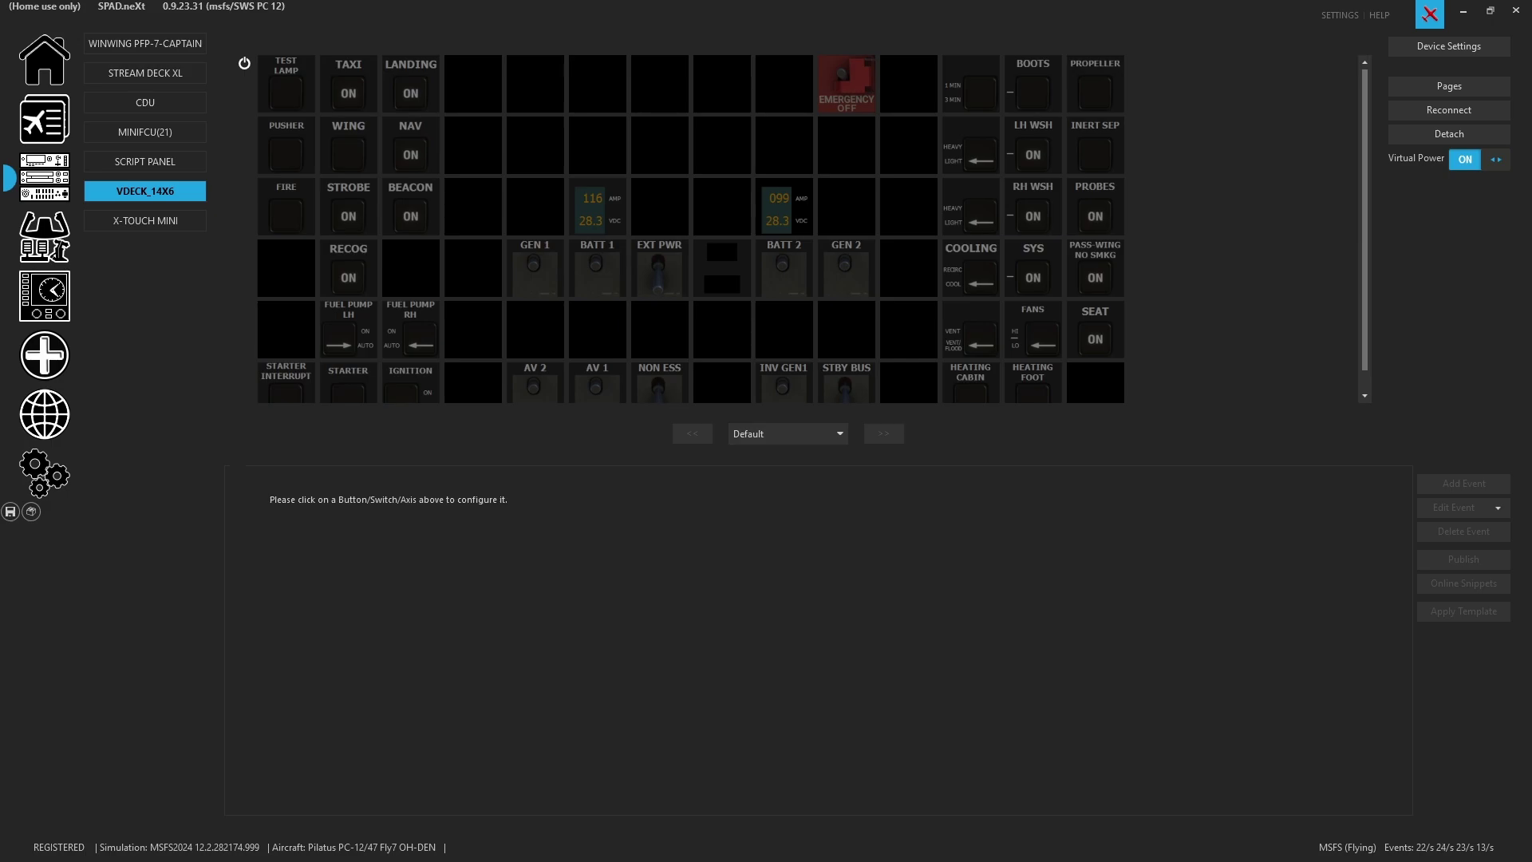
# Detach the VDECK_14X6 panel into its own window and reposition that window
pyautogui.click(1439, 136)
pyautogui.moveTo(1531, 303); pyautogui.dragTo(634, 212)
pyautogui.click(1480, 212)
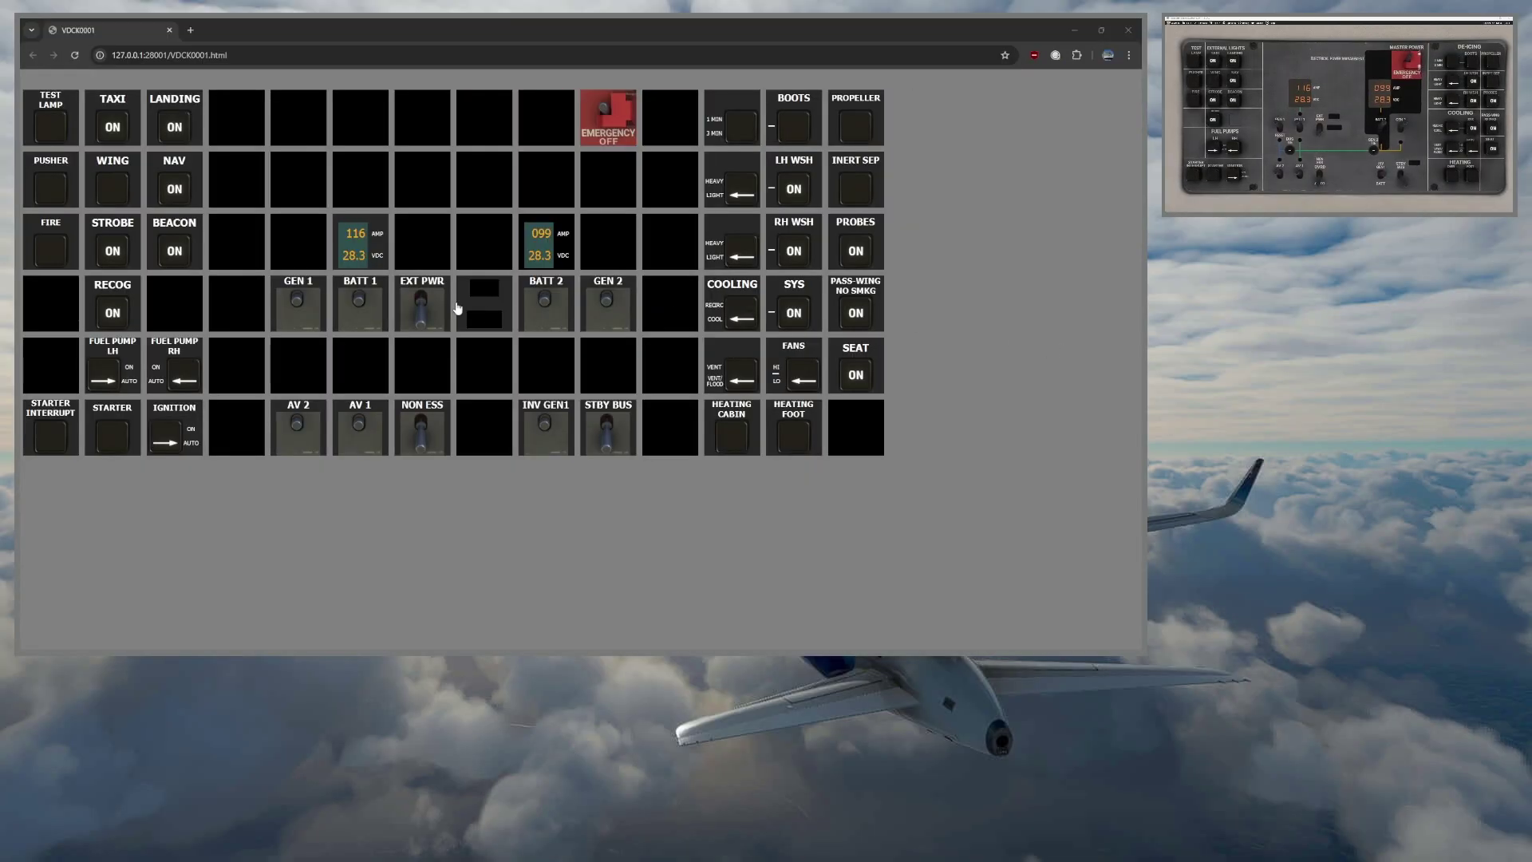
# Test the virtual deck in the browser by toggling the EXT PWR and BATT 1 switches and the RECOG light, restoring each one
pyautogui.click(428, 317)
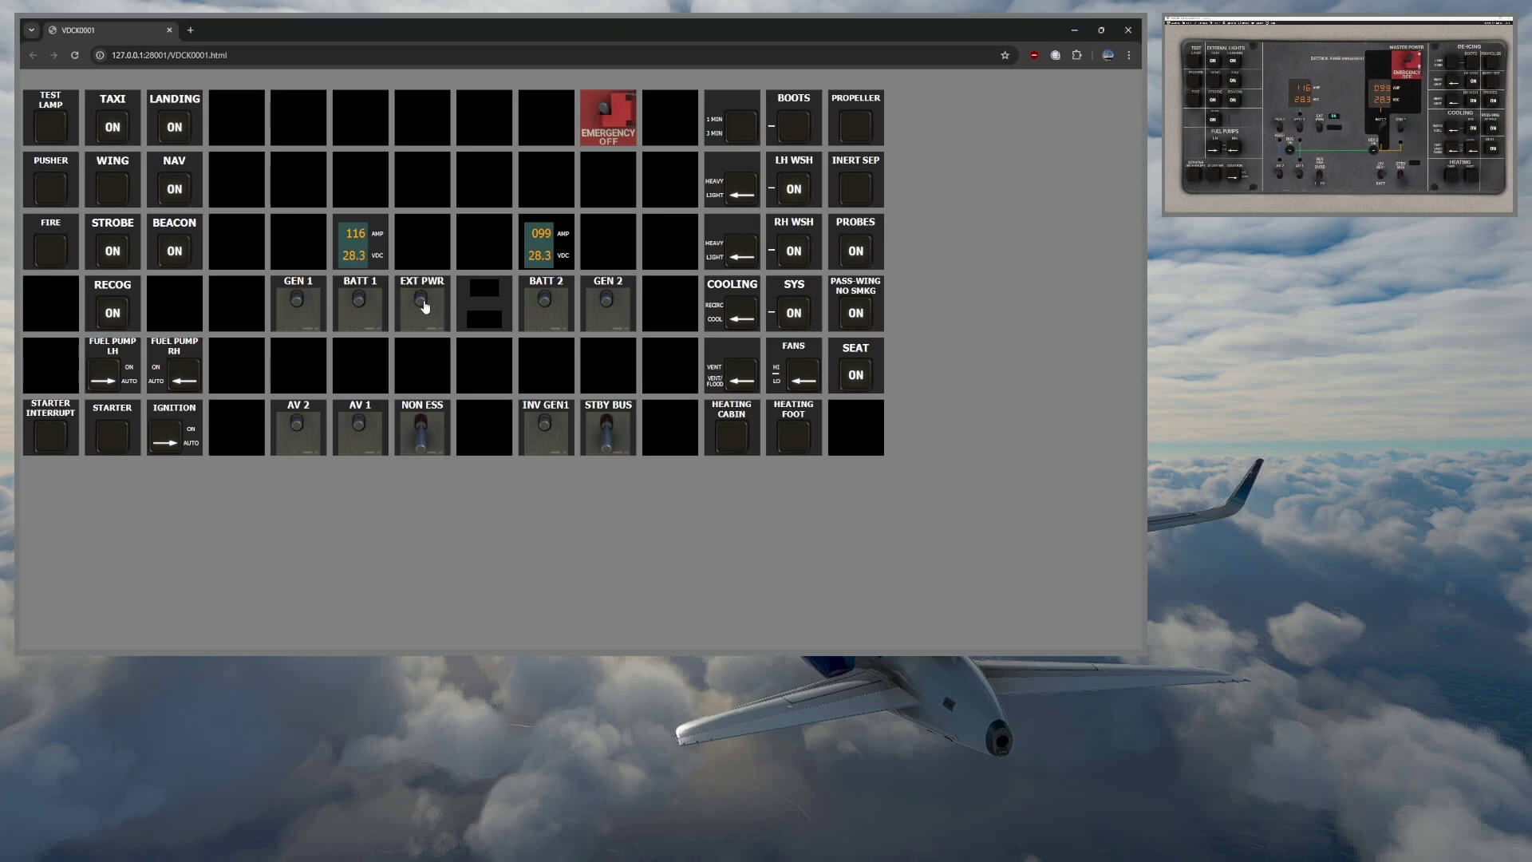
pyautogui.click(425, 306)
pyautogui.click(358, 308)
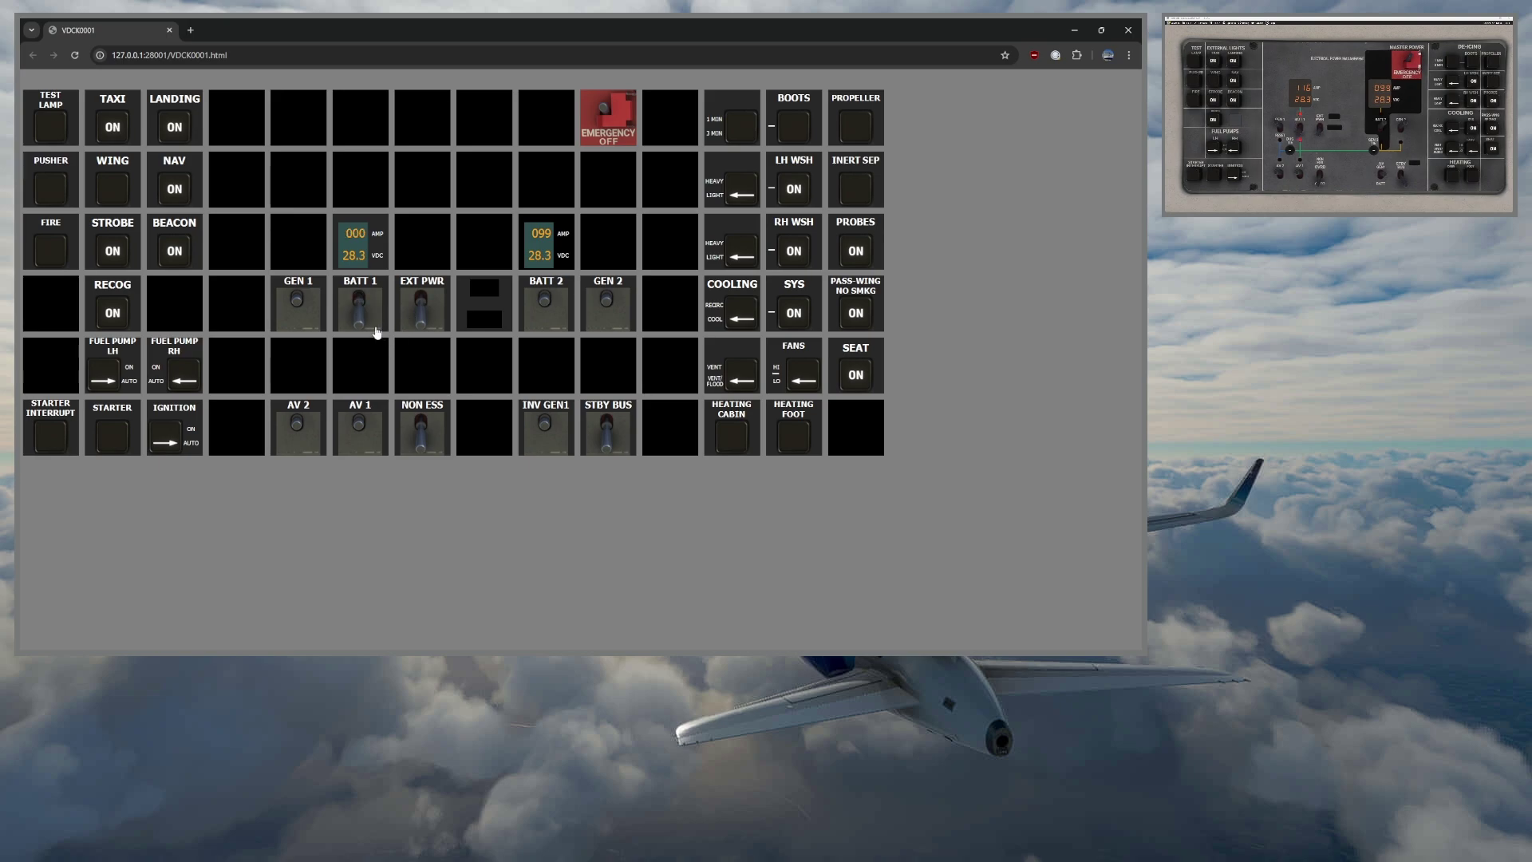
pyautogui.click(363, 321)
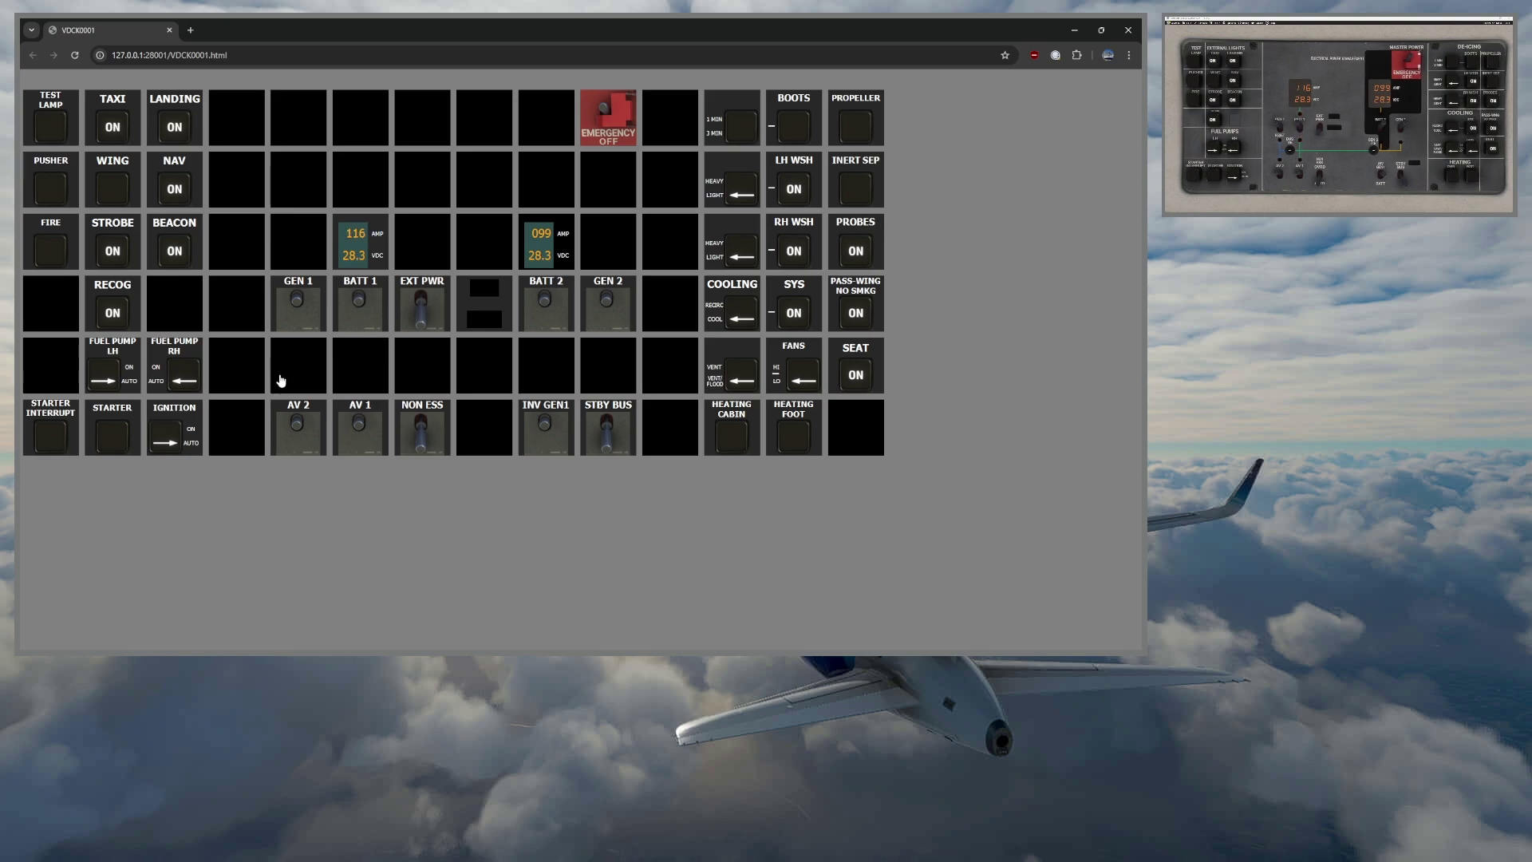
pyautogui.click(113, 320)
pyautogui.click(111, 315)
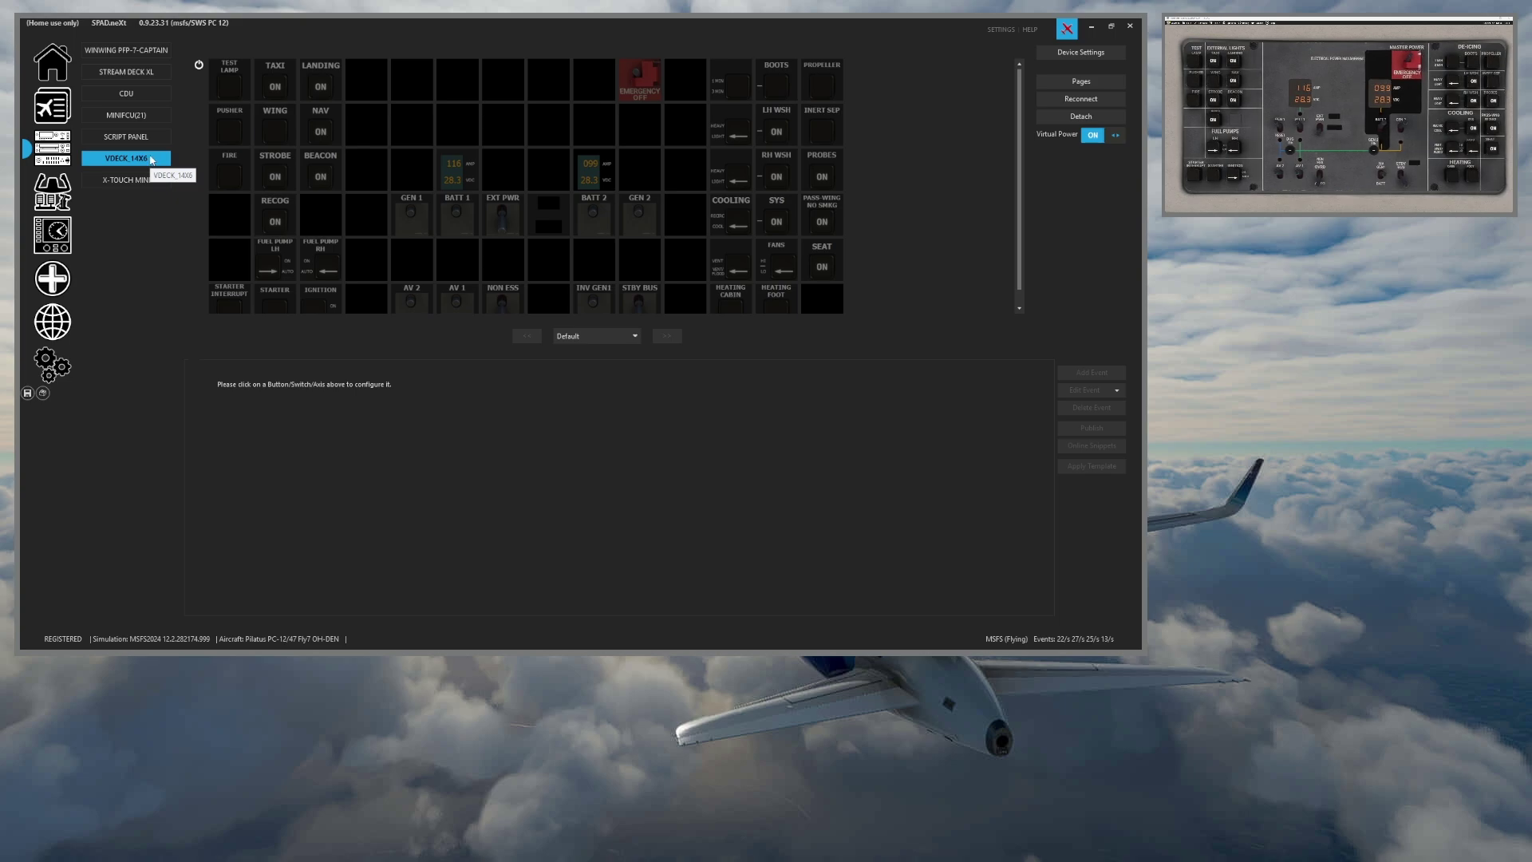
# View the STREAM DECK XL layout and examine the image and press events of the TEST LAMP button on VDECK_14X6
pyautogui.click(153, 73)
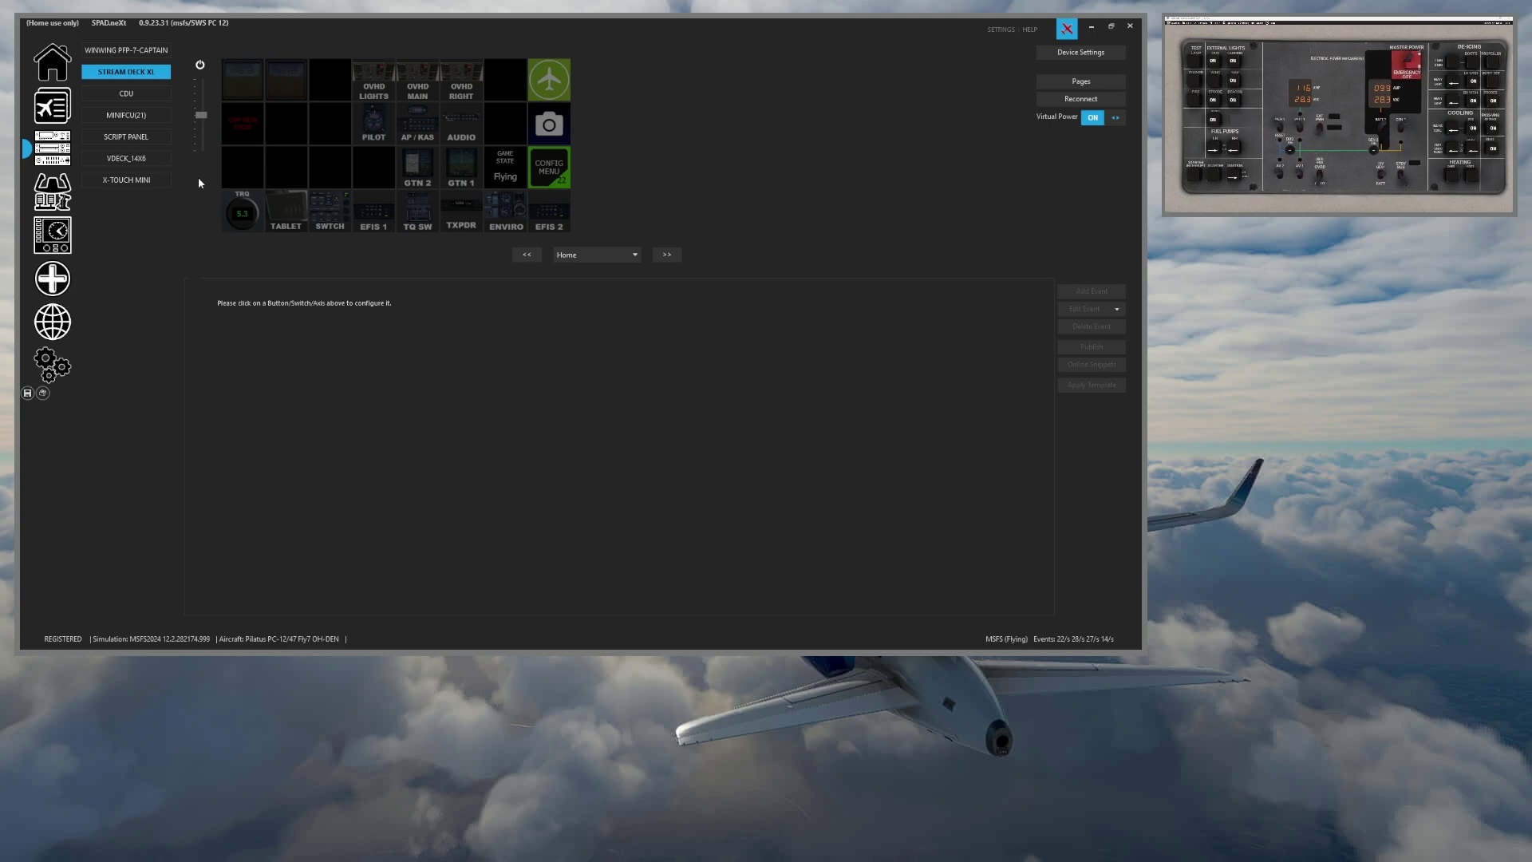
pyautogui.click(155, 156)
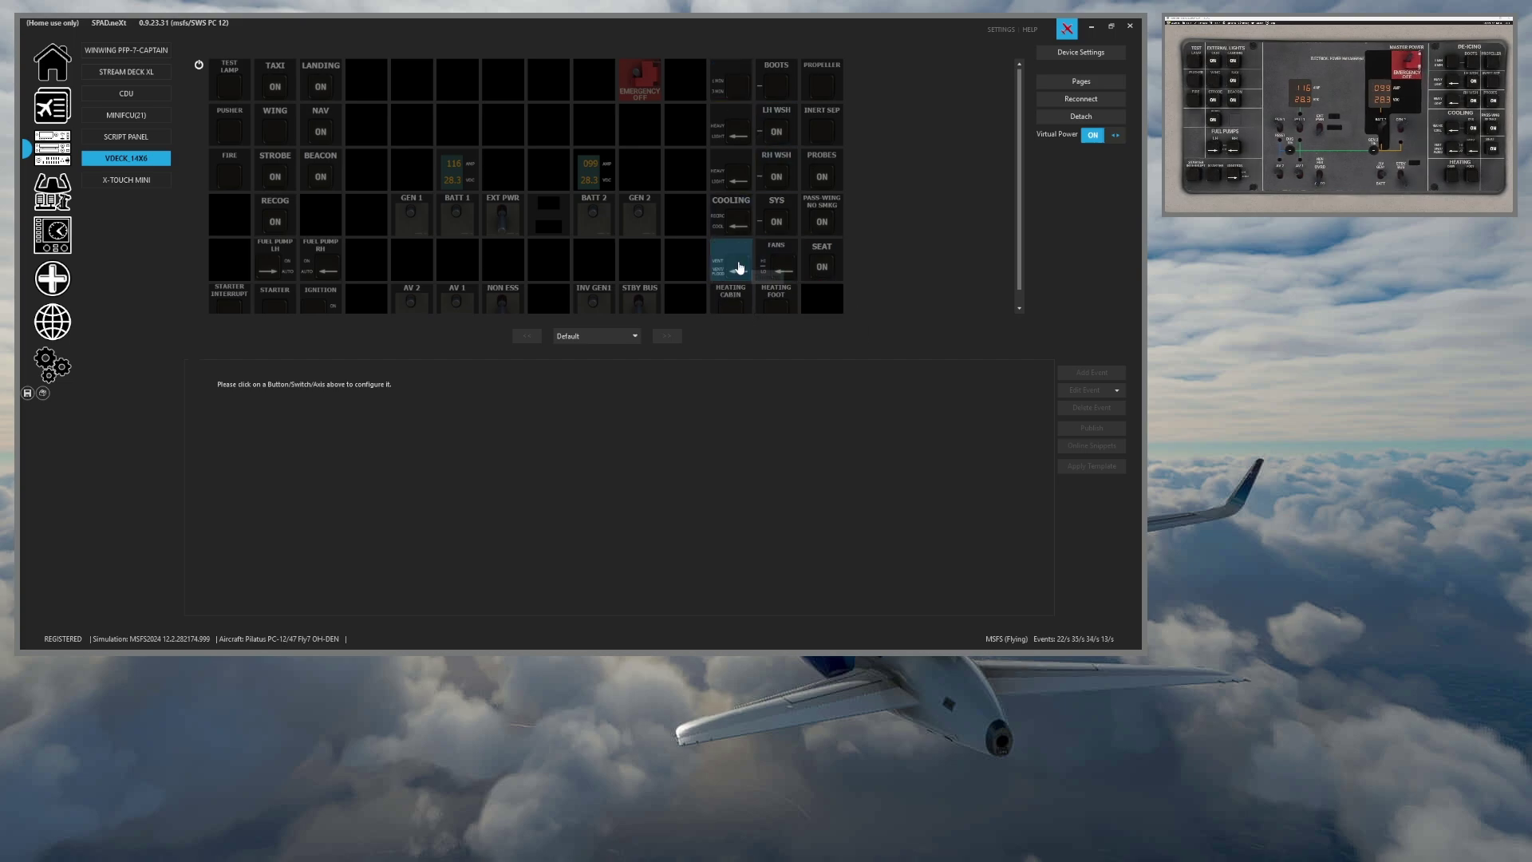
pyautogui.click(230, 82)
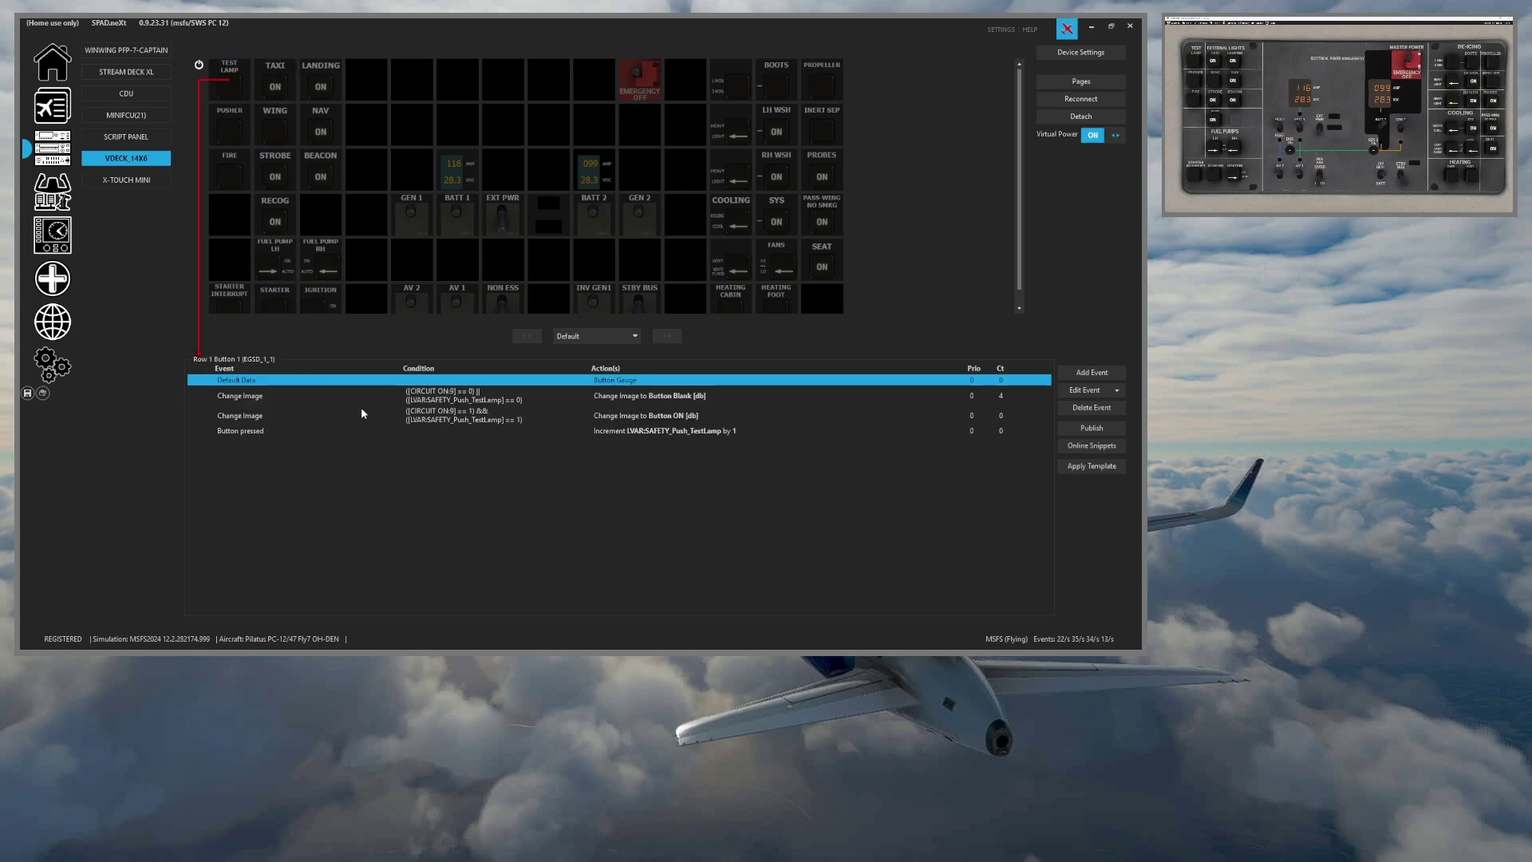
pyautogui.click(608, 396)
pyautogui.click(624, 417)
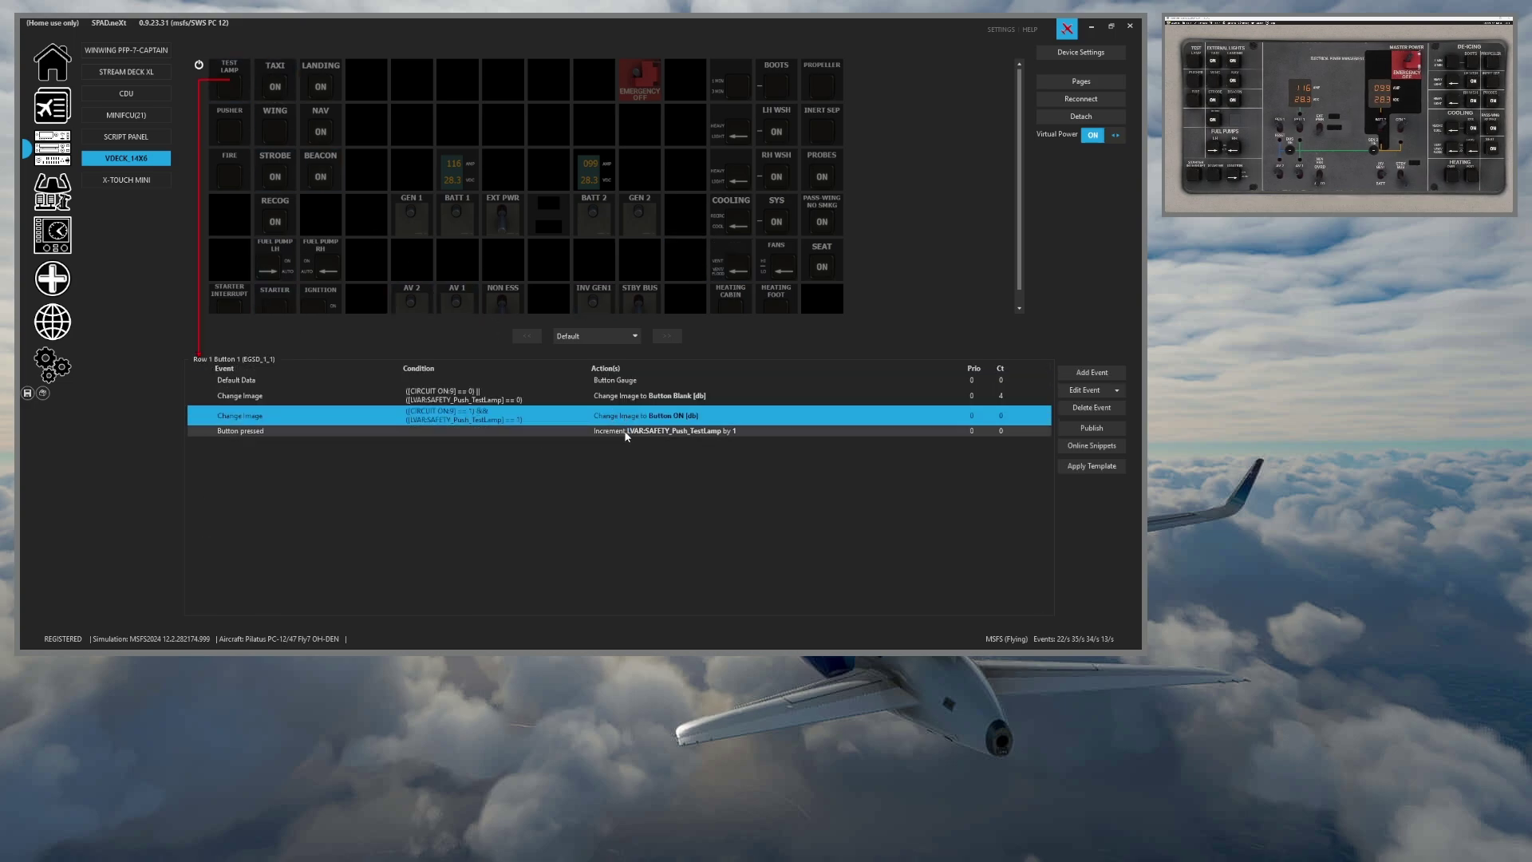
pyautogui.click(629, 432)
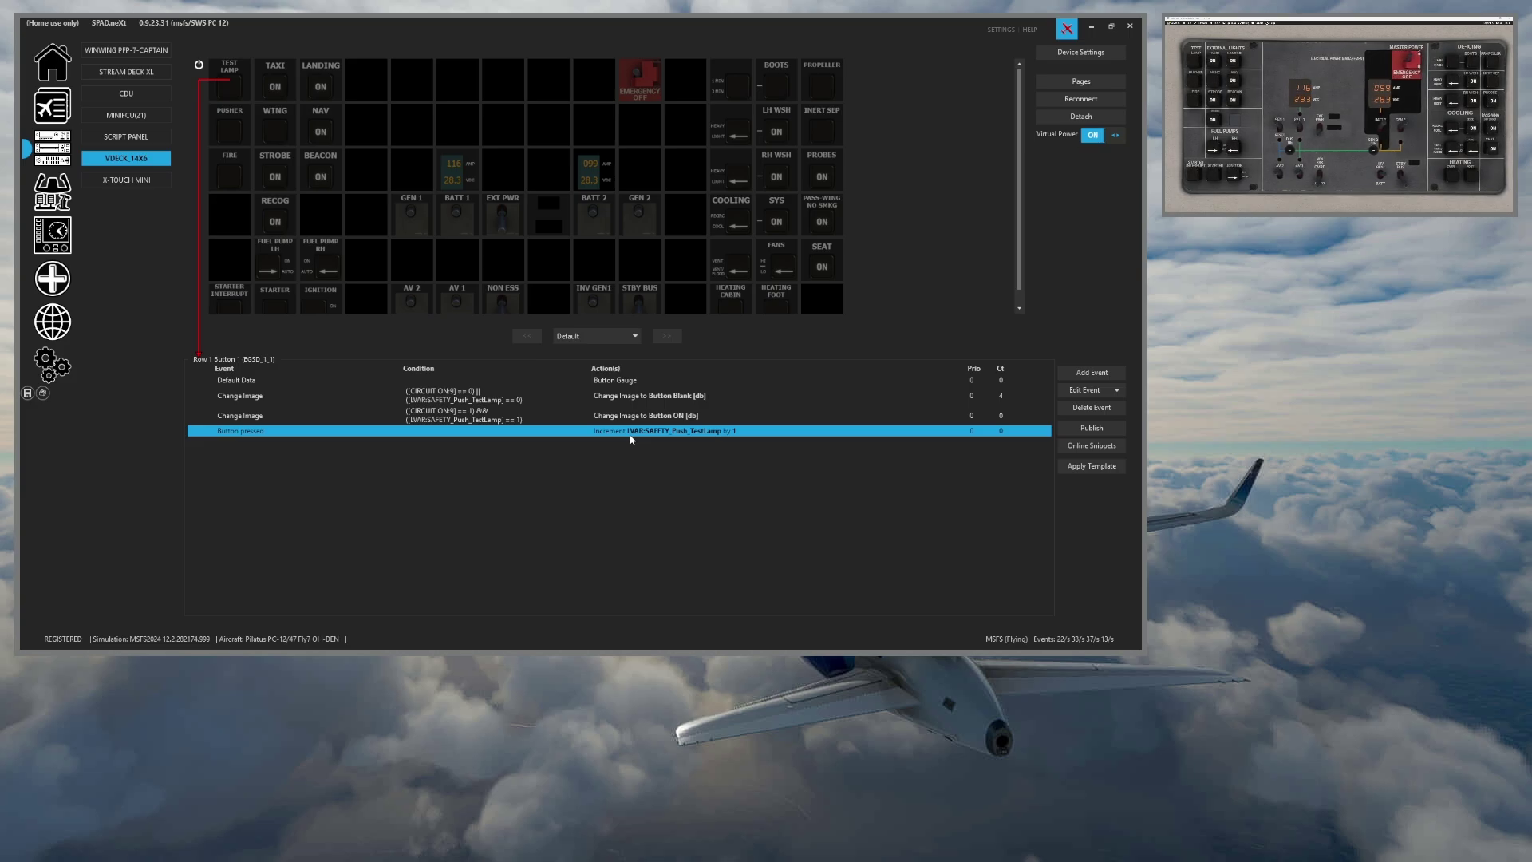
# Open the gauge design of the BATT 2 button and inspect its BackgroundLayer and garmin grey2 image layer
pyautogui.click(588, 232)
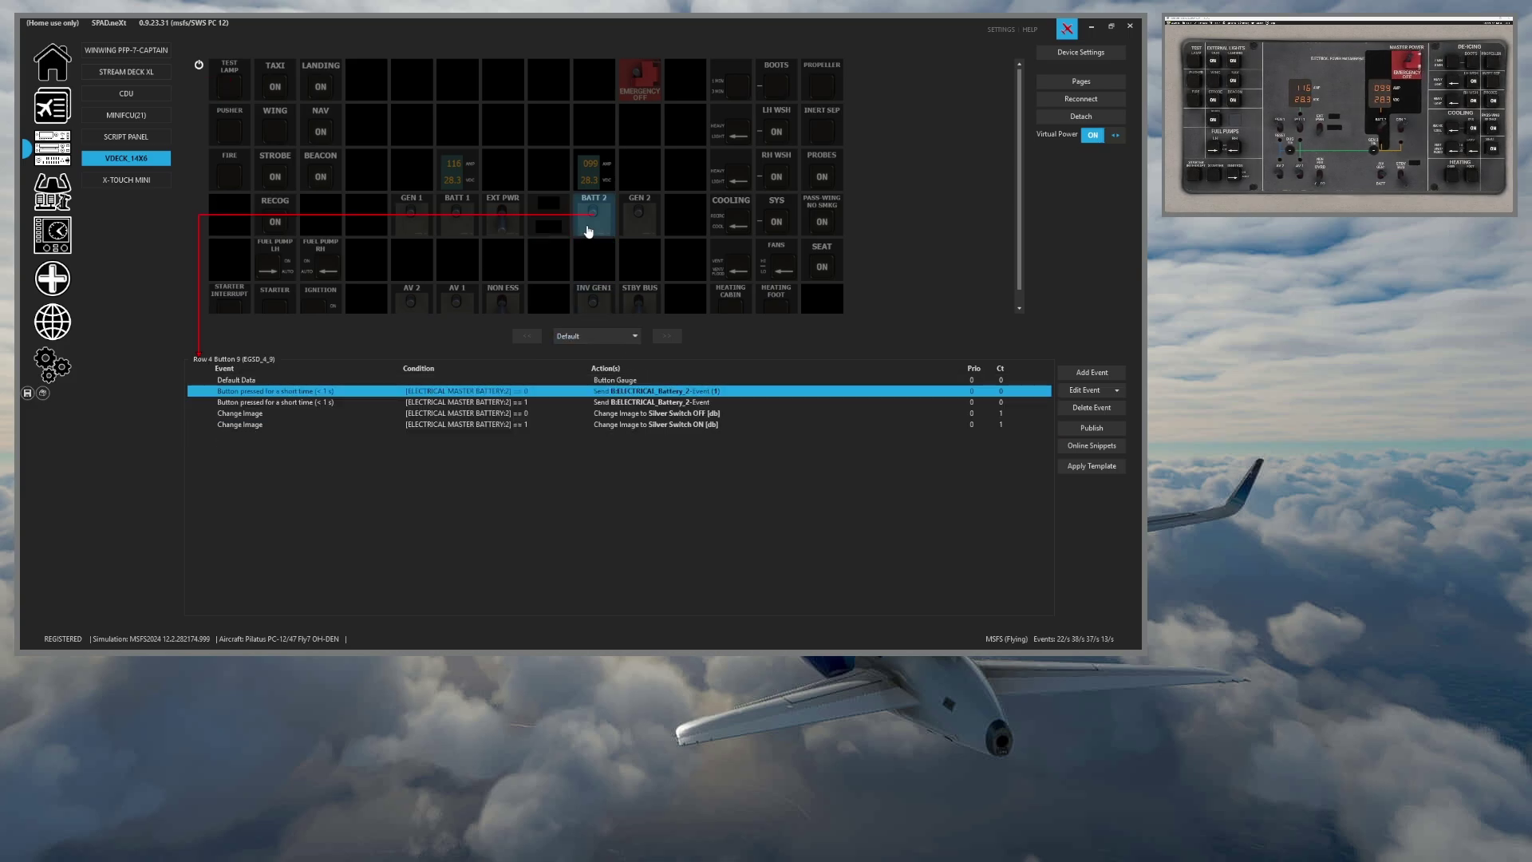
pyautogui.click(629, 382)
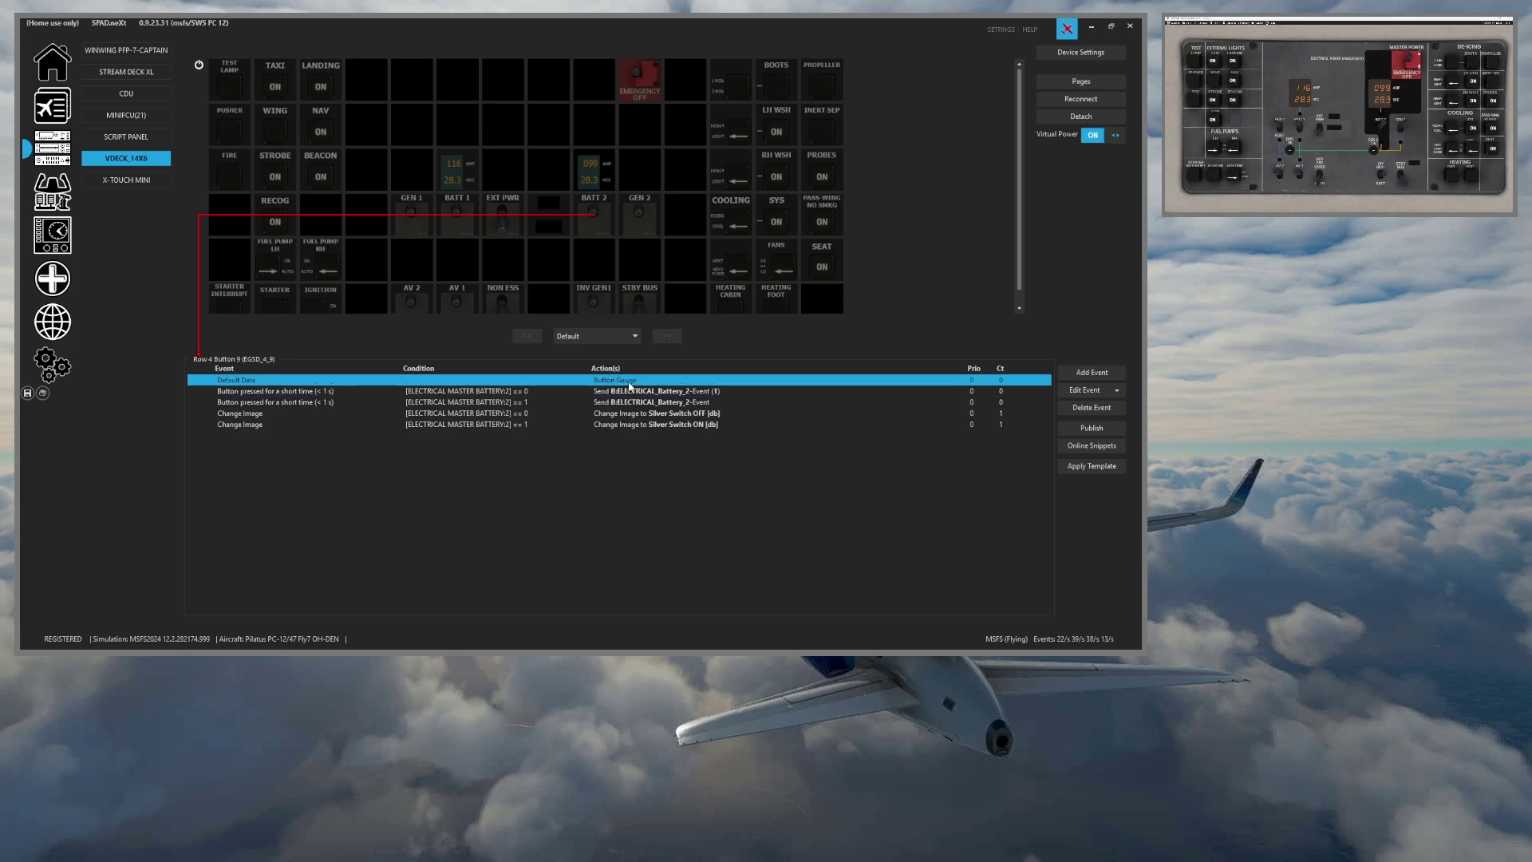
pyautogui.doubleClick(629, 381)
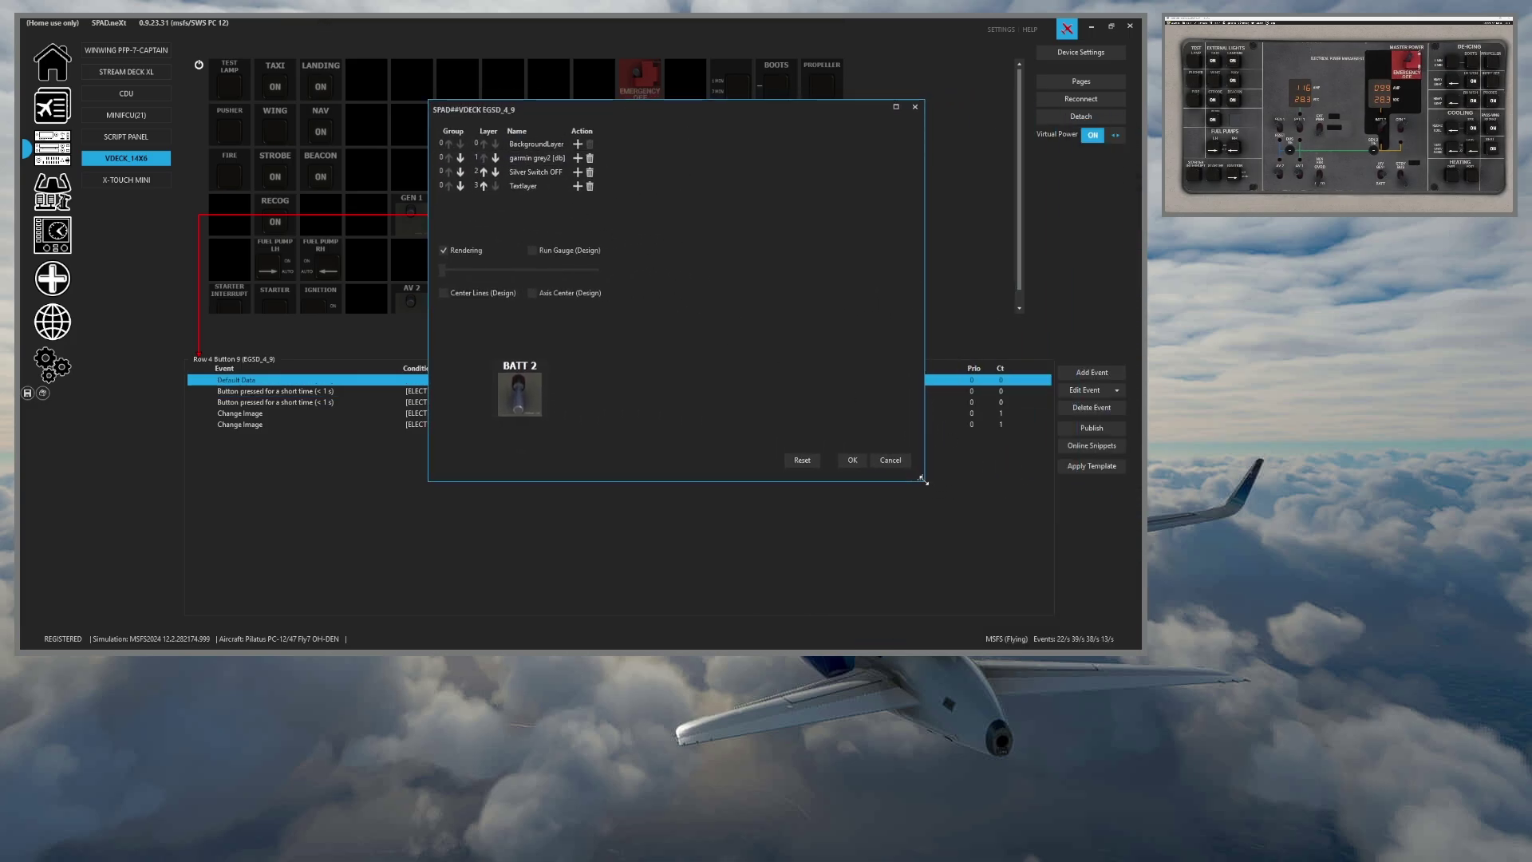
pyautogui.moveTo(923, 481); pyautogui.dragTo(969, 509)
pyautogui.click(537, 144)
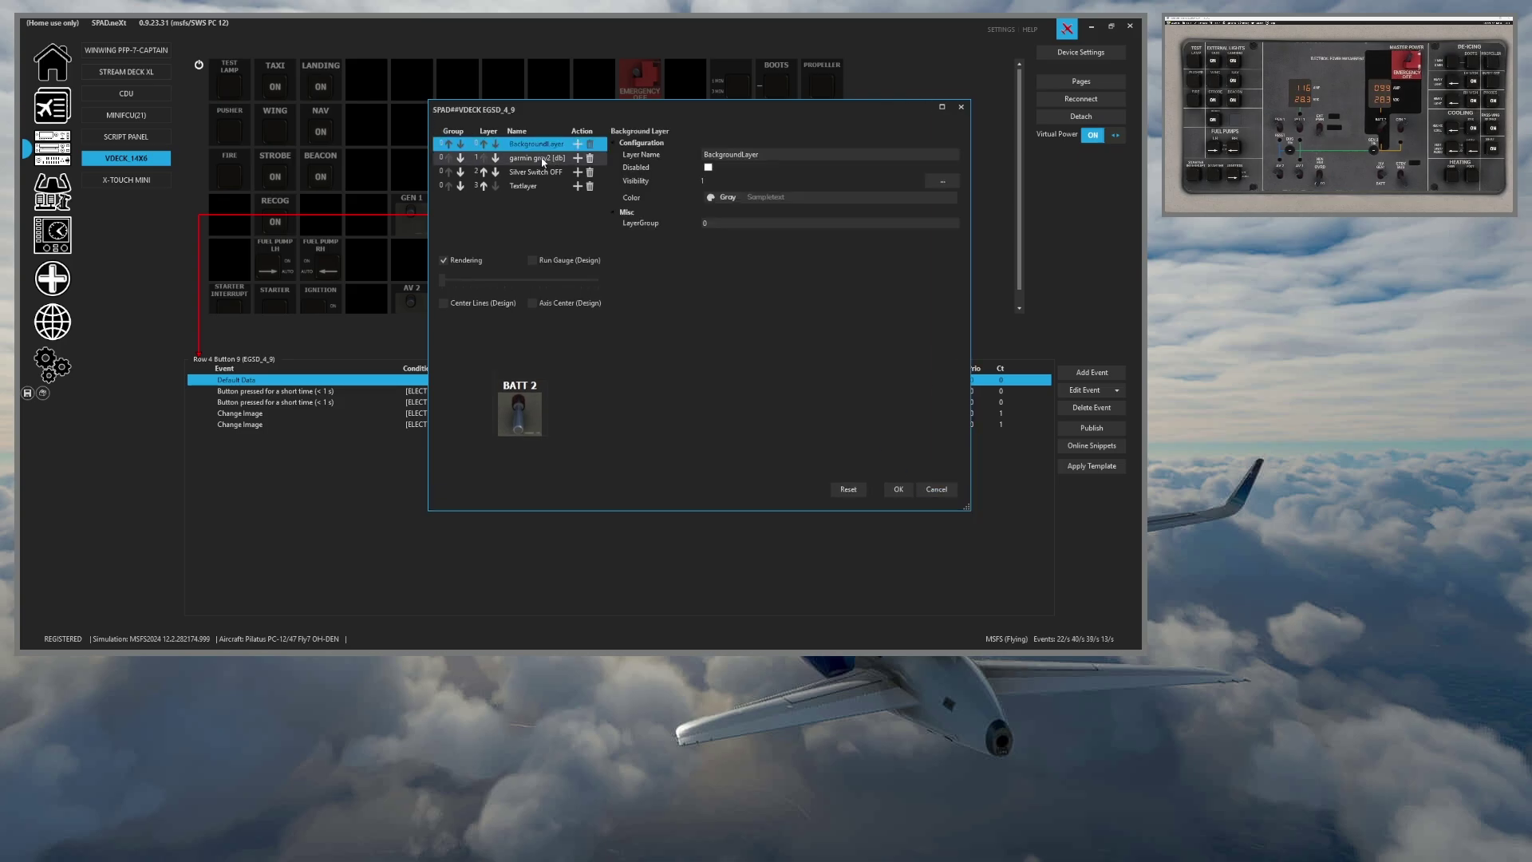
pyautogui.click(542, 159)
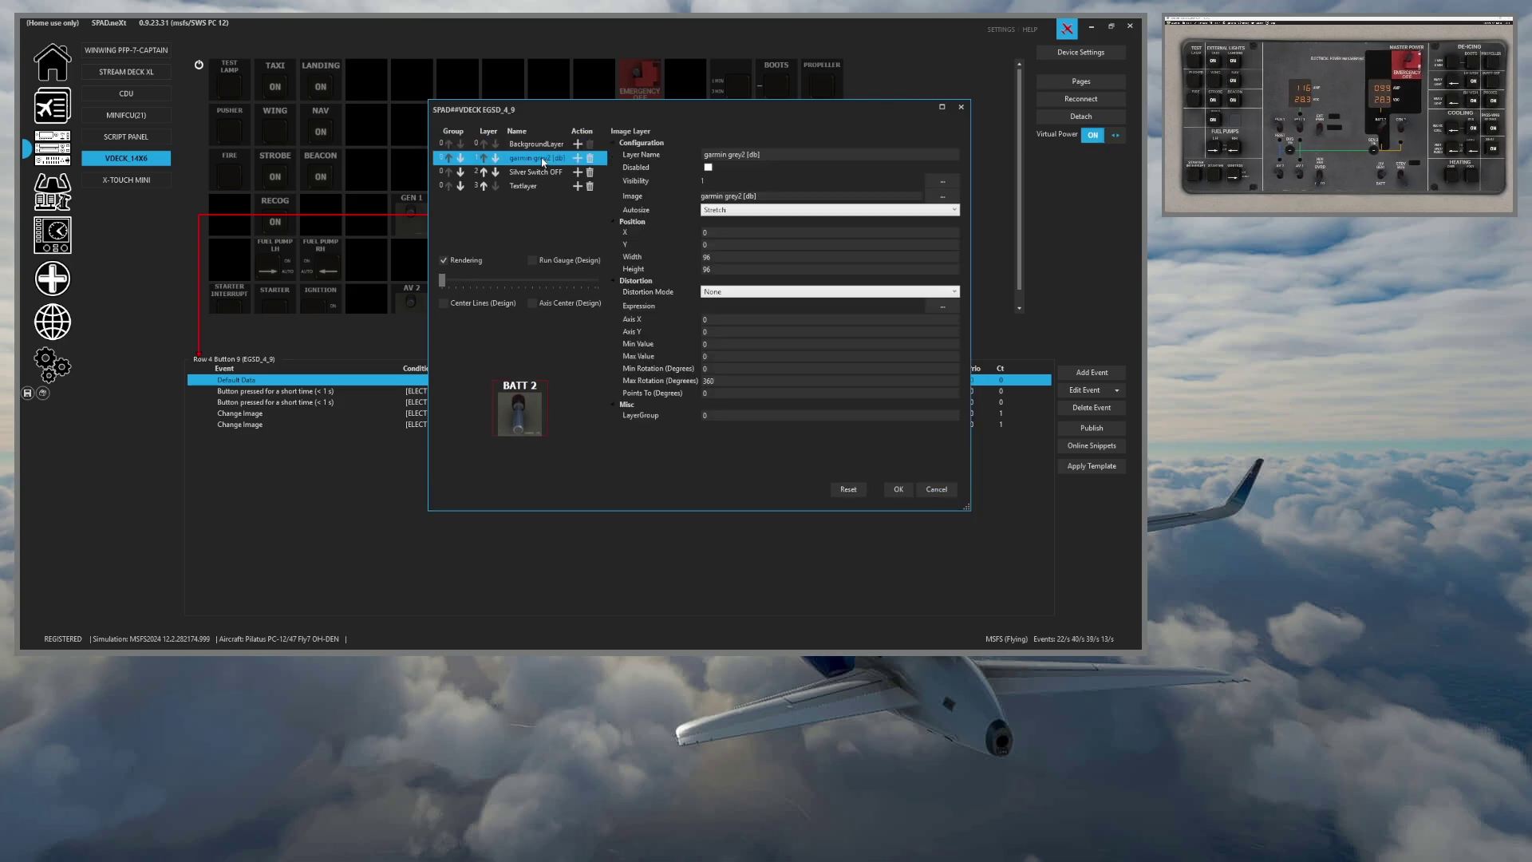
# Browse the online Aircraft images available for the garmin grey2 layer and leave without selecting one
pyautogui.click(942, 195)
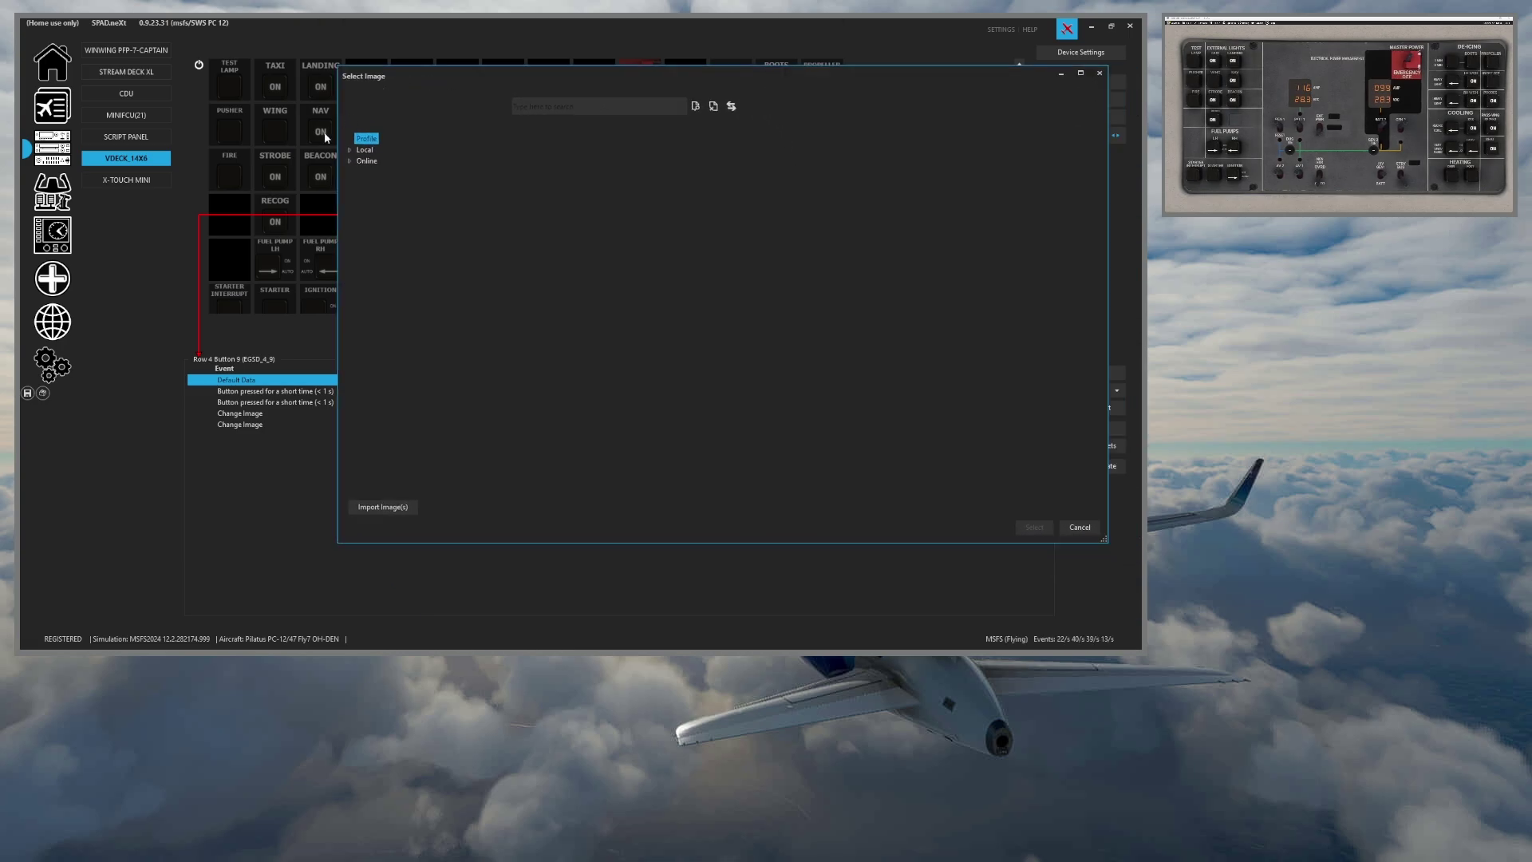
pyautogui.click(375, 161)
pyautogui.click(349, 160)
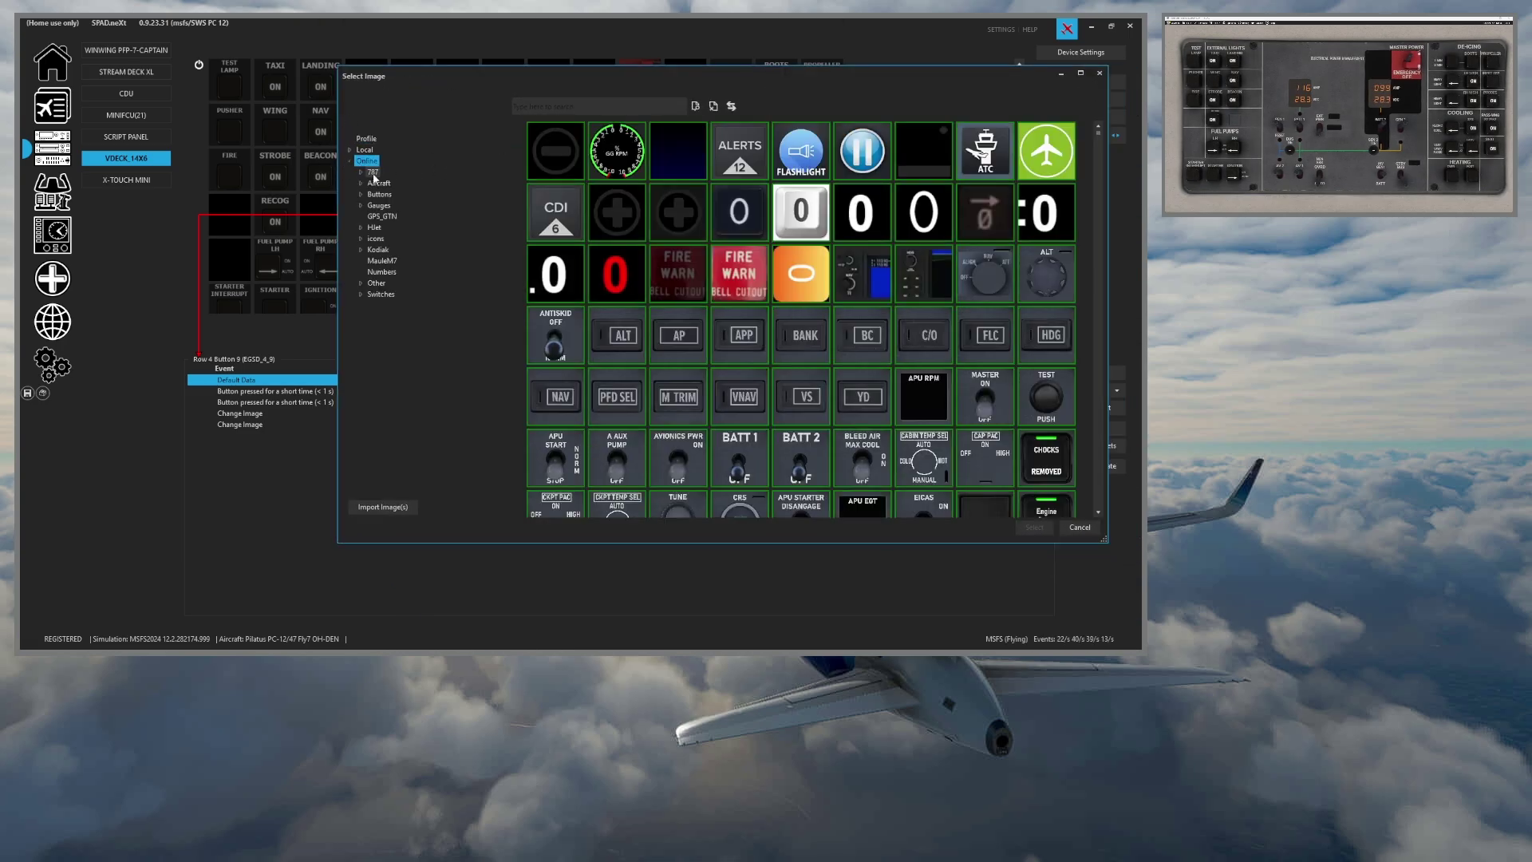
pyautogui.click(379, 183)
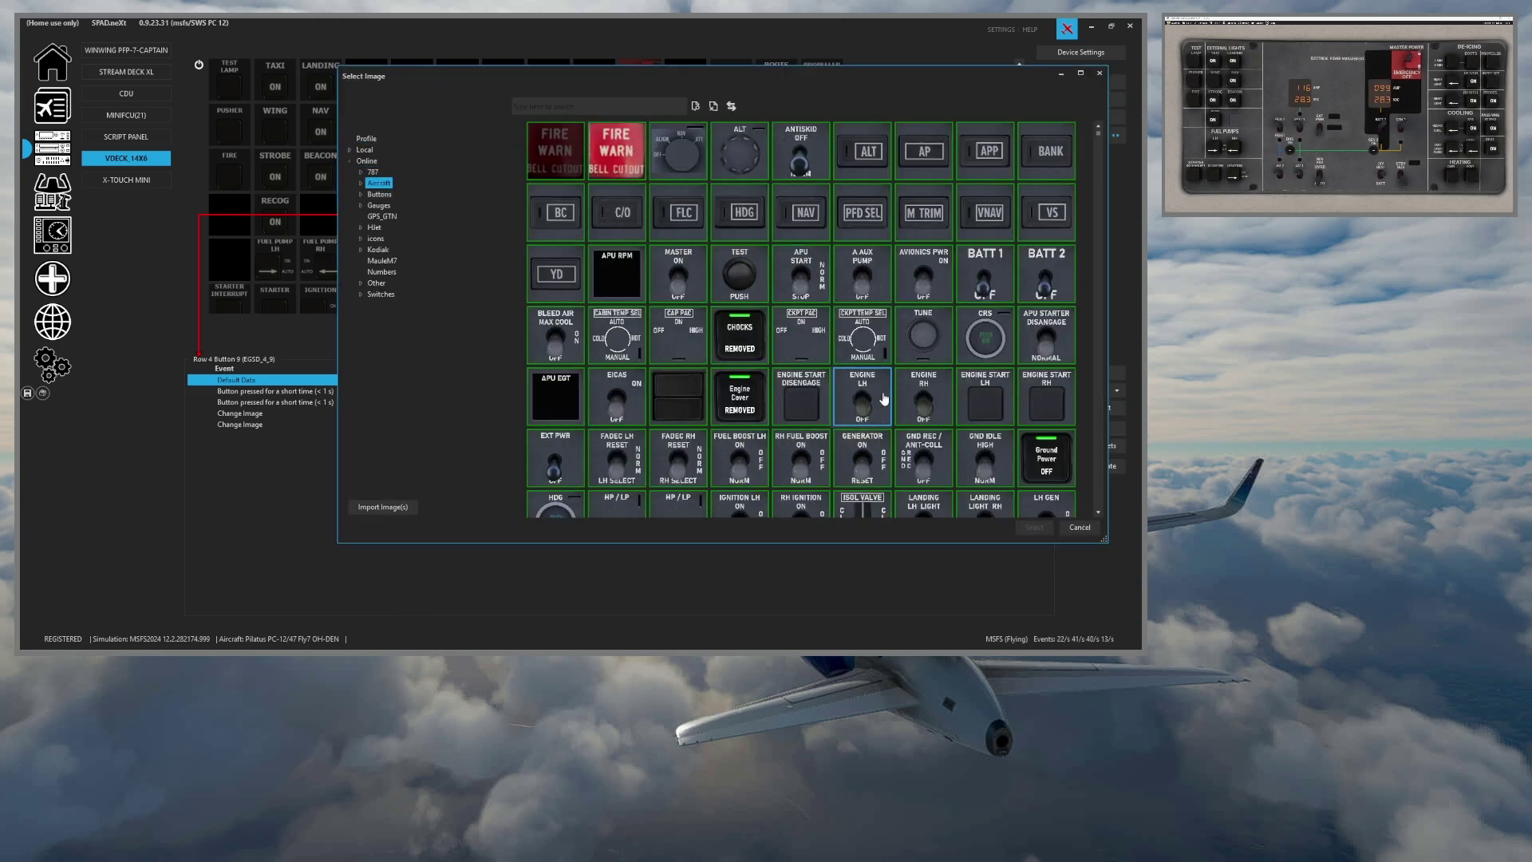
pyautogui.click(1079, 527)
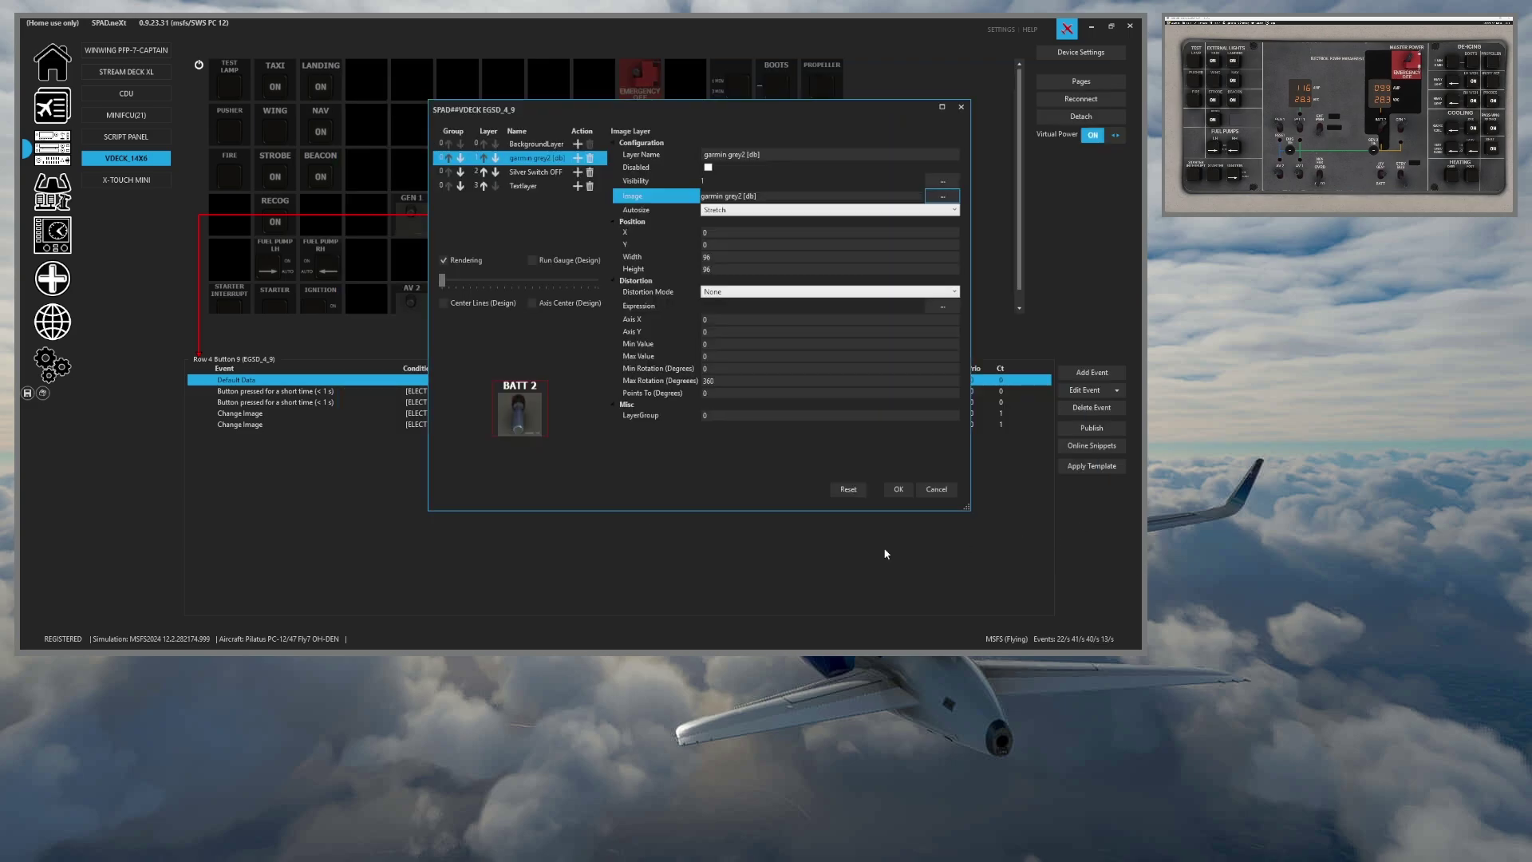
# Inspect the Silver Switch OFF and Textlayer settings of the BATT 2 gauge and close the design without changes
pyautogui.click(545, 172)
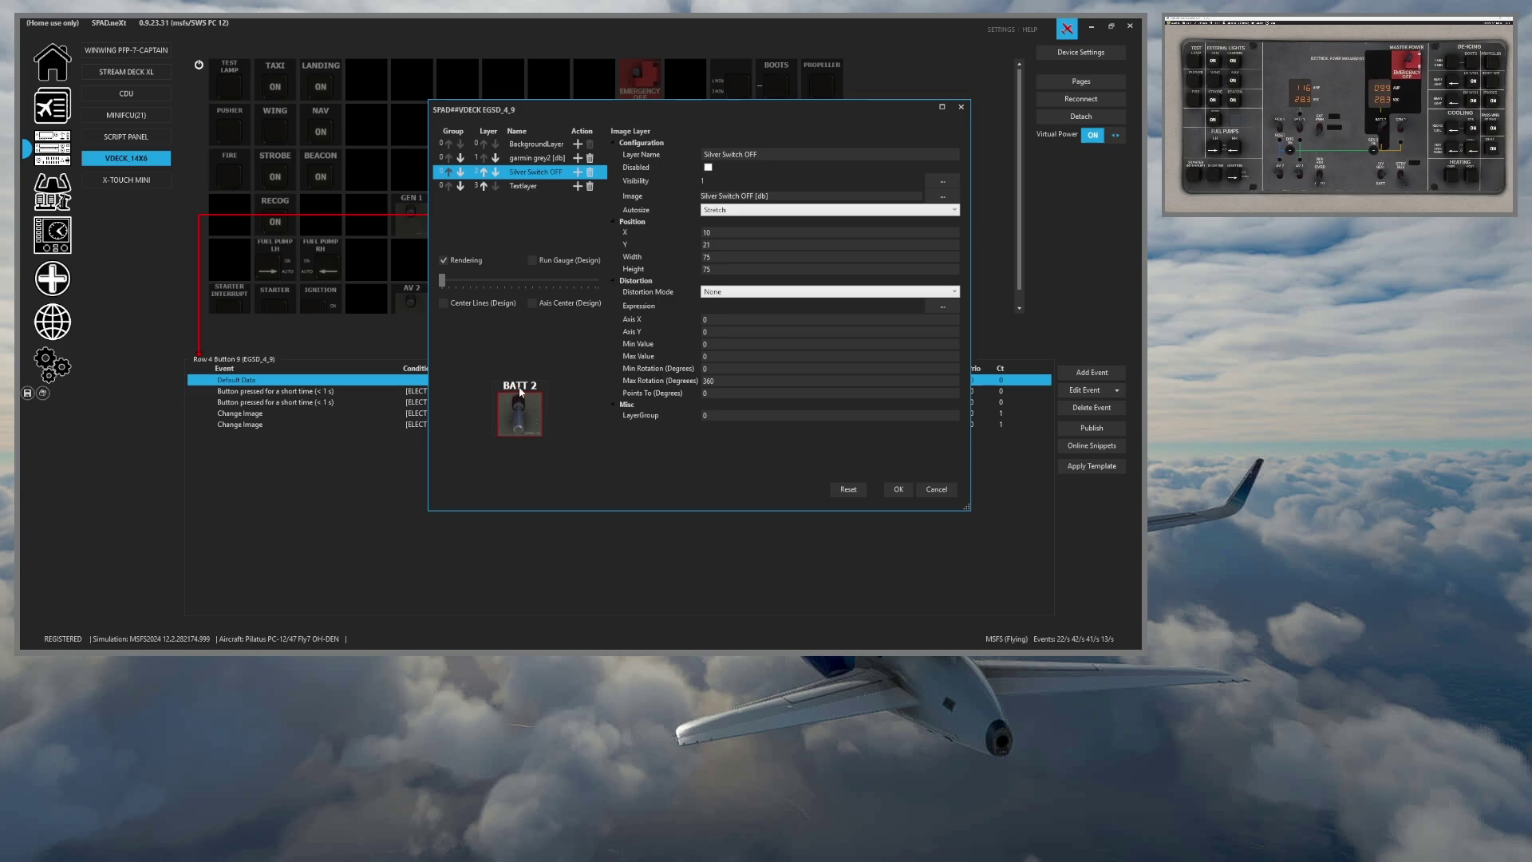
pyautogui.click(524, 186)
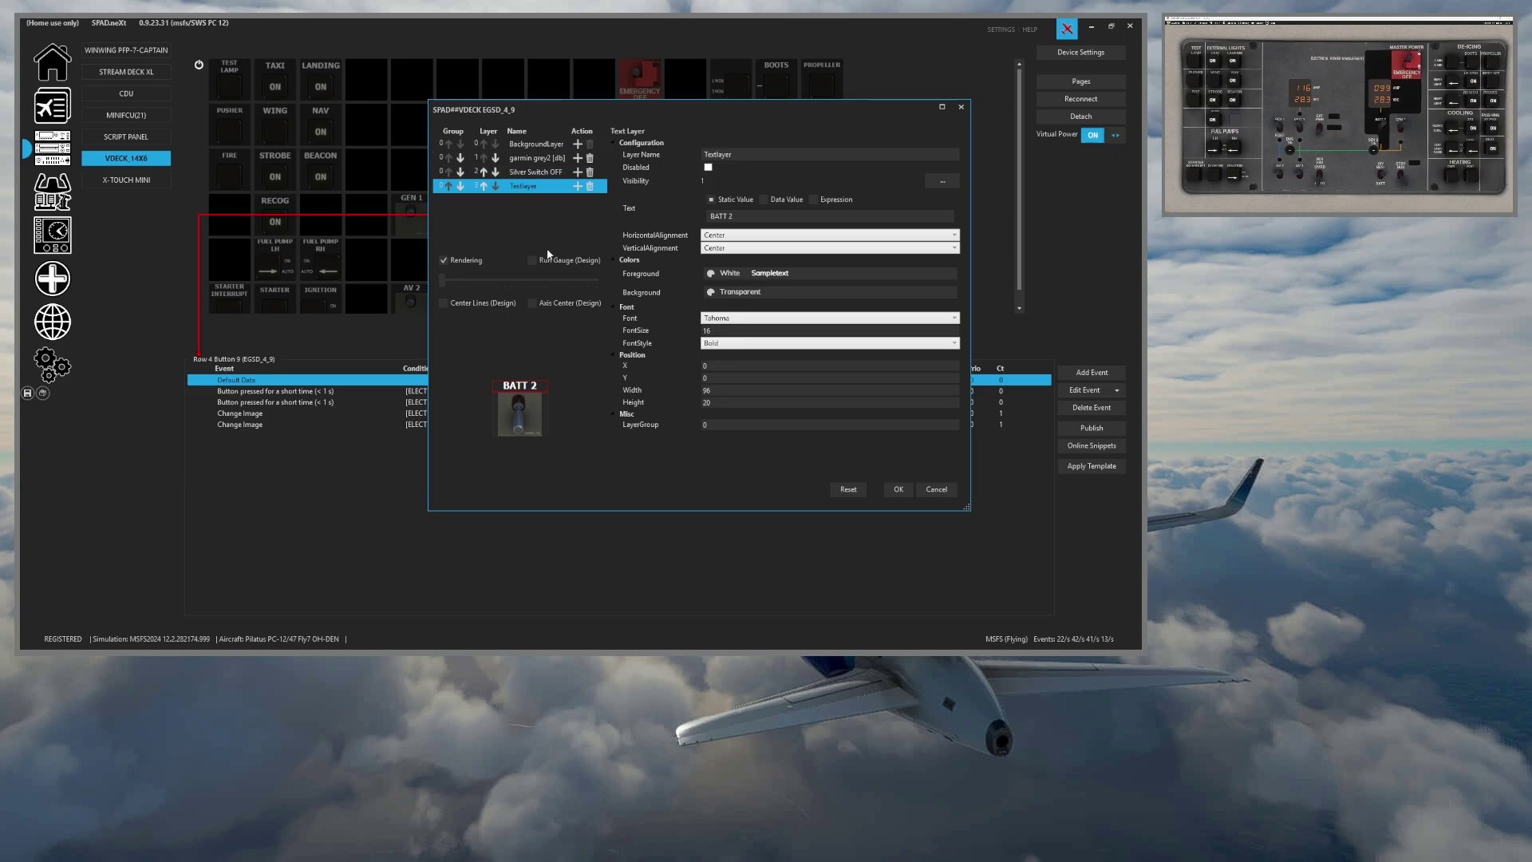
pyautogui.click(937, 490)
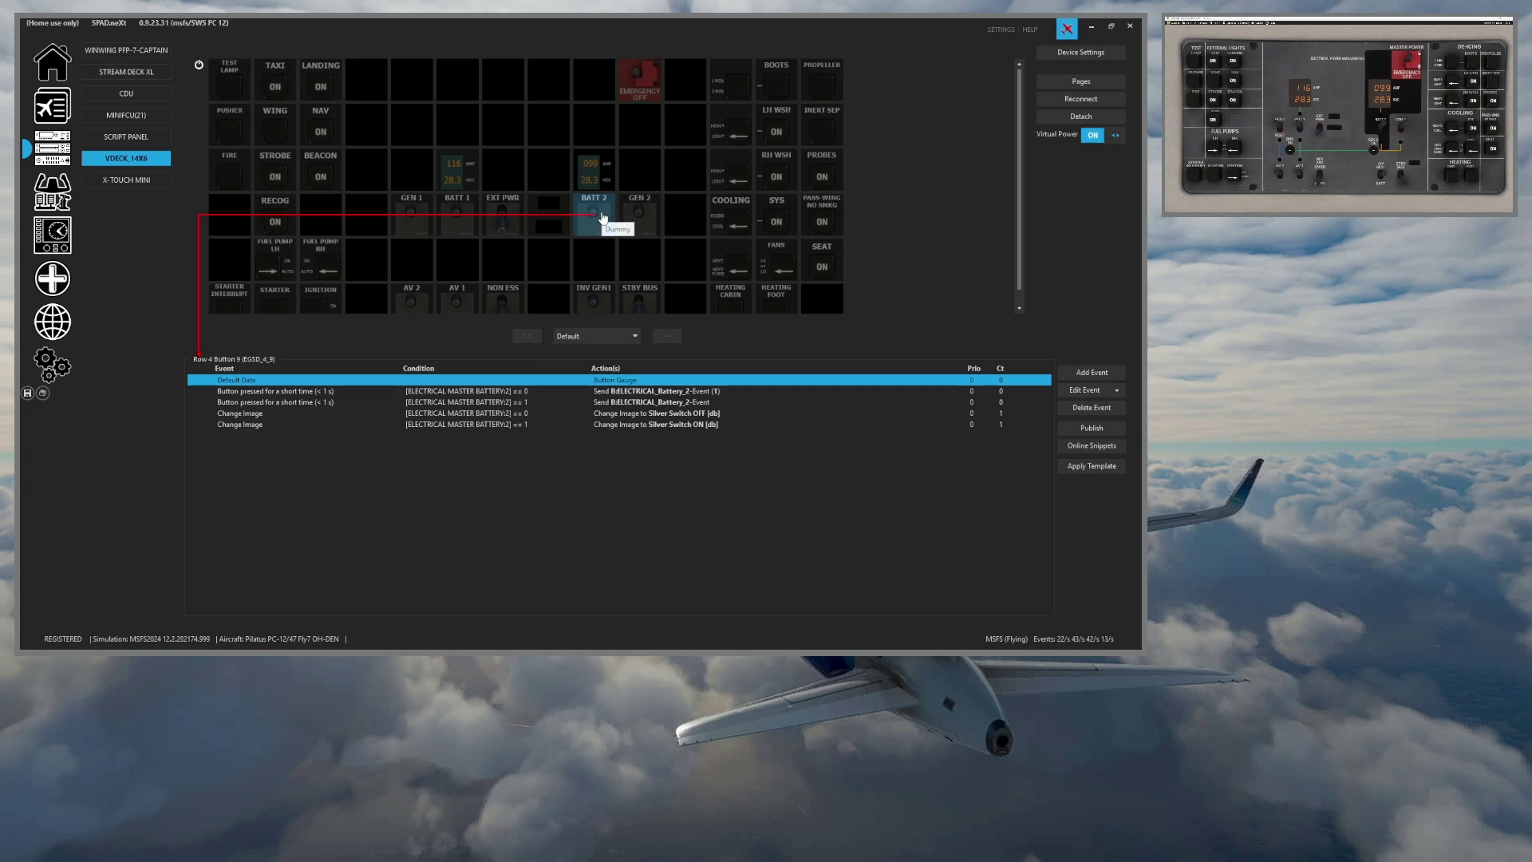
# Review the BATT 2 button's short-press events and its Silver Switch OFF and ON image-change conditions
pyautogui.click(607, 393)
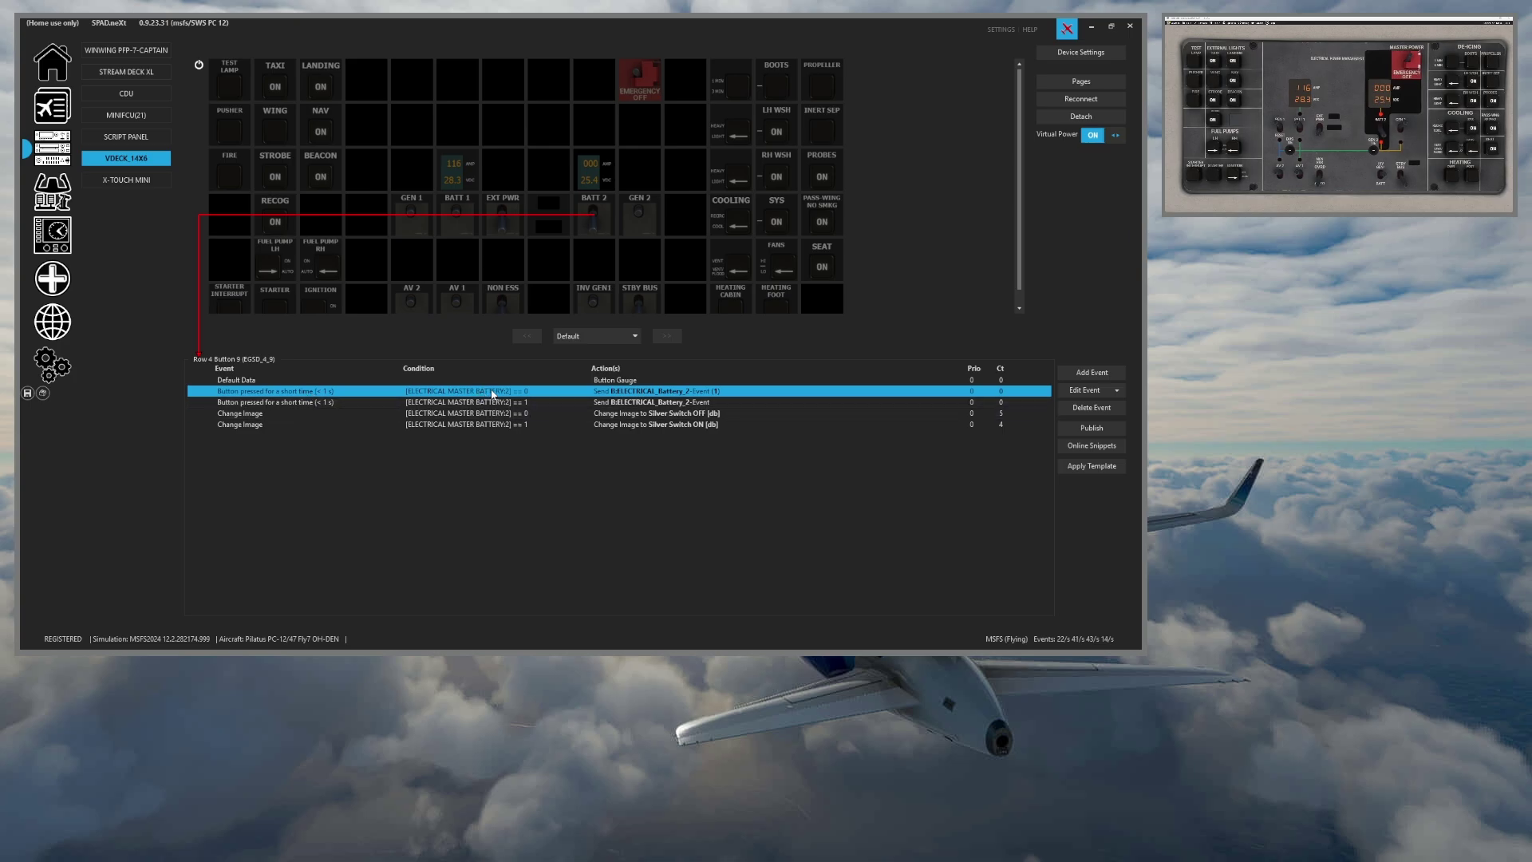
pyautogui.click(456, 401)
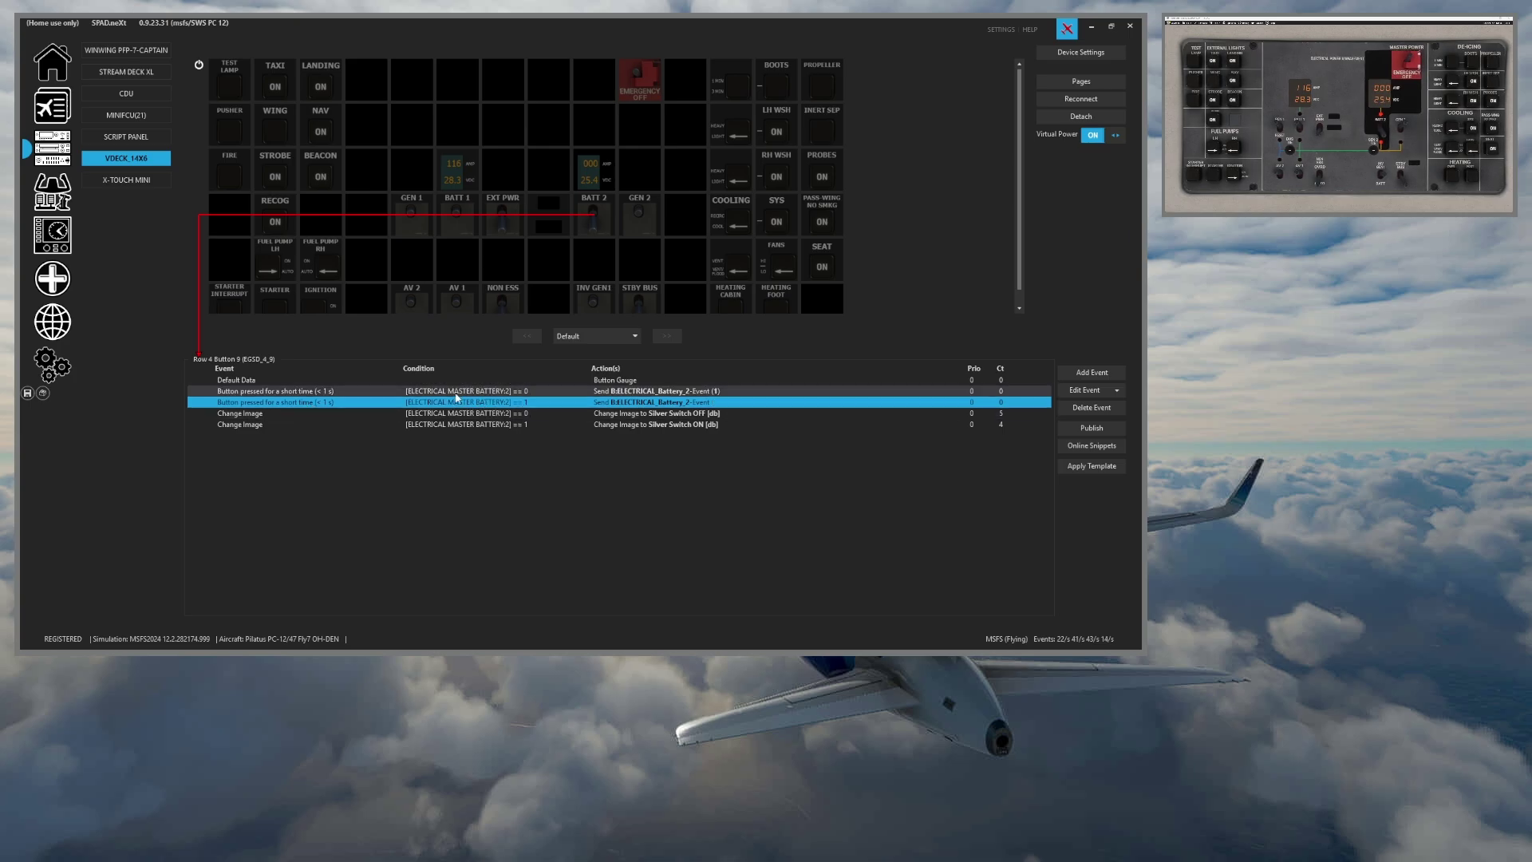
pyautogui.click(459, 391)
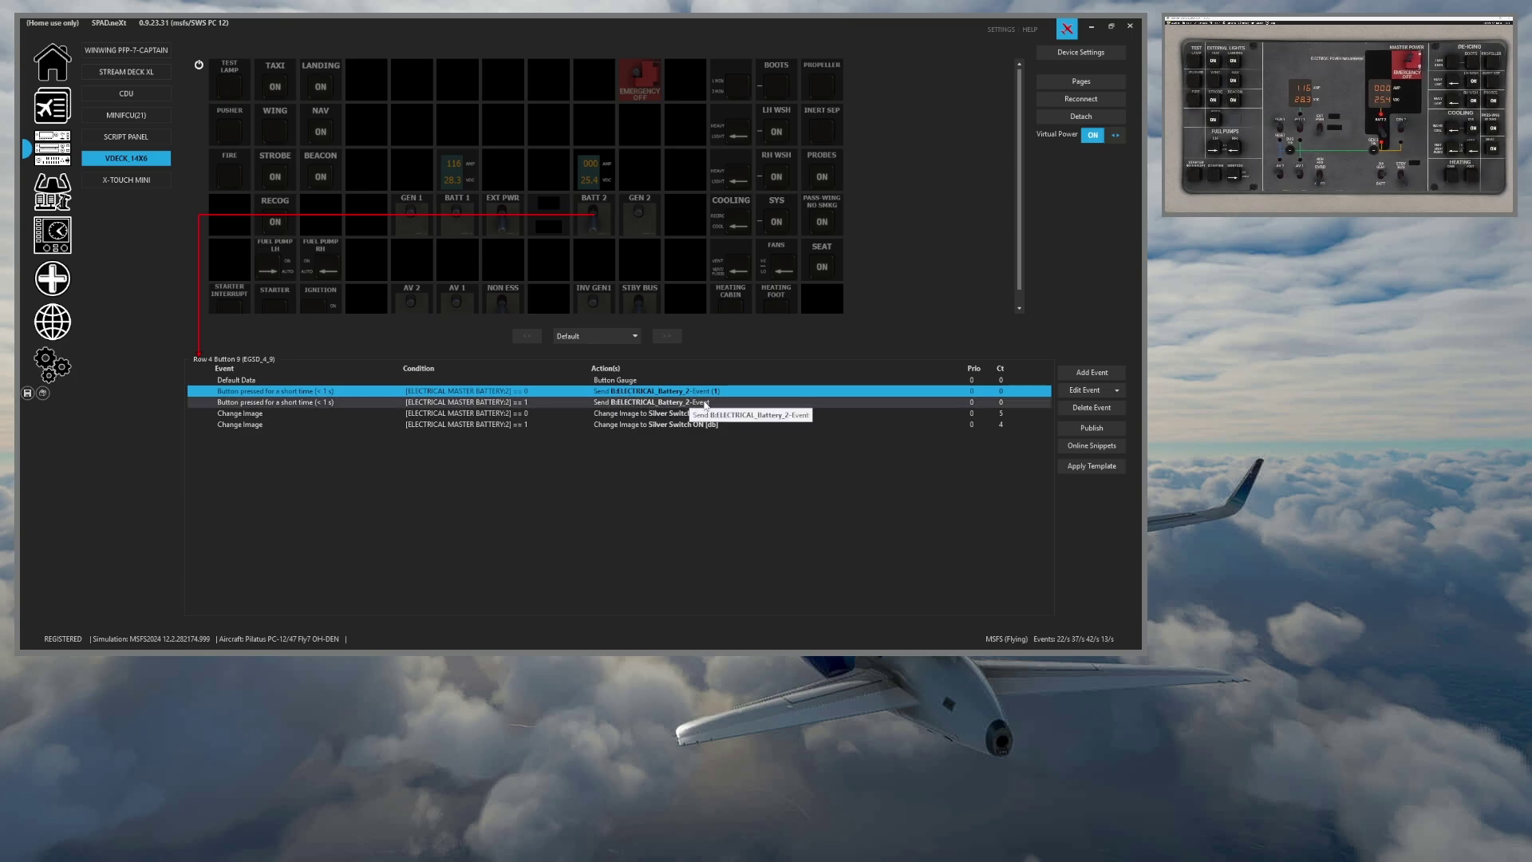
pyautogui.click(558, 414)
pyautogui.click(556, 426)
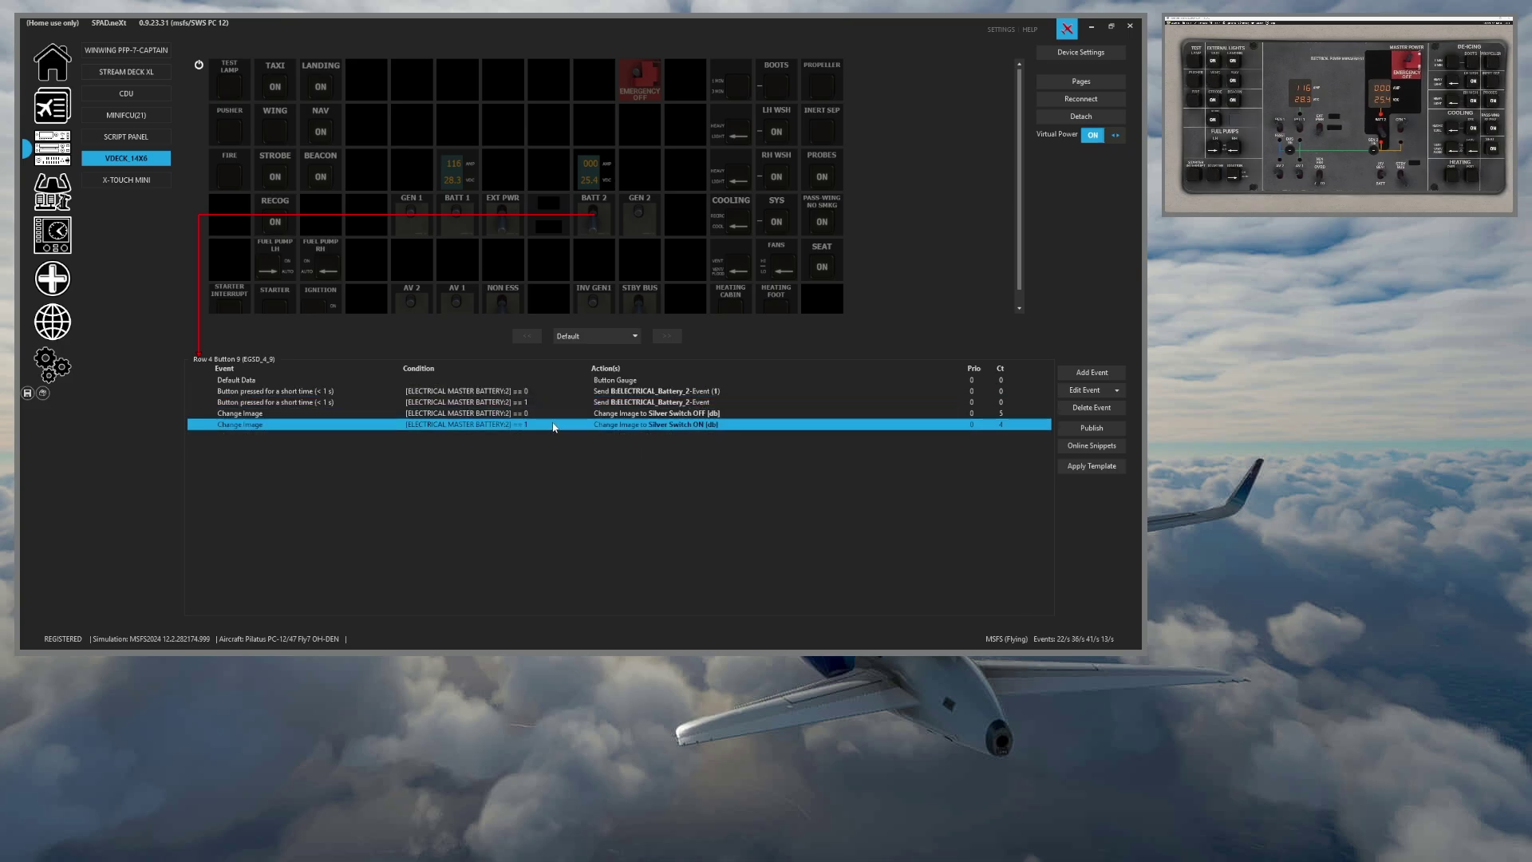
pyautogui.click(550, 416)
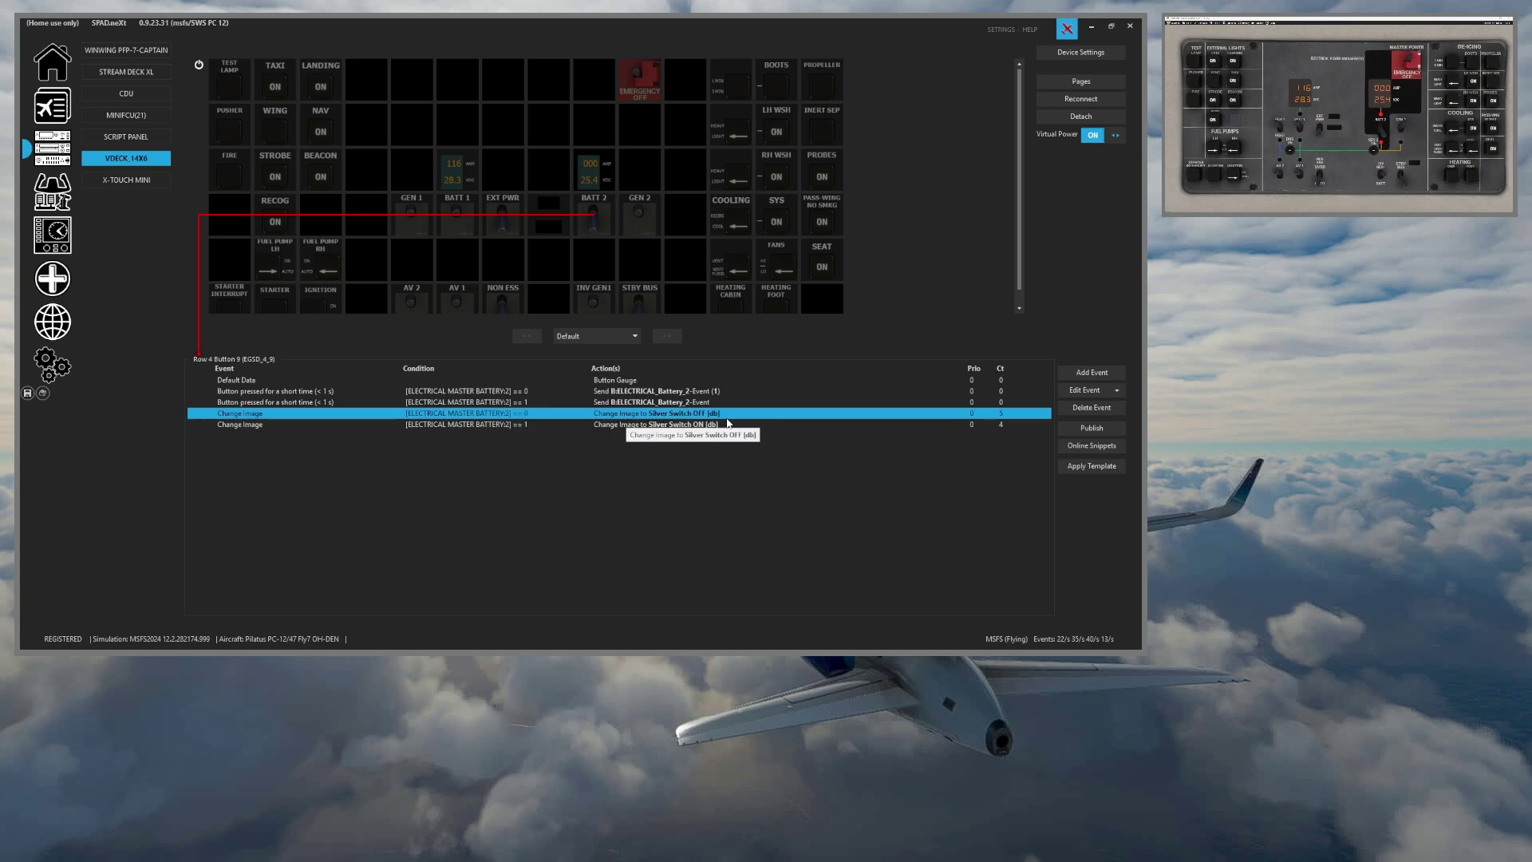
pyautogui.click(538, 426)
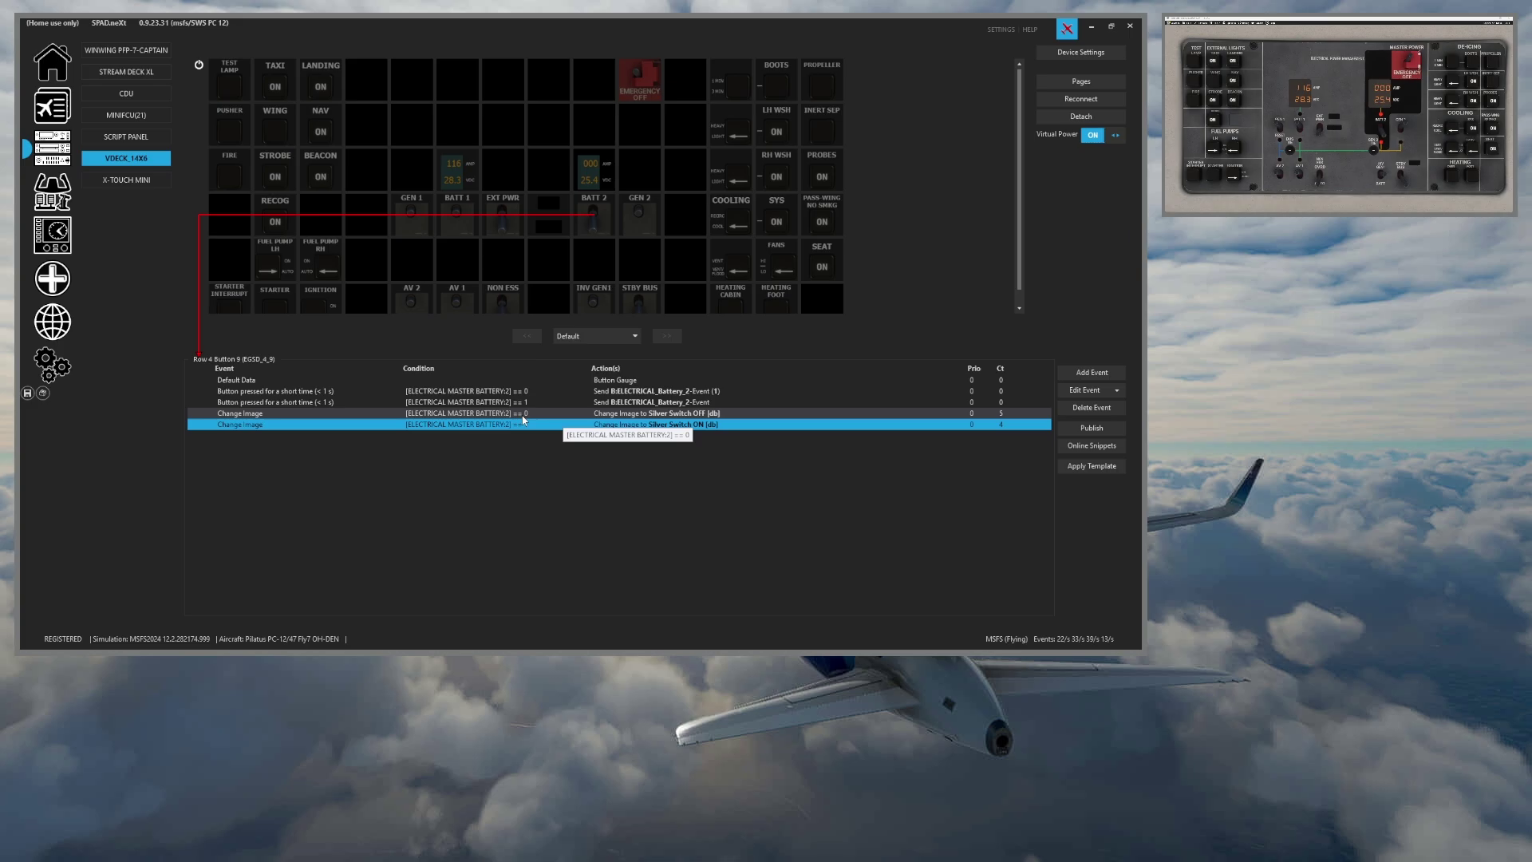
# Examine the COOLING button's short-press event and its Button Blank image-change condition
pyautogui.click(731, 220)
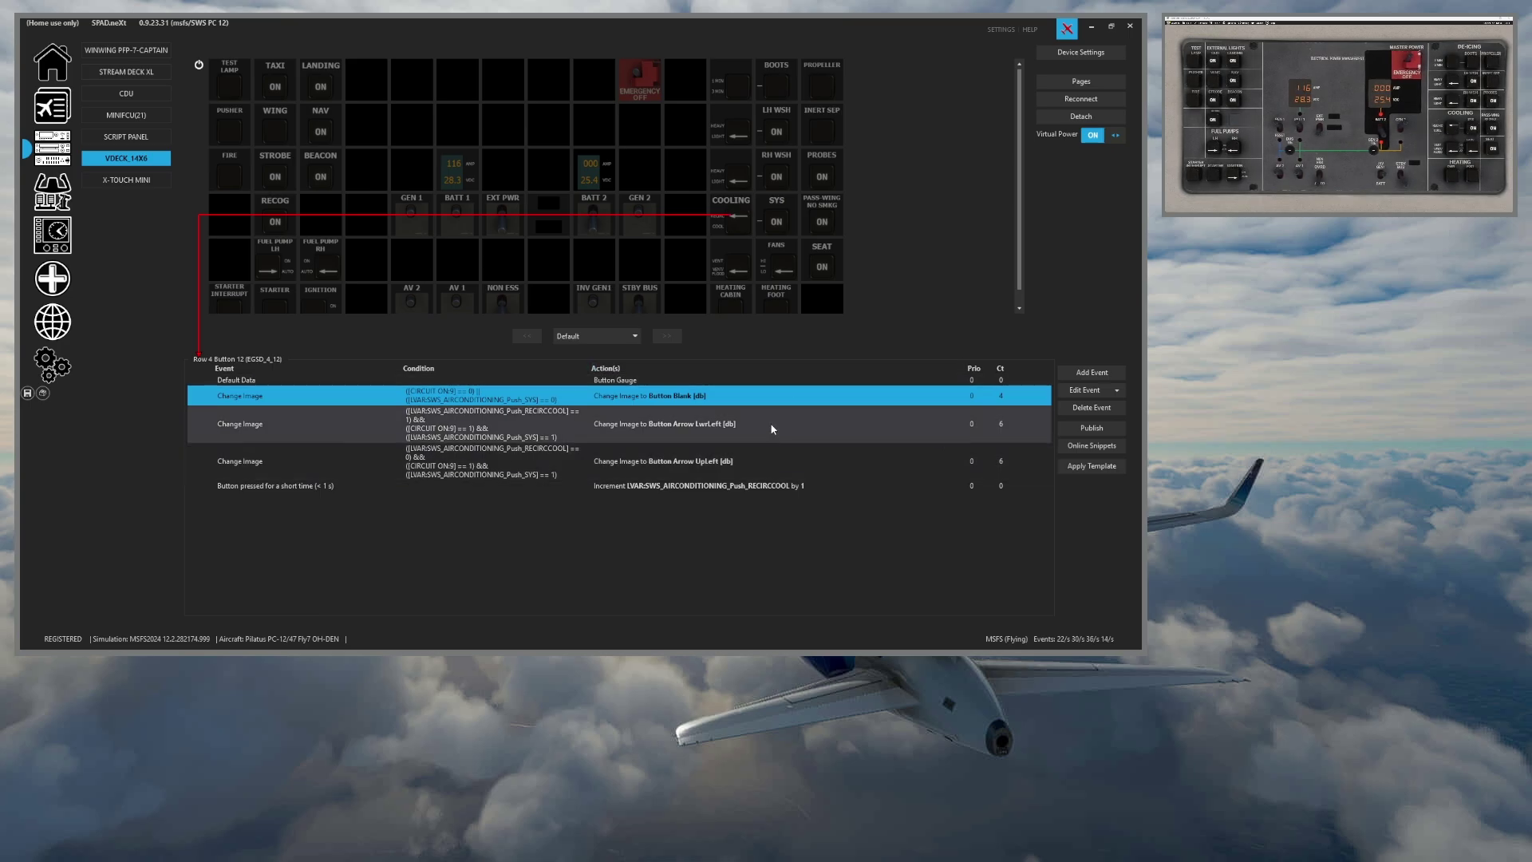
pyautogui.click(775, 485)
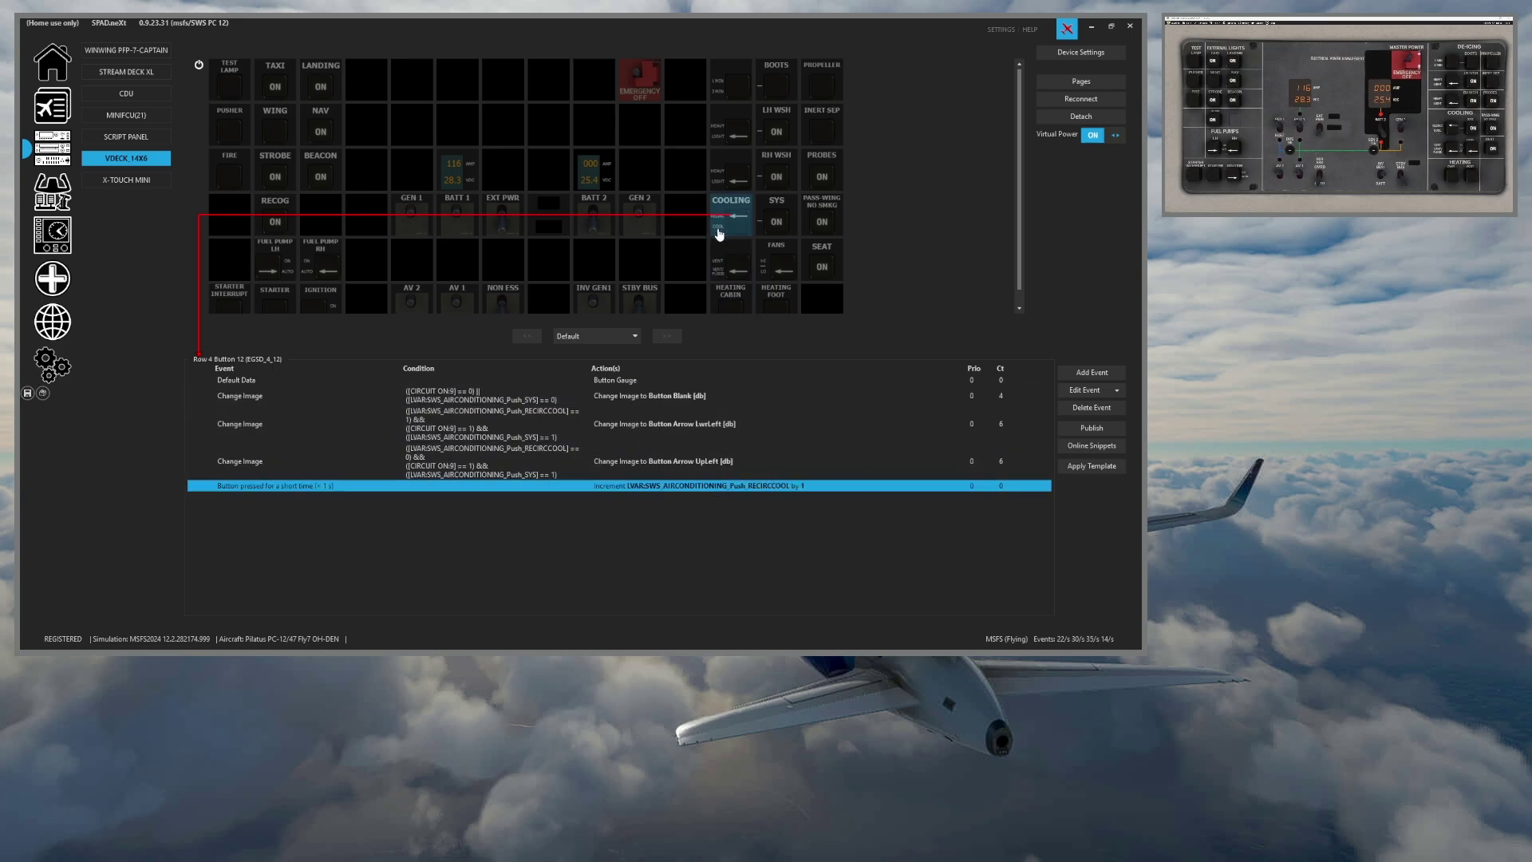
pyautogui.click(423, 399)
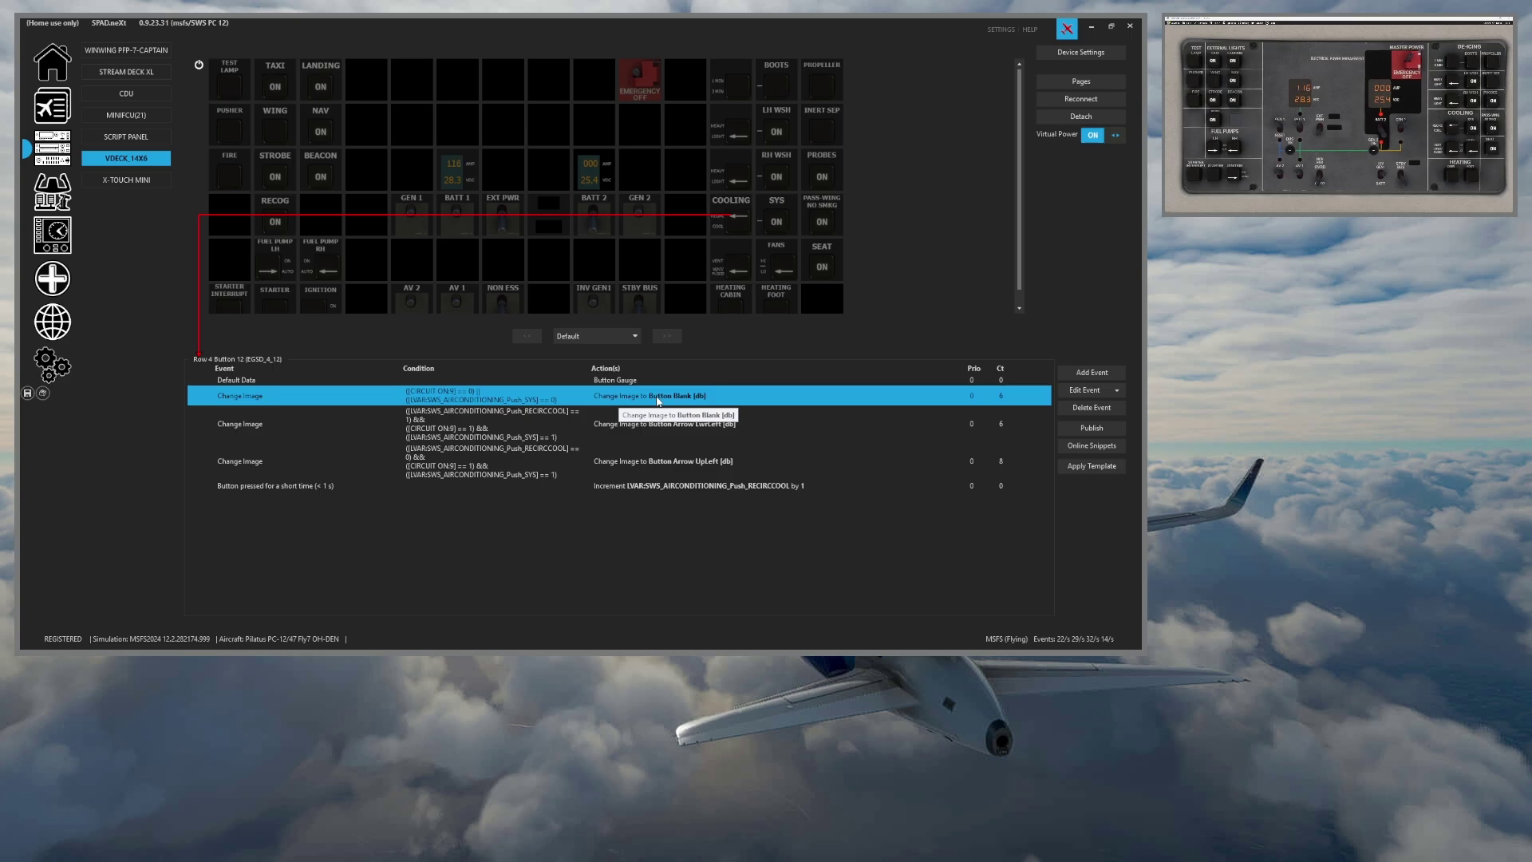
# Open the FANS button's gauge design and inspect its Title 1, Title 3, Button Blank and tilte layers
pyautogui.click(776, 259)
pyautogui.doubleClick(624, 380)
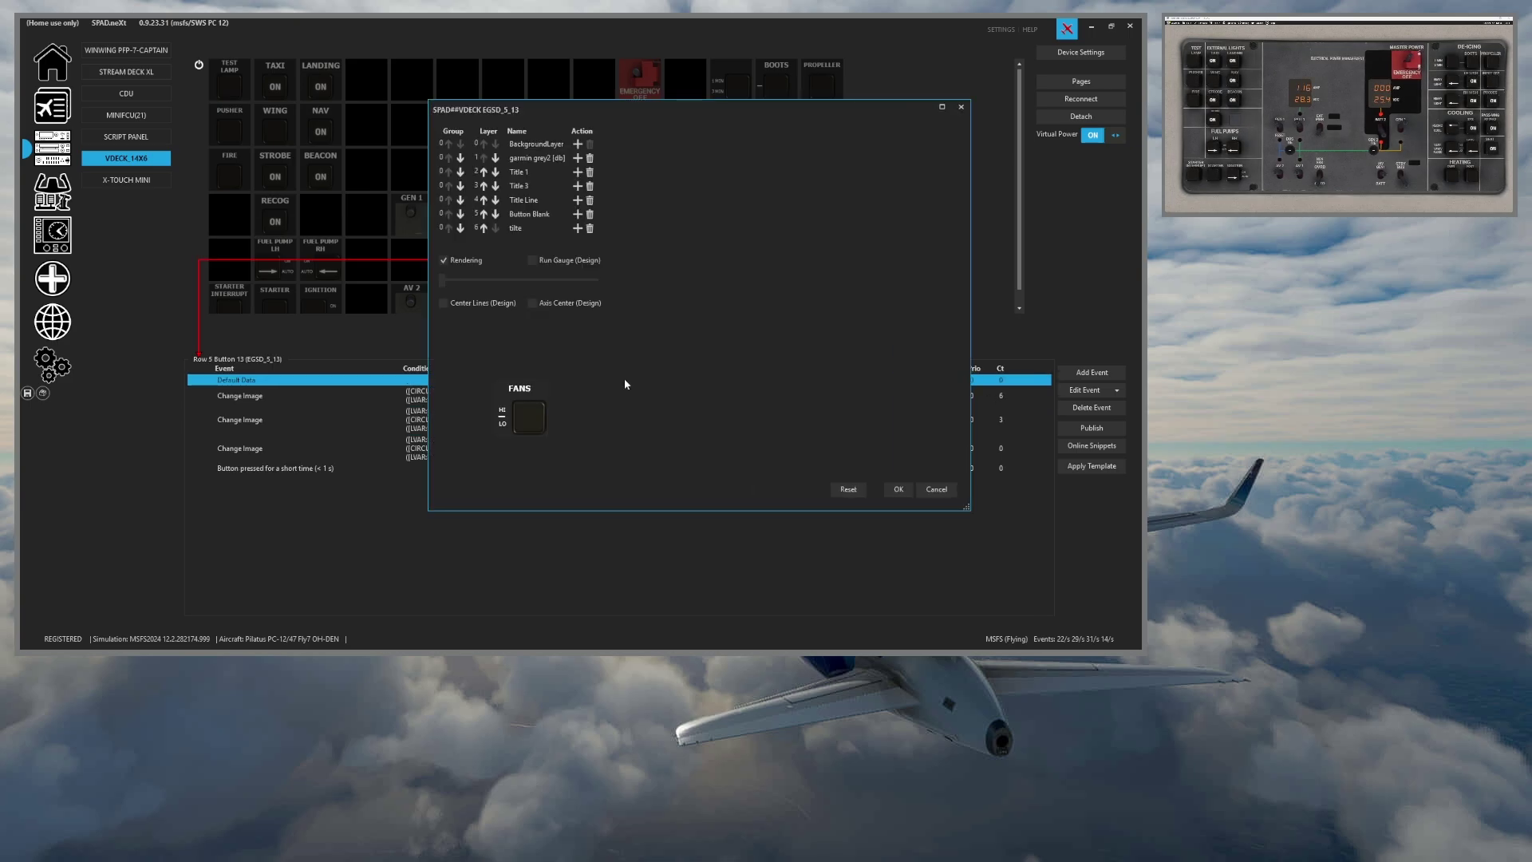
pyautogui.click(525, 170)
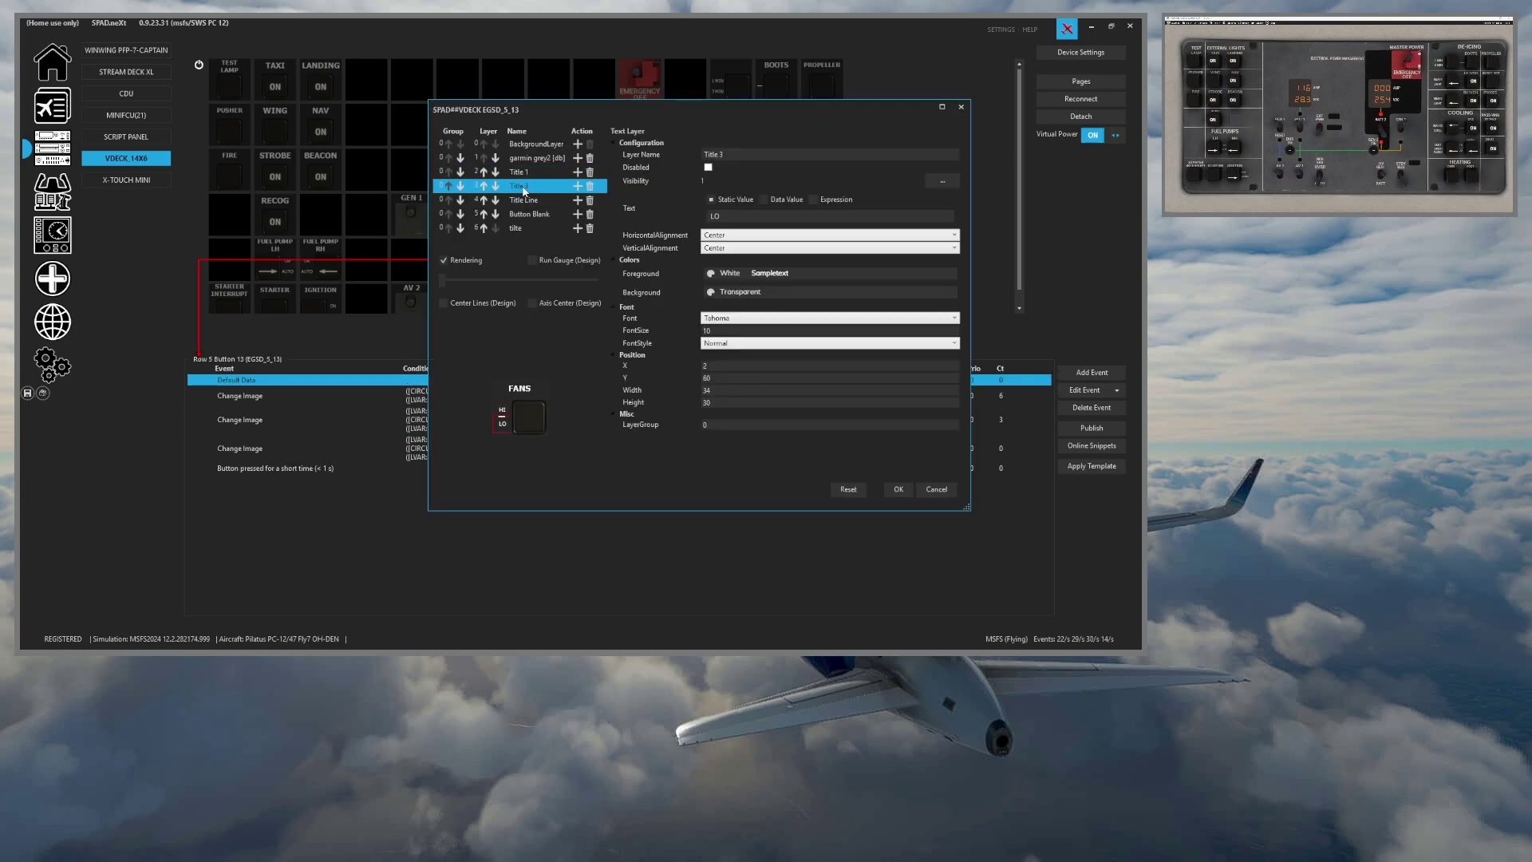
pyautogui.click(525, 186)
pyautogui.click(535, 213)
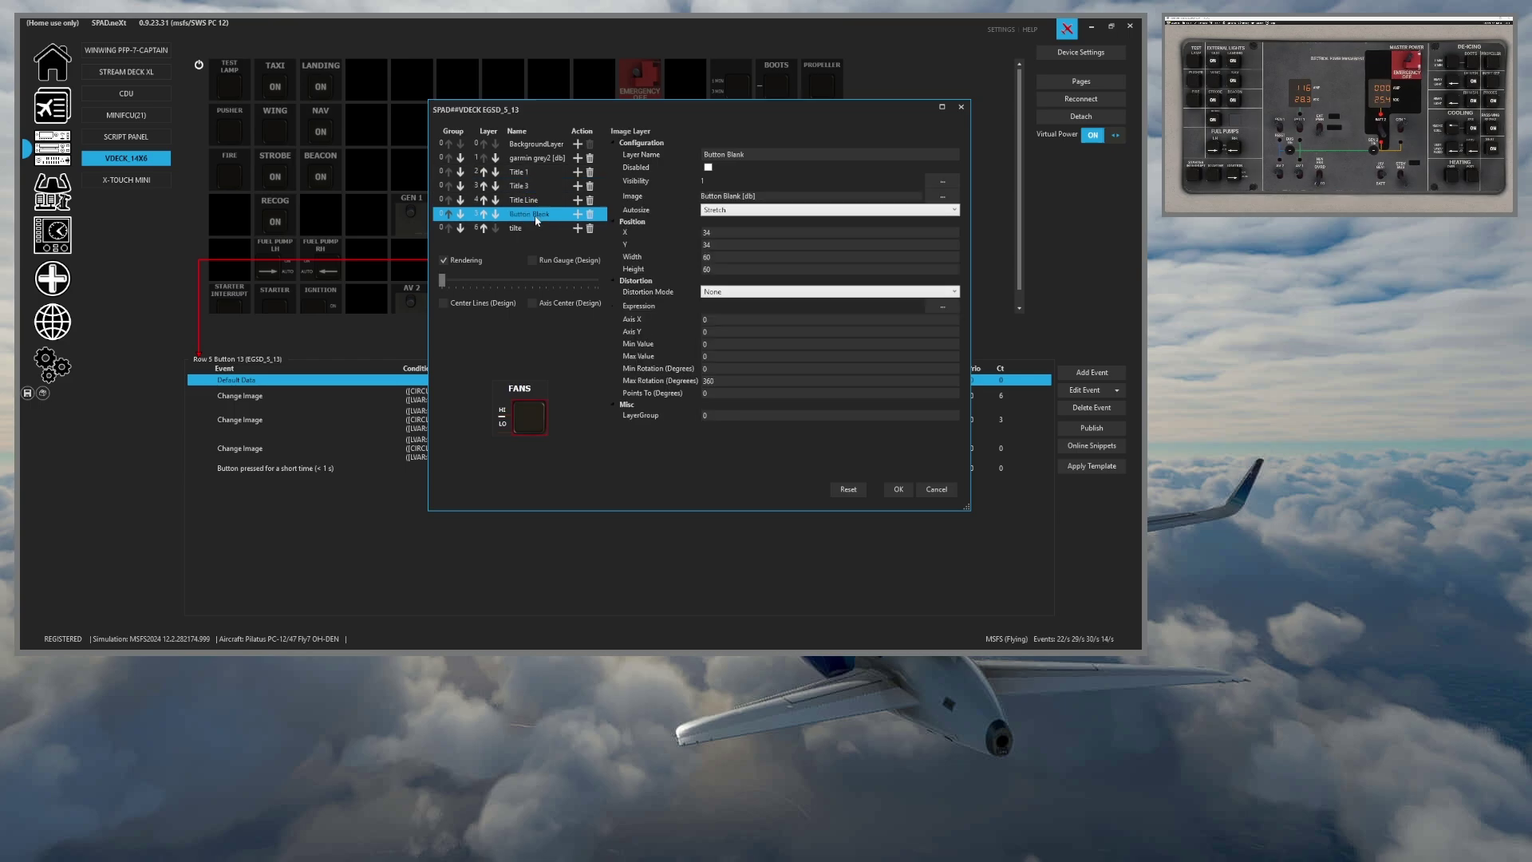
pyautogui.click(524, 228)
pyautogui.click(526, 217)
# Compare the text and position settings of the FANS gauge's HI, LO, line and heading text layers, and close the design without changes
pyautogui.click(520, 186)
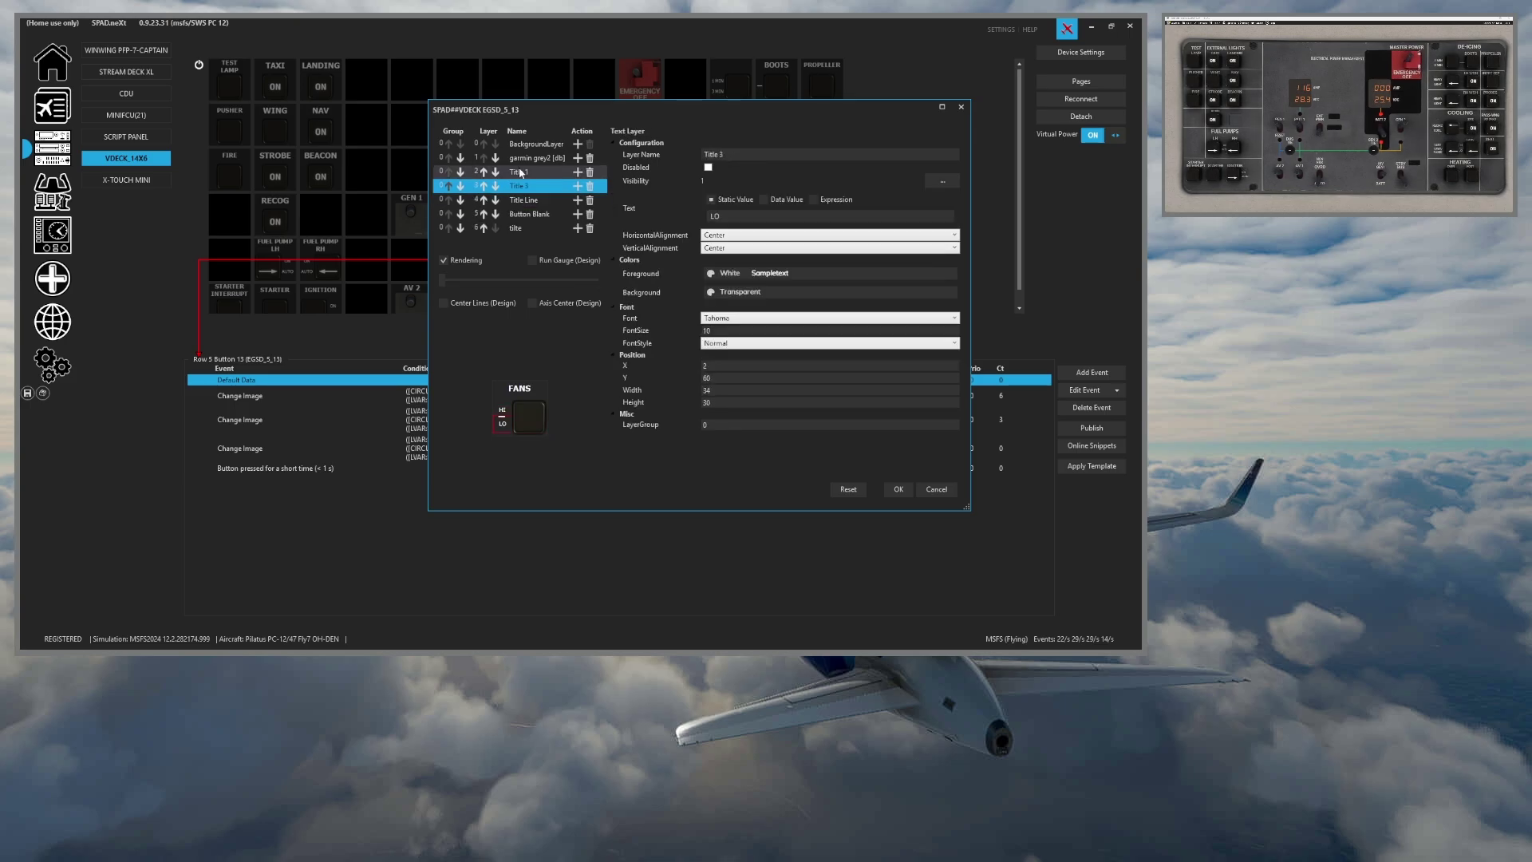
pyautogui.click(521, 172)
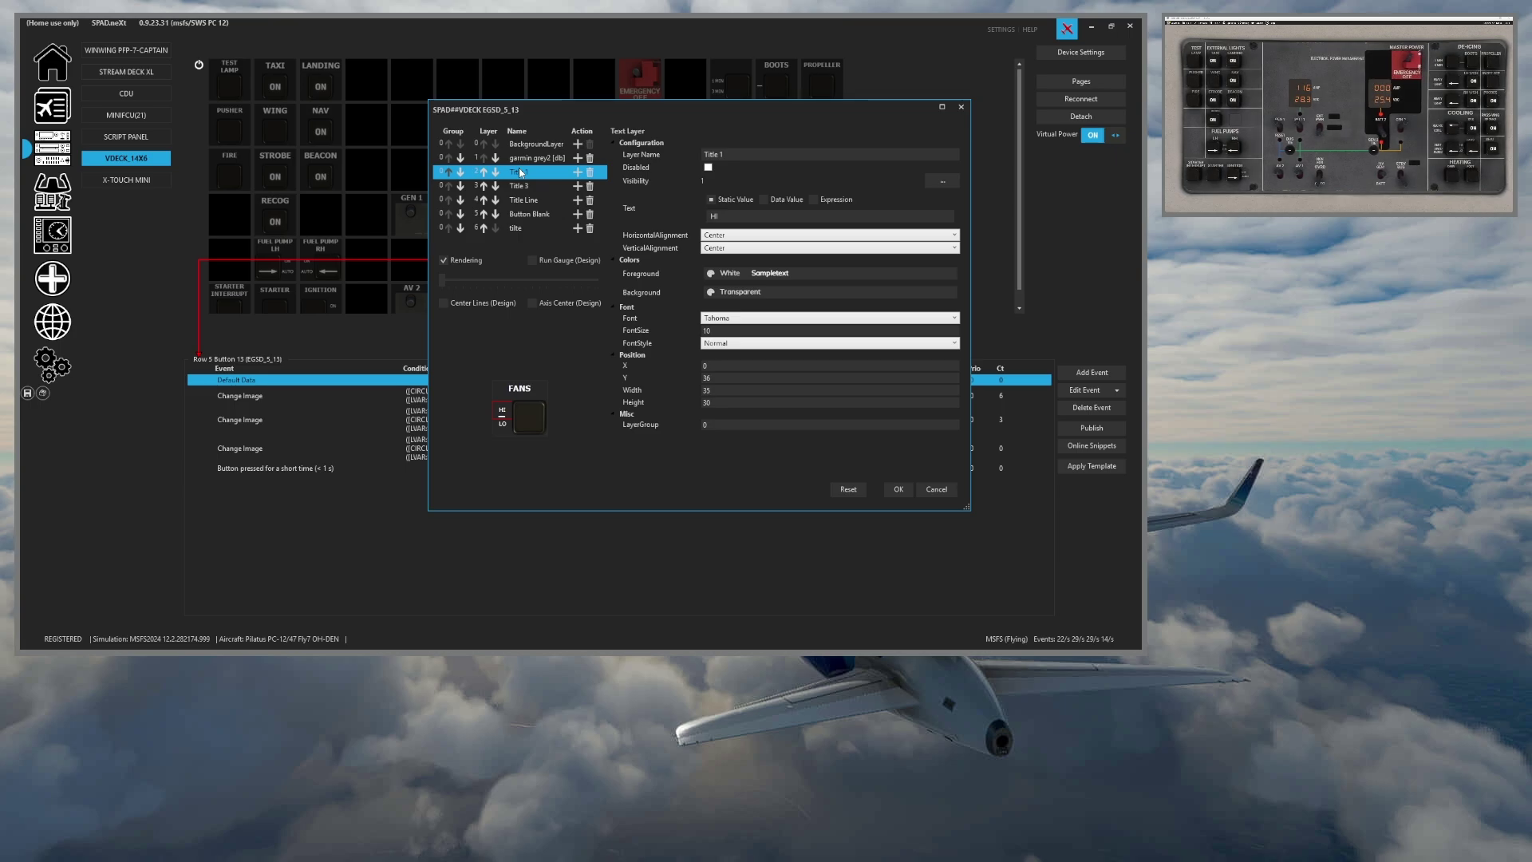
pyautogui.click(520, 187)
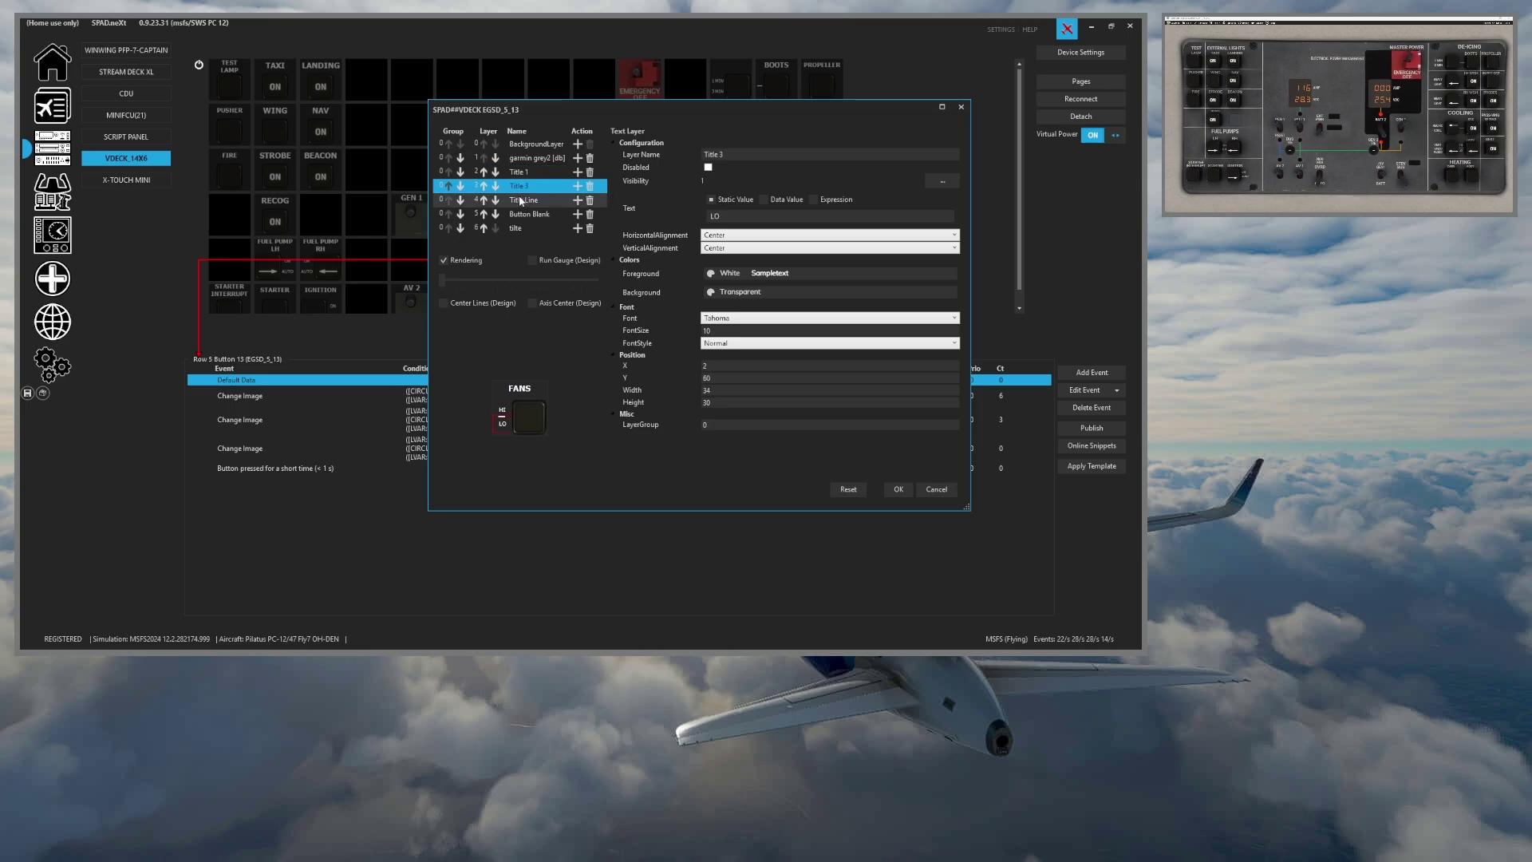
pyautogui.press('Up')
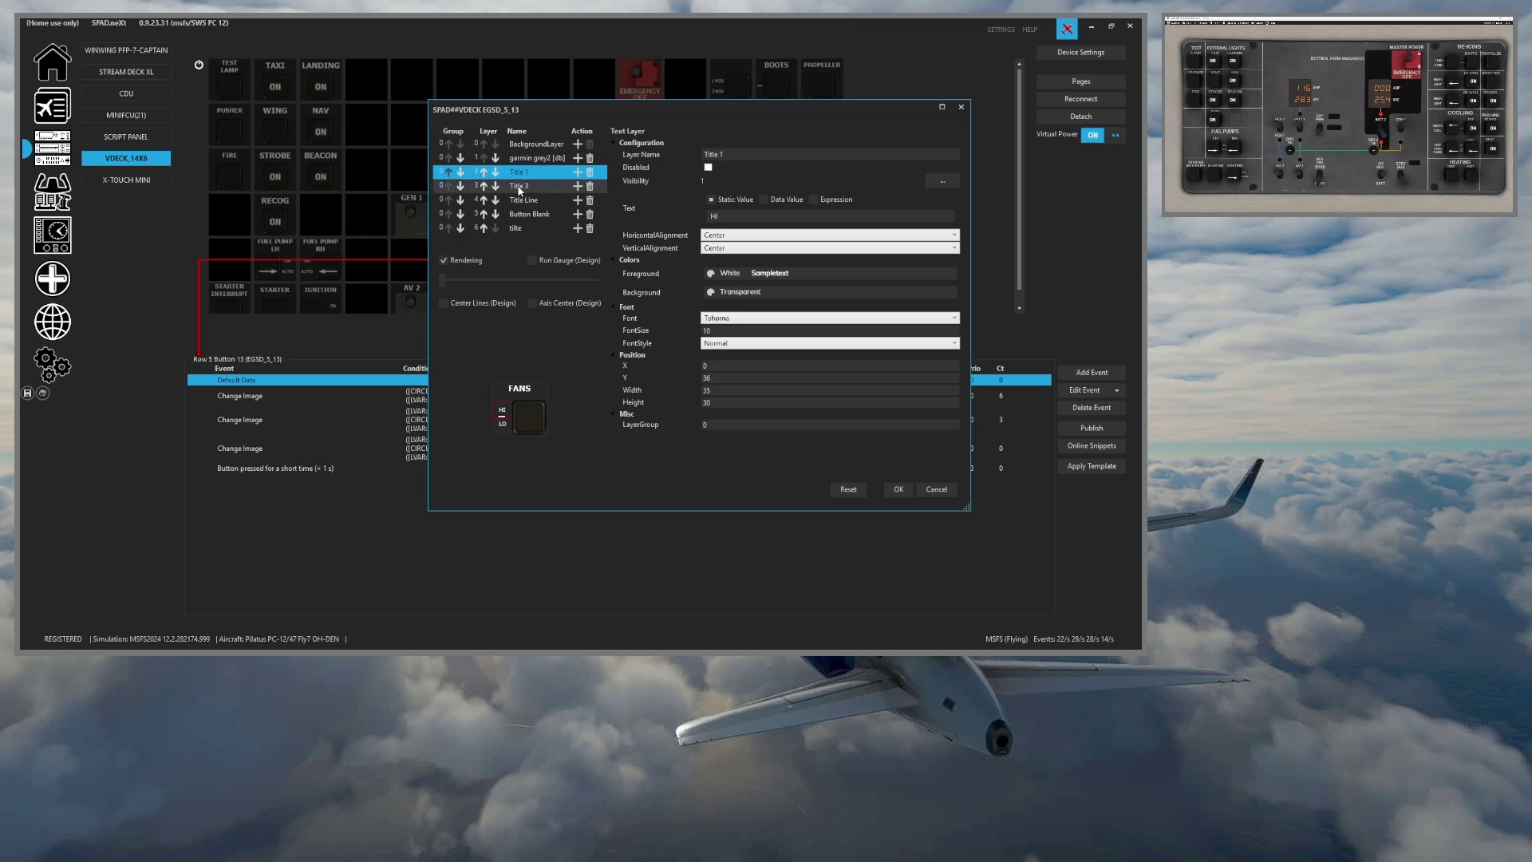
pyautogui.click(521, 202)
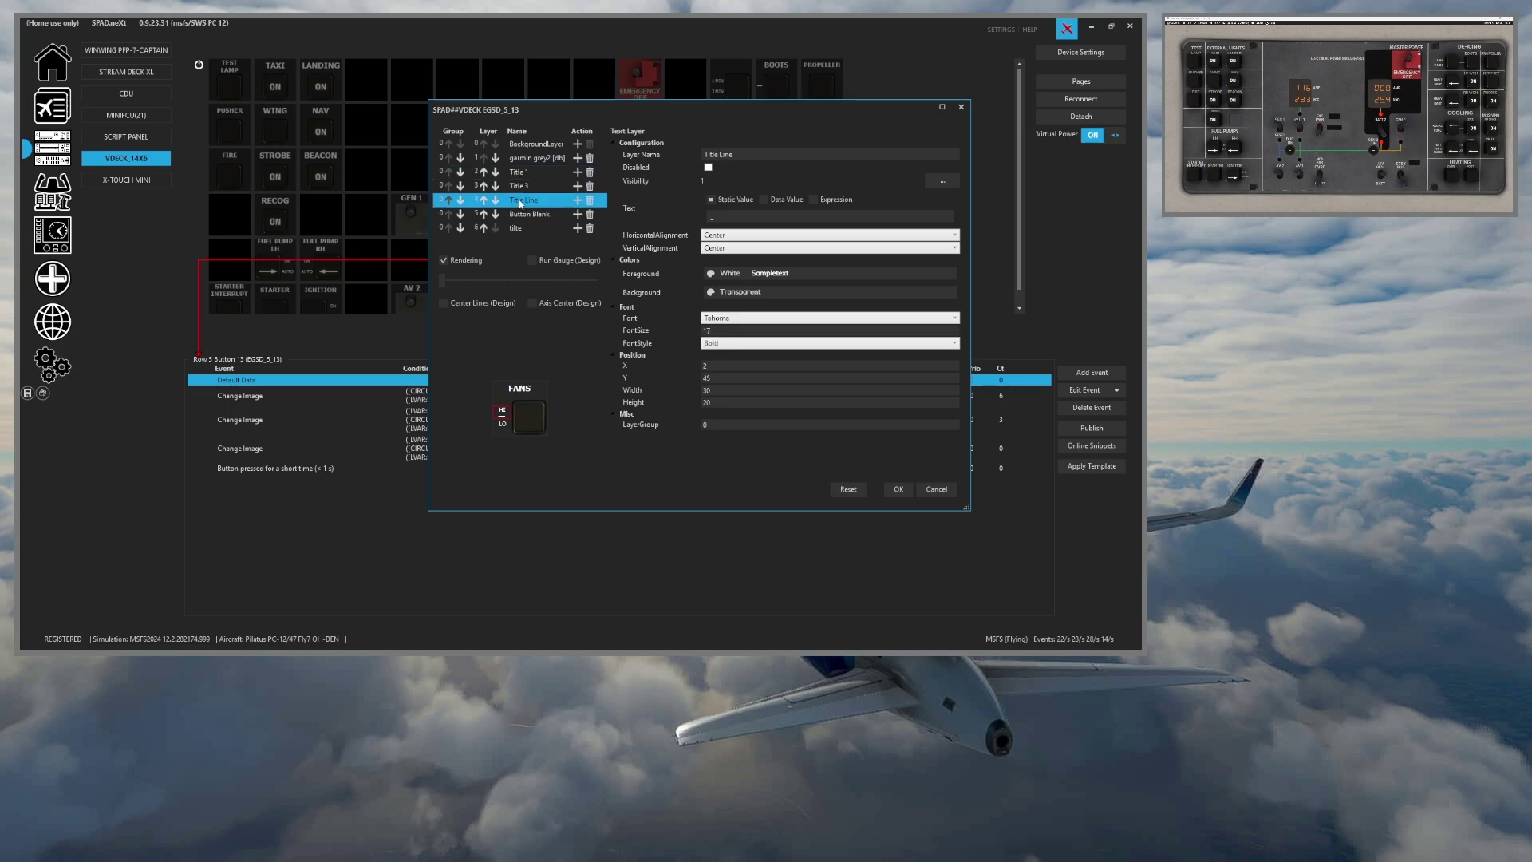
pyautogui.click(516, 230)
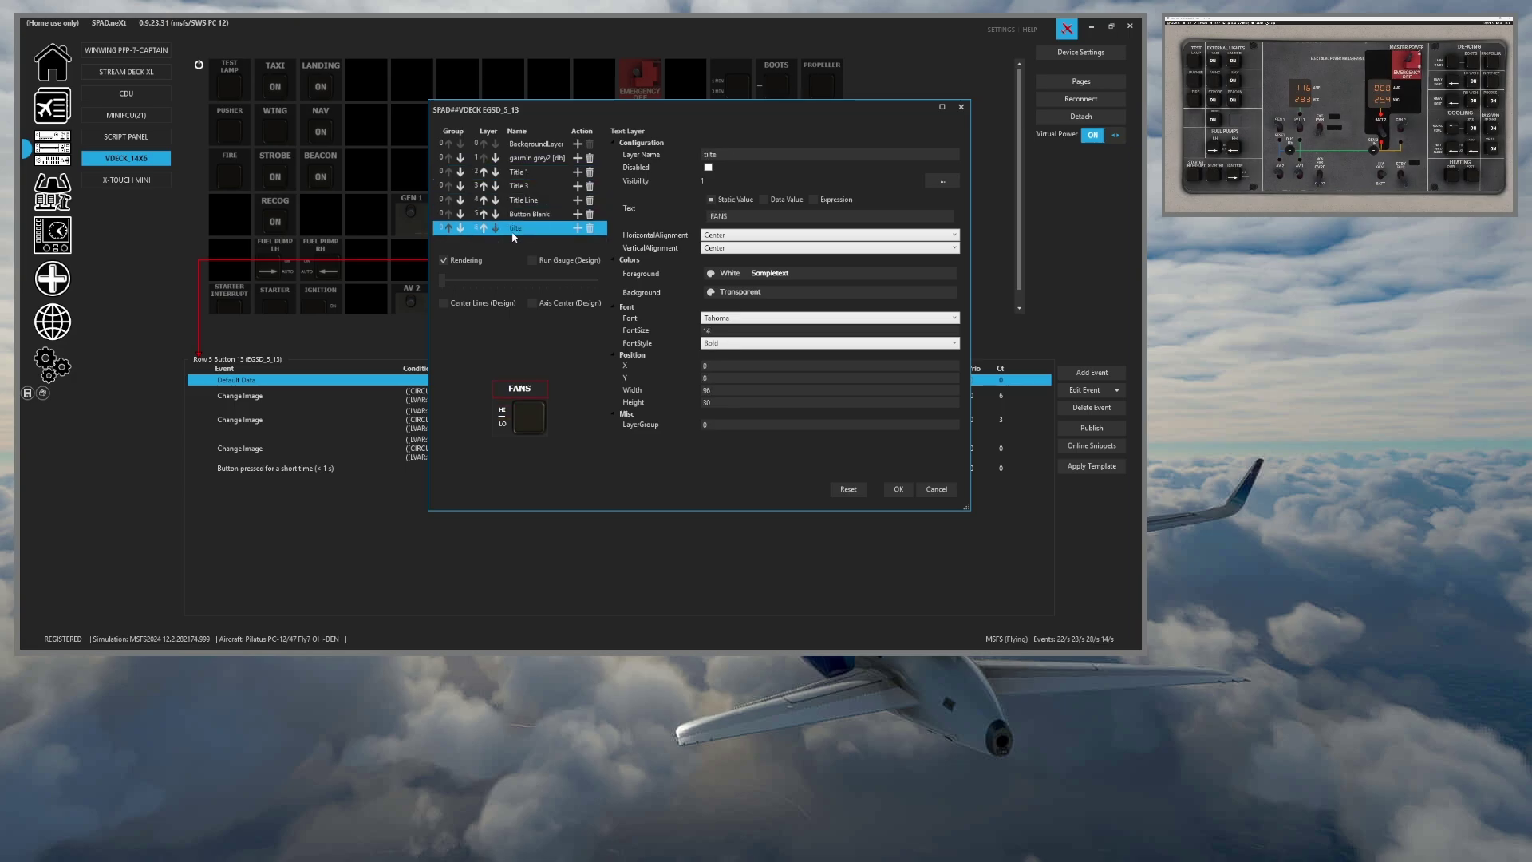
pyautogui.click(935, 489)
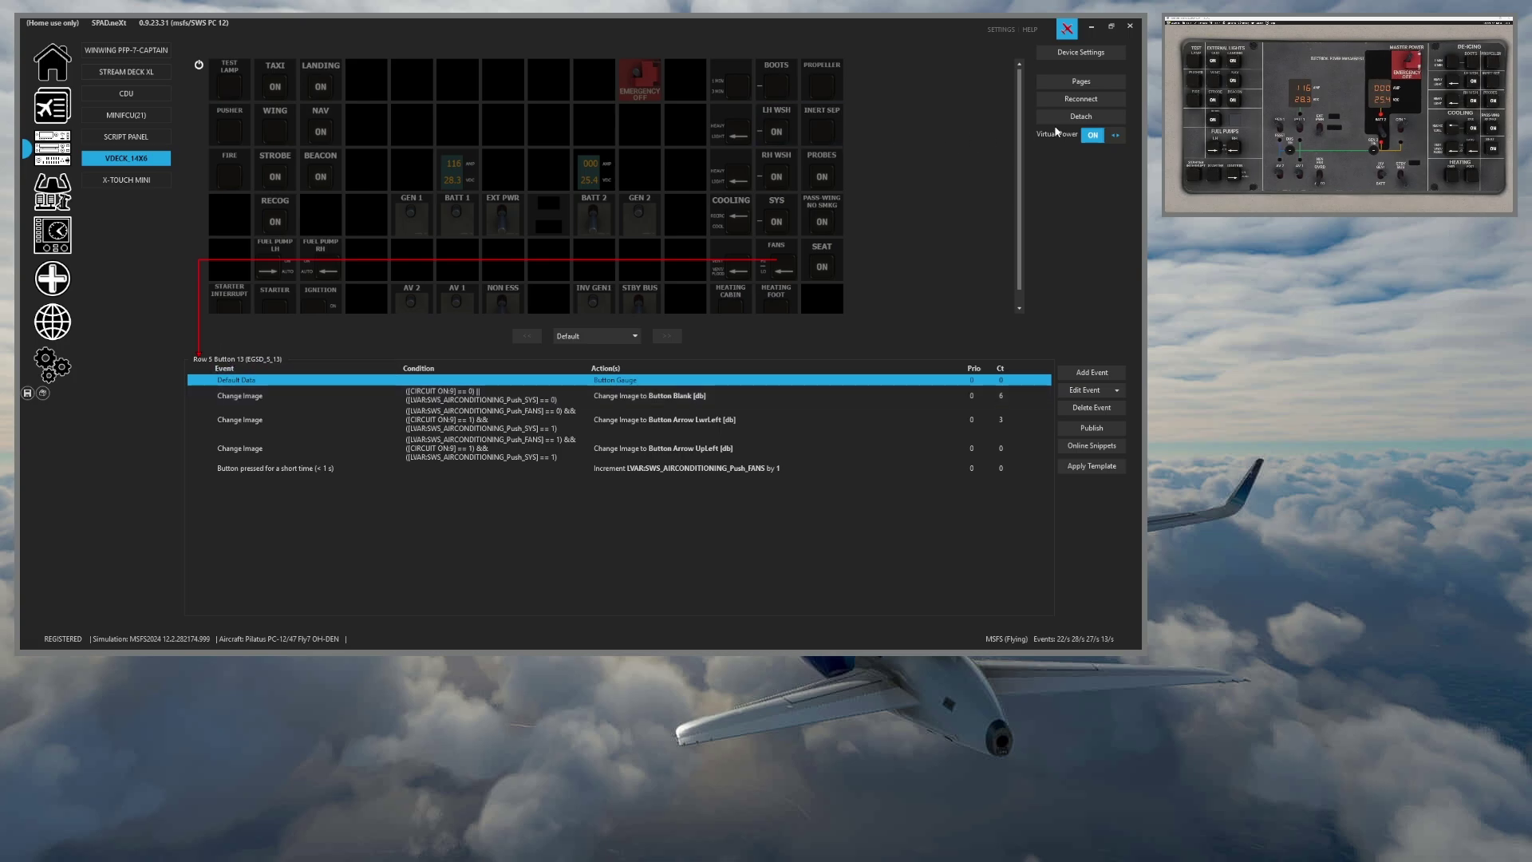
# Switch to the browser view of the virtual deck, load it from 10.0.1.201:28001/VDCK0001.html instead of the local address, and leave the browser
pyautogui.click(1116, 135)
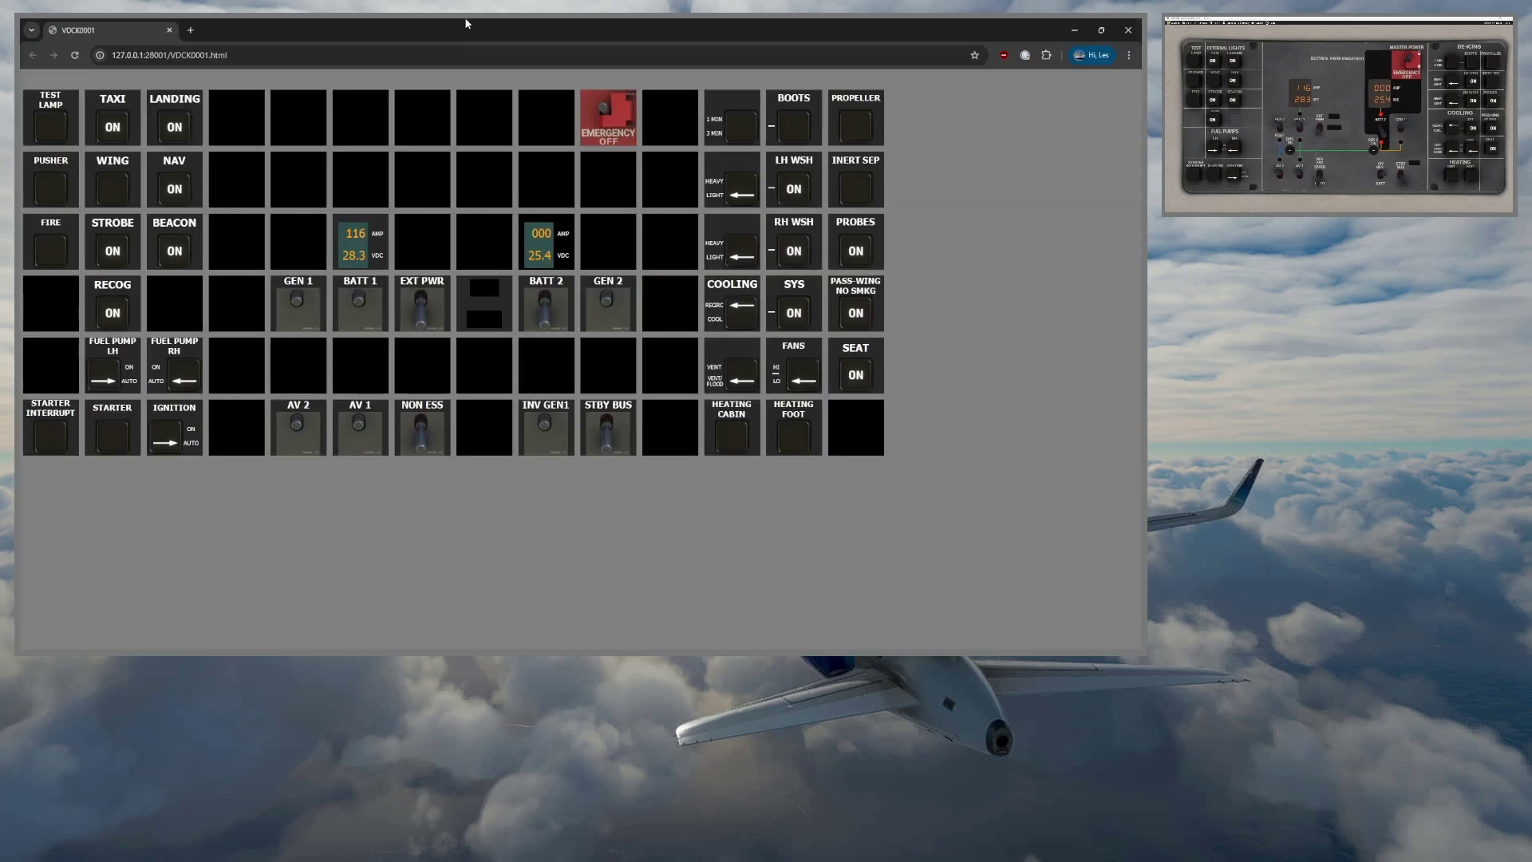
pyautogui.click(116, 55)
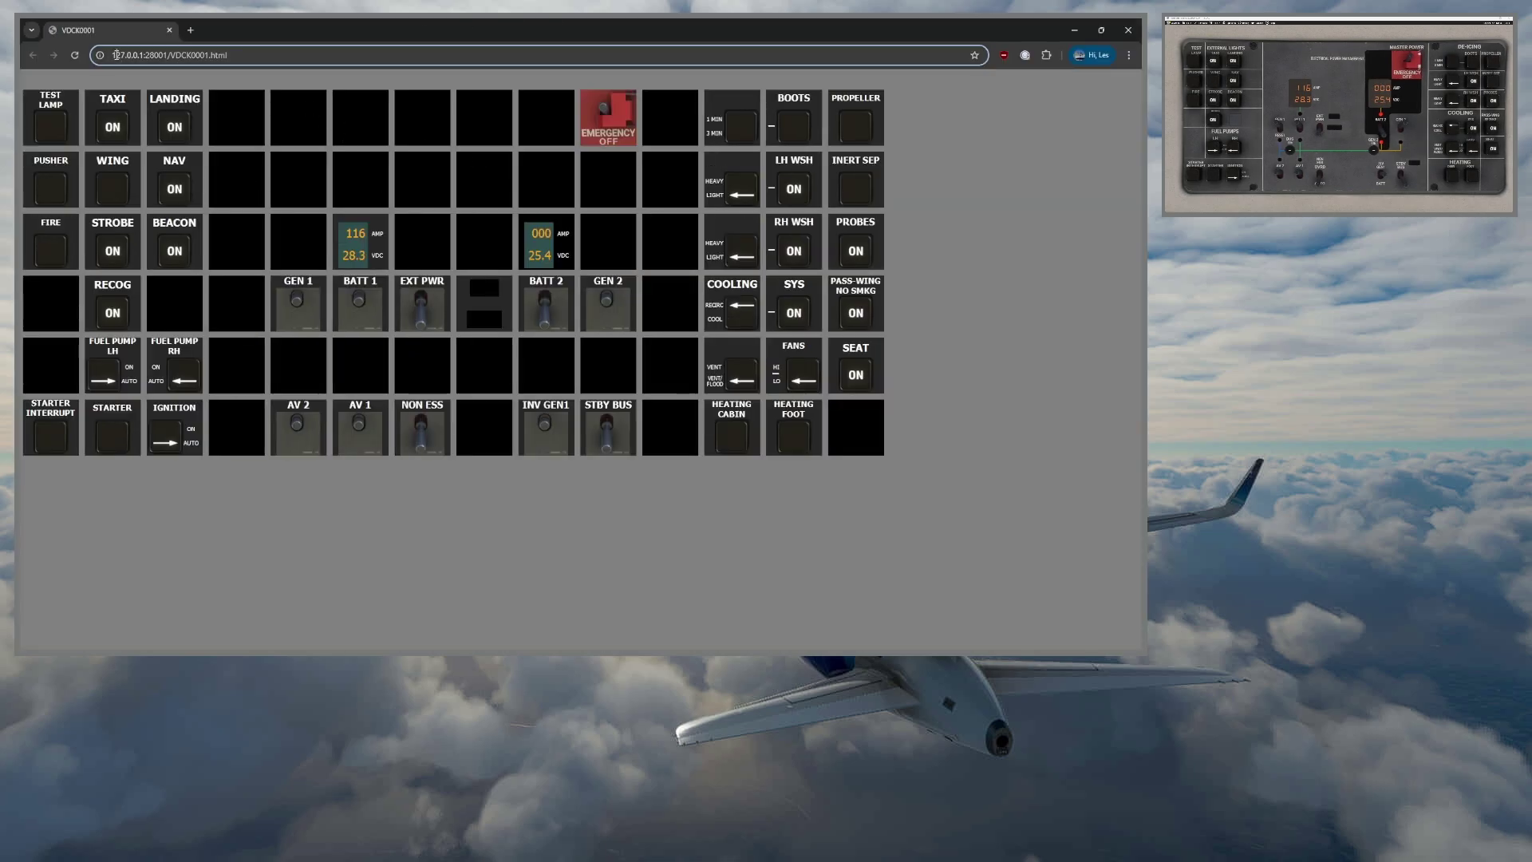
pyautogui.moveTo(116, 55); pyautogui.dragTo(200, 55)
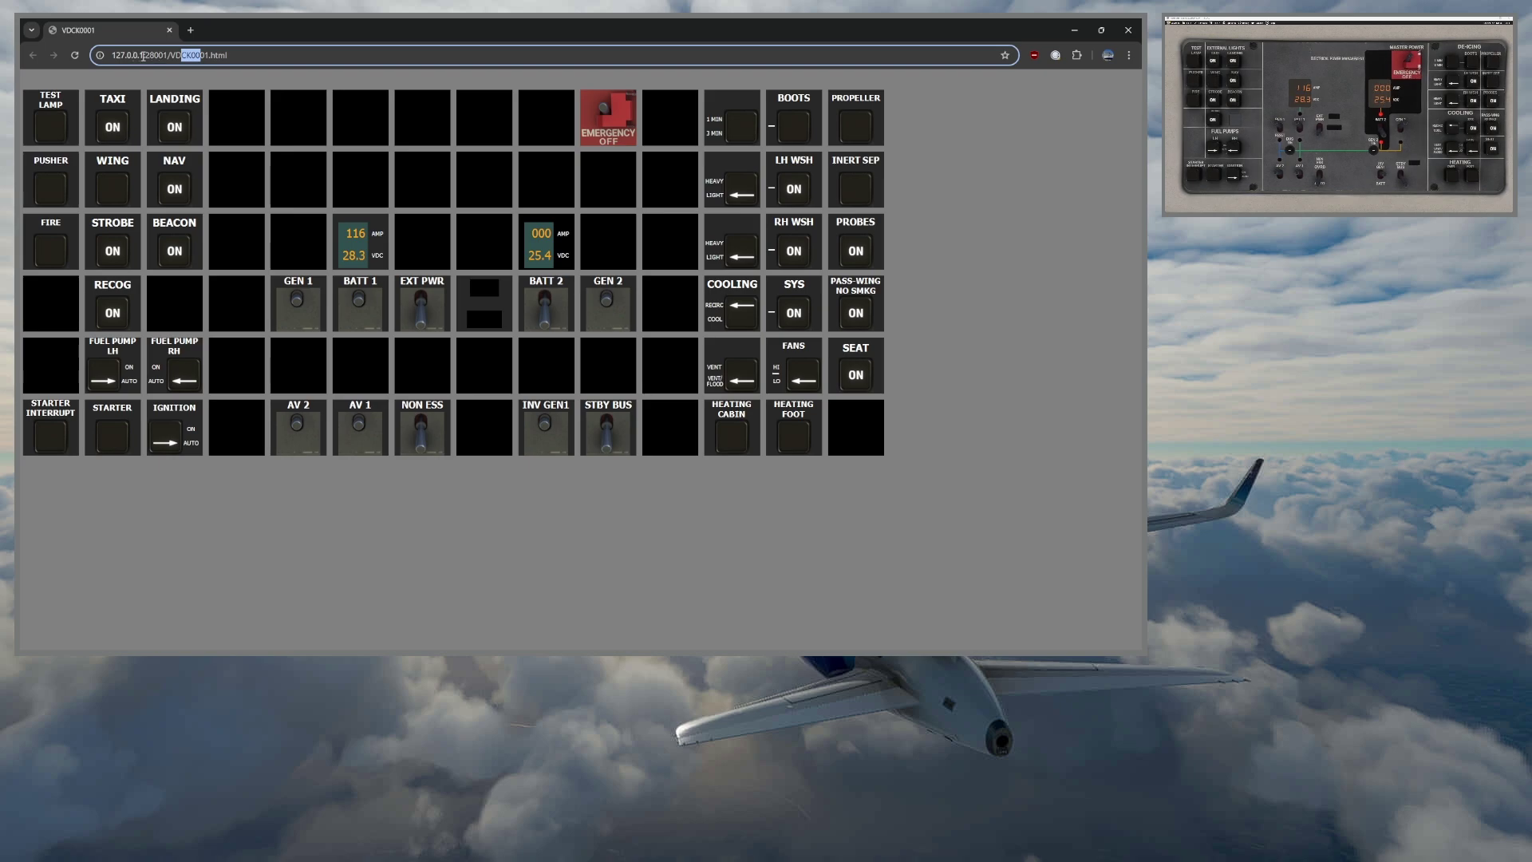
pyautogui.moveTo(144, 55); pyautogui.dragTo(110, 55)
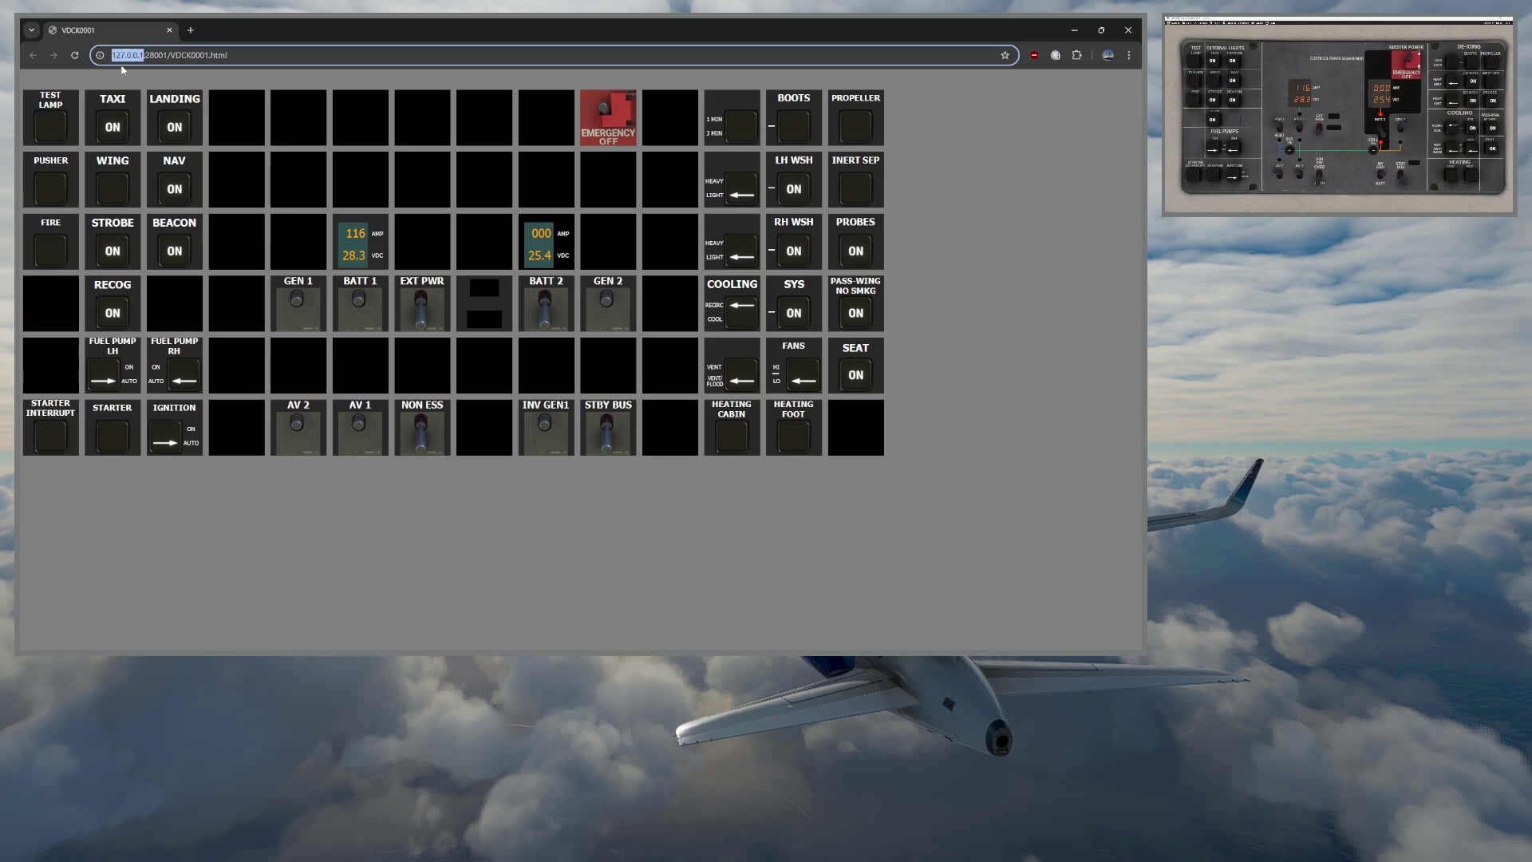
pyautogui.write('10.0.1.')
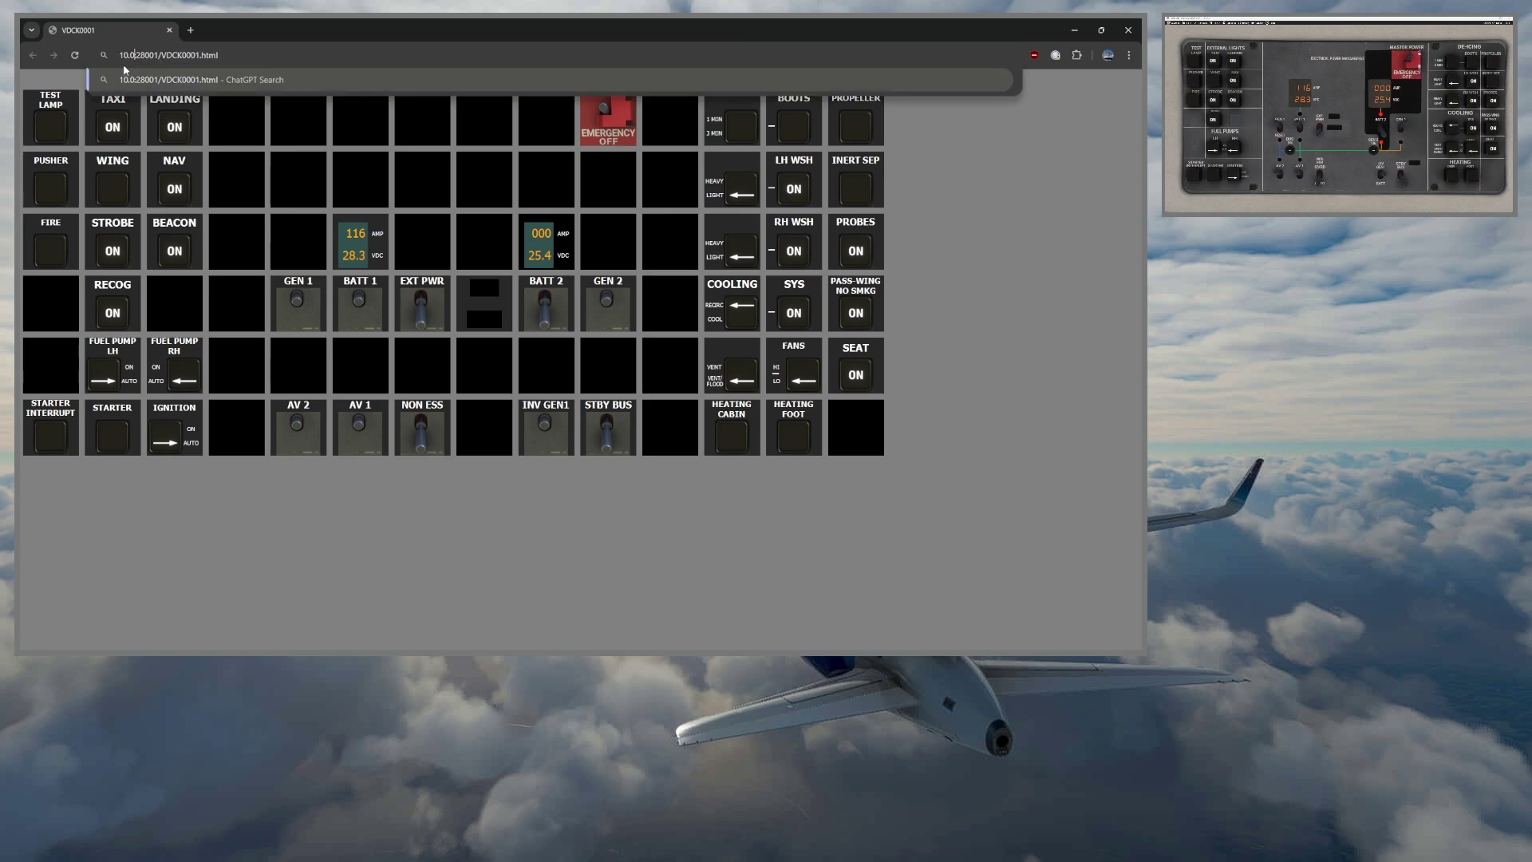
pyautogui.write('201')
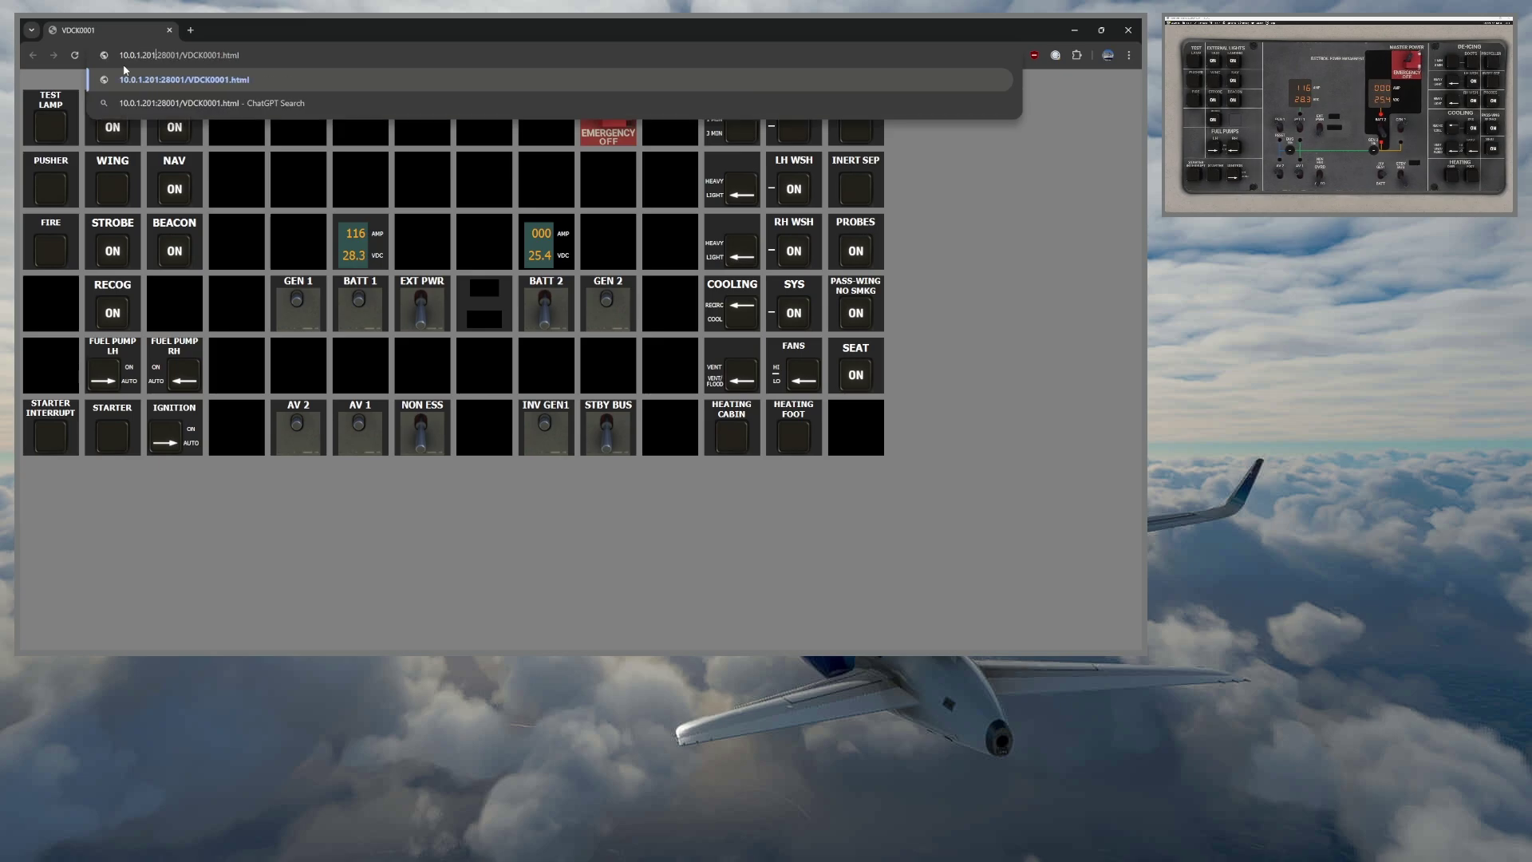
pyautogui.press('Return')
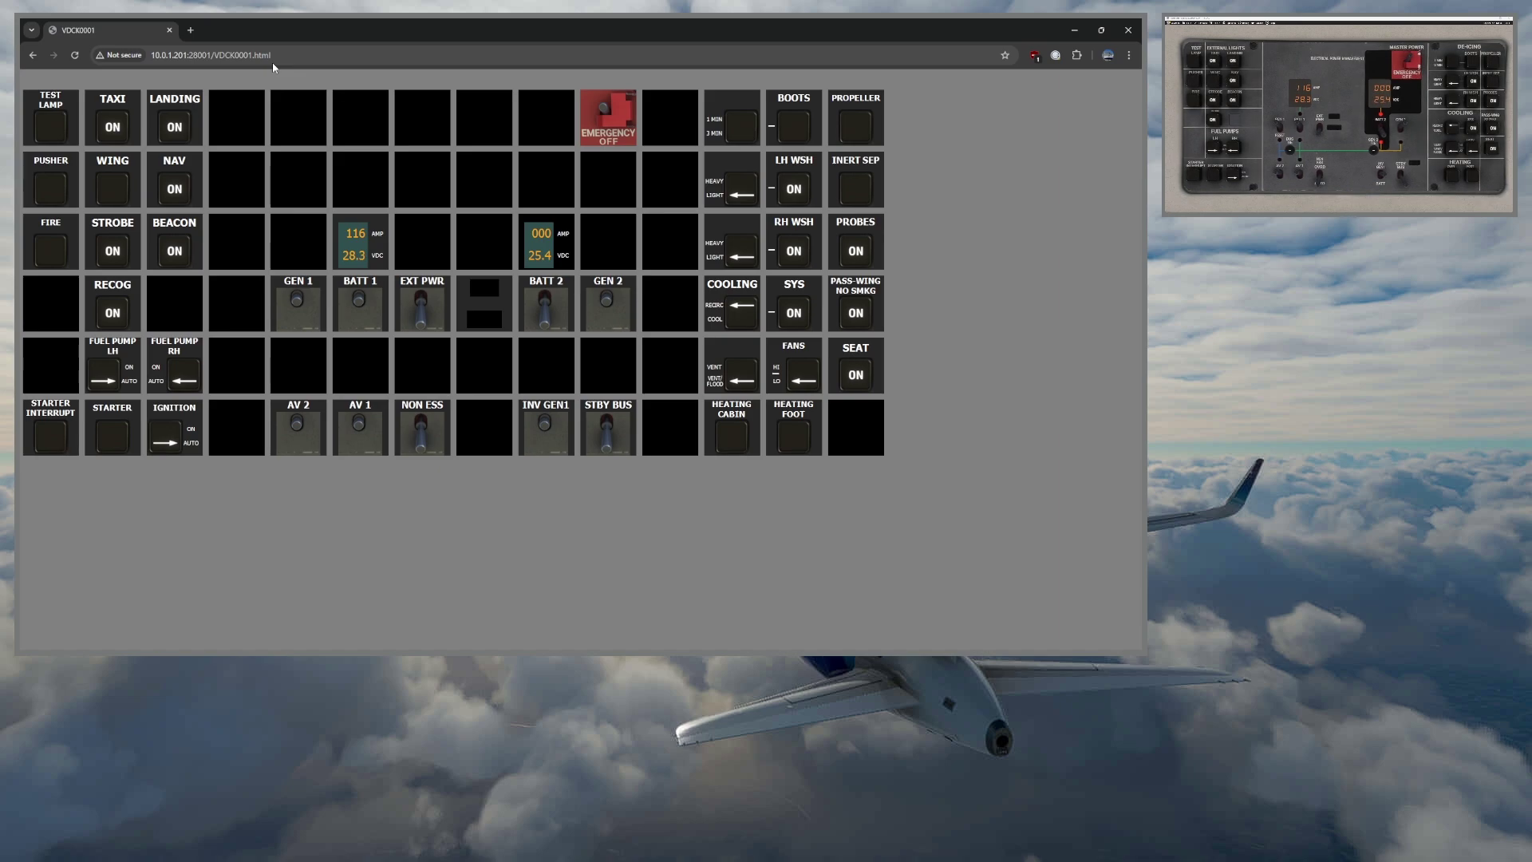
pyautogui.click(1121, 32)
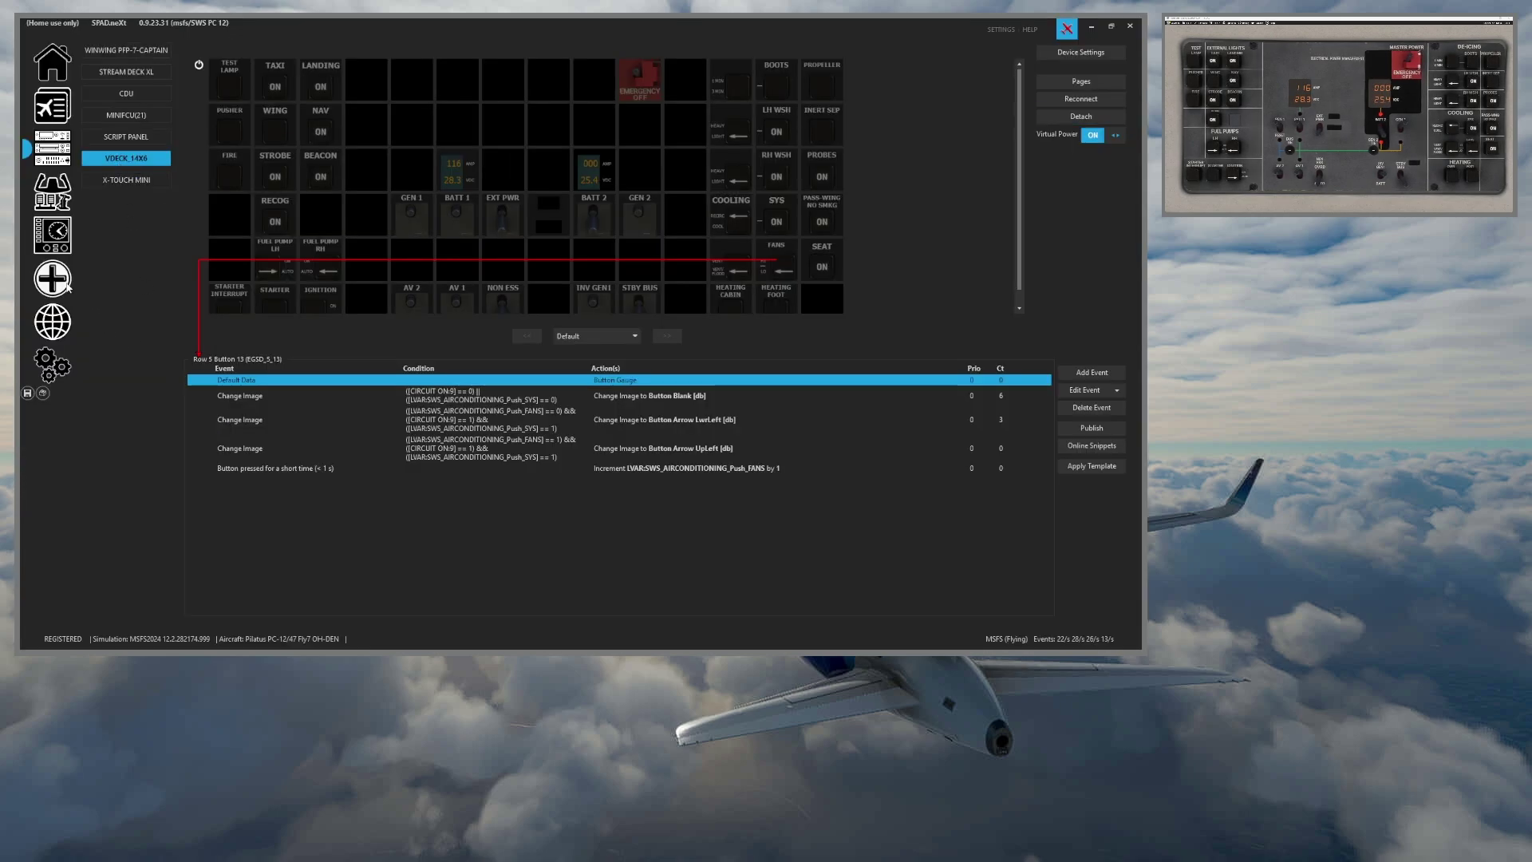
# Review the virtual devices list and the purchasable add-ons under registration, including the Virtual Devices page in the device settings
pyautogui.click(53, 278)
pyautogui.click(127, 186)
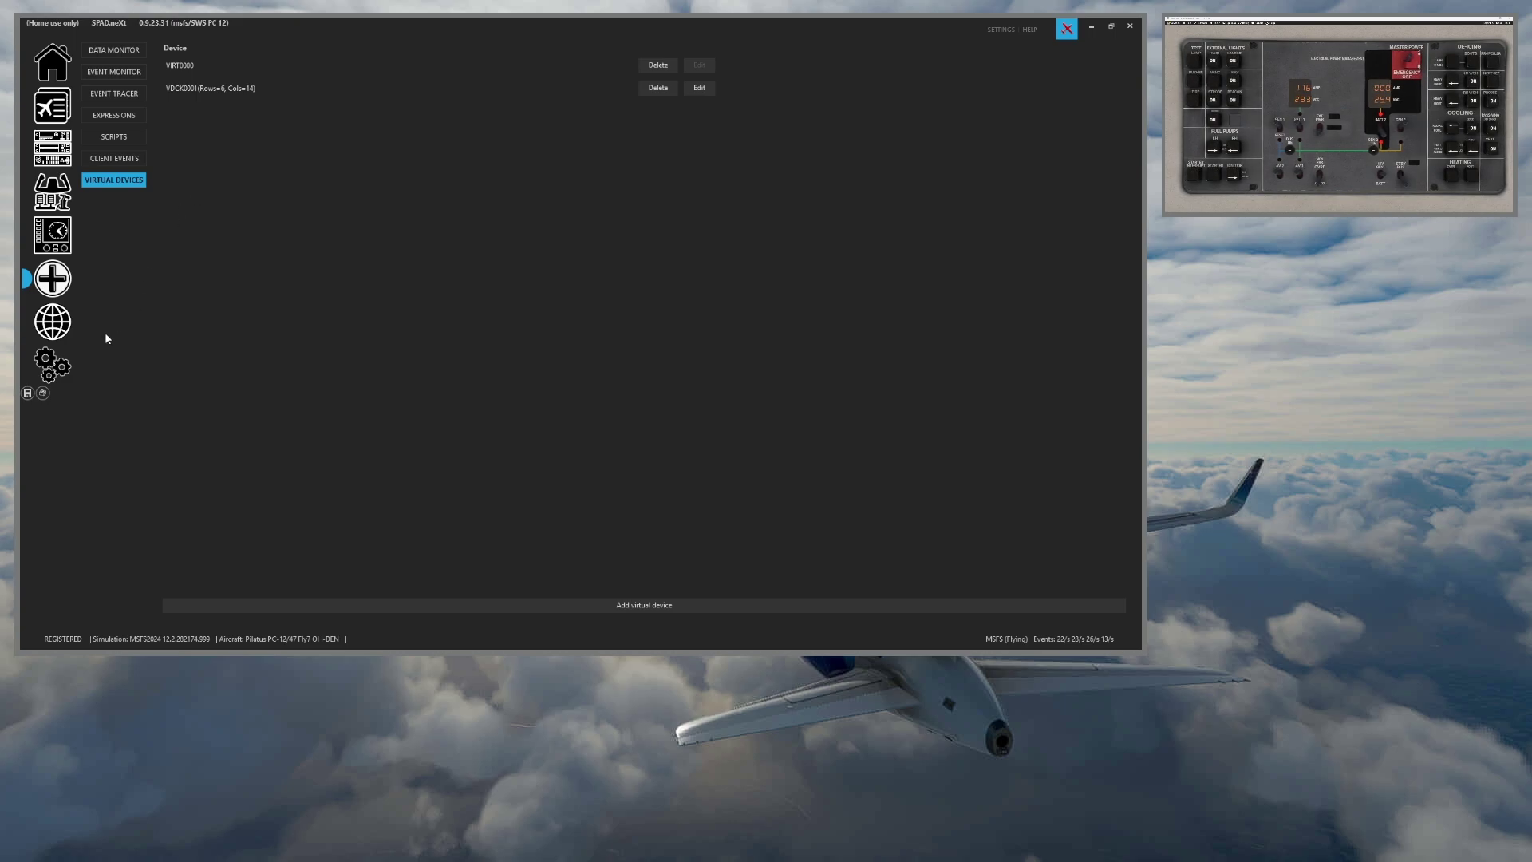
pyautogui.click(61, 364)
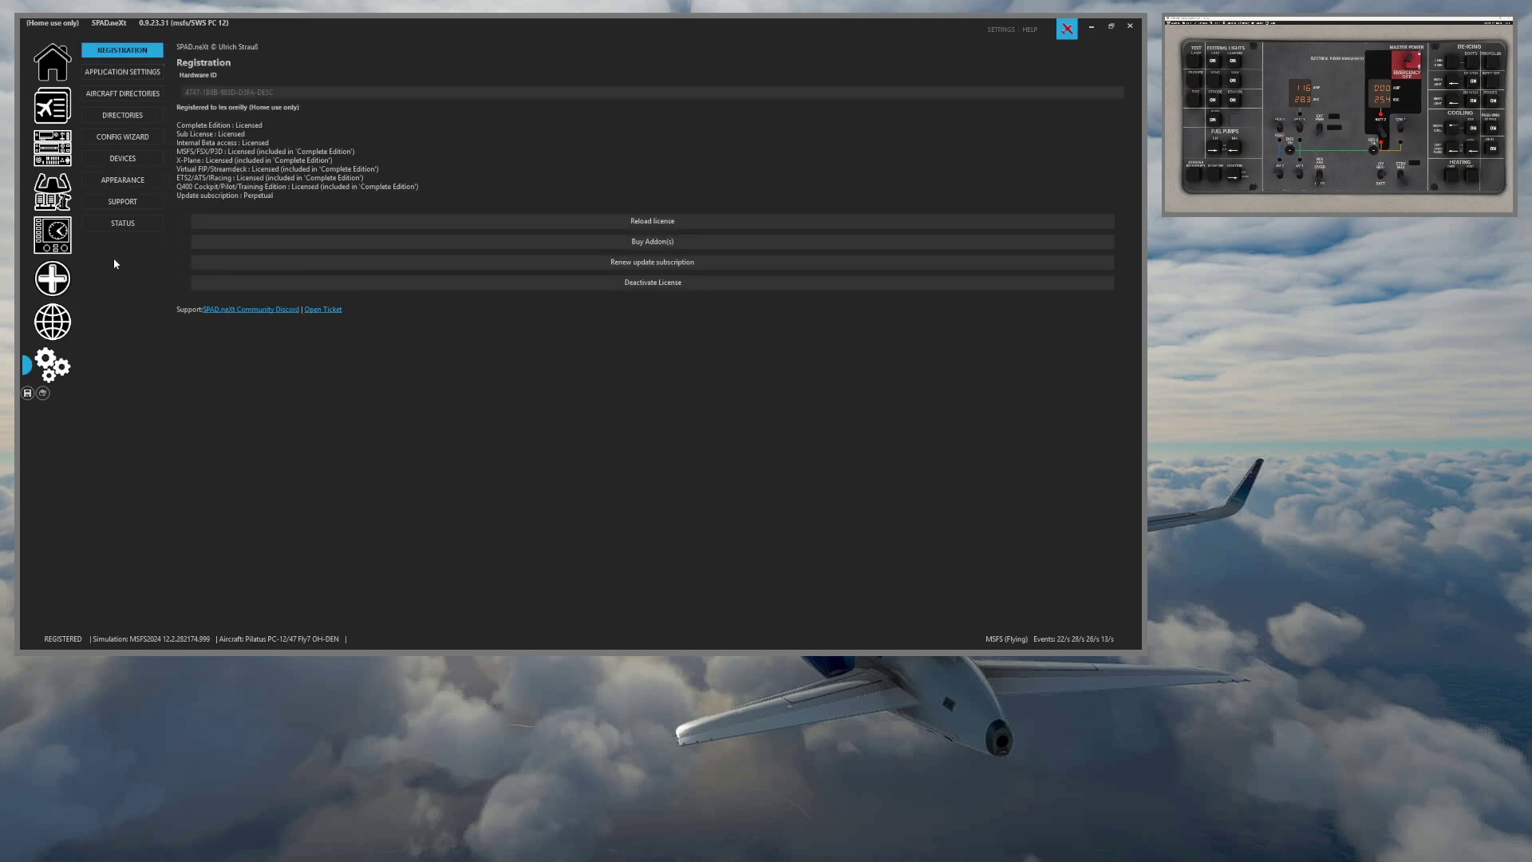
pyautogui.click(661, 242)
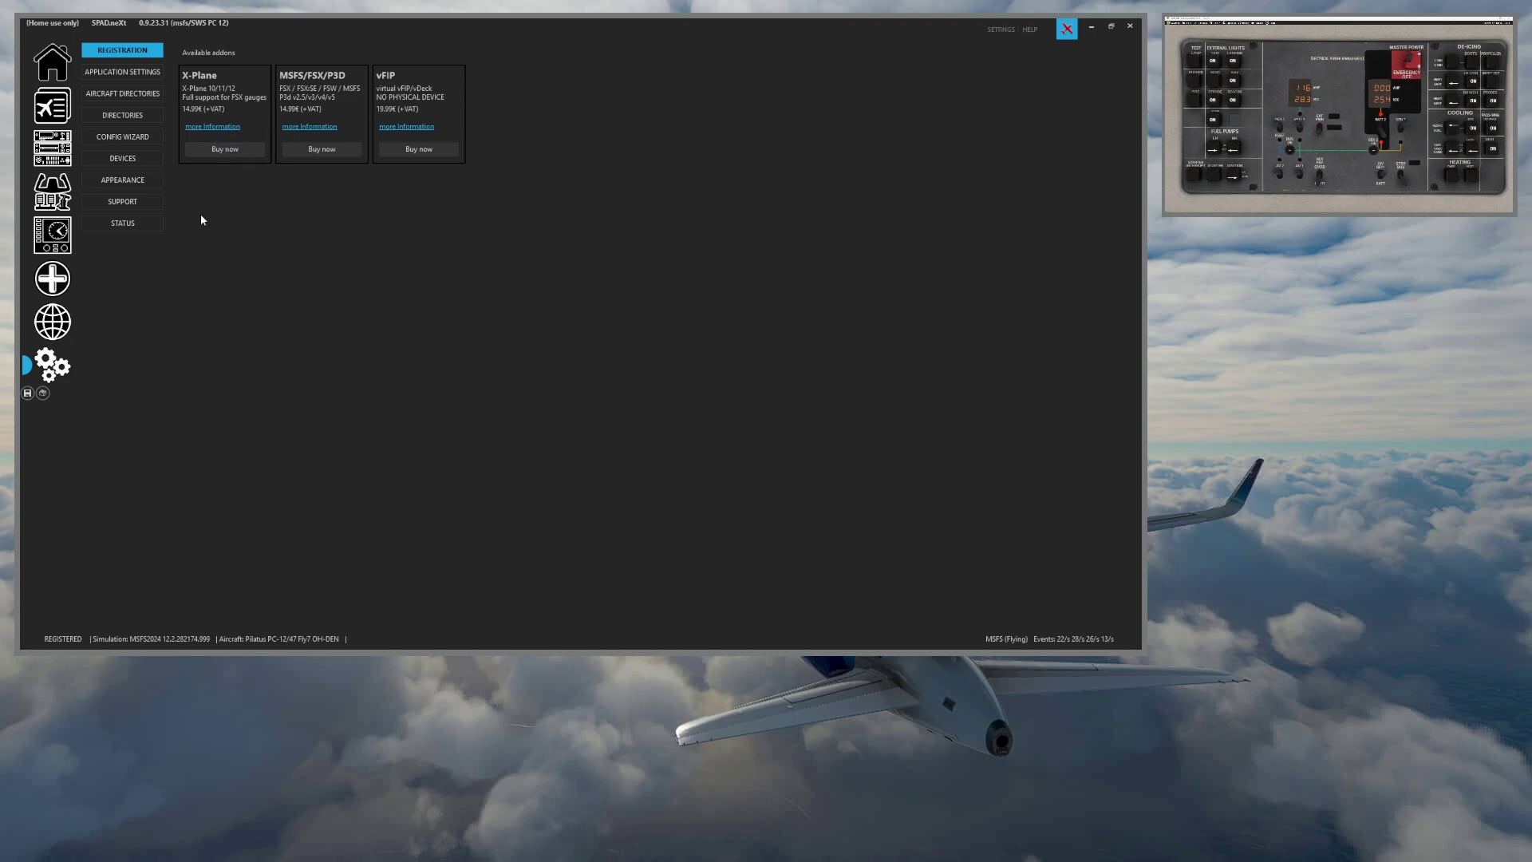
pyautogui.click(123, 158)
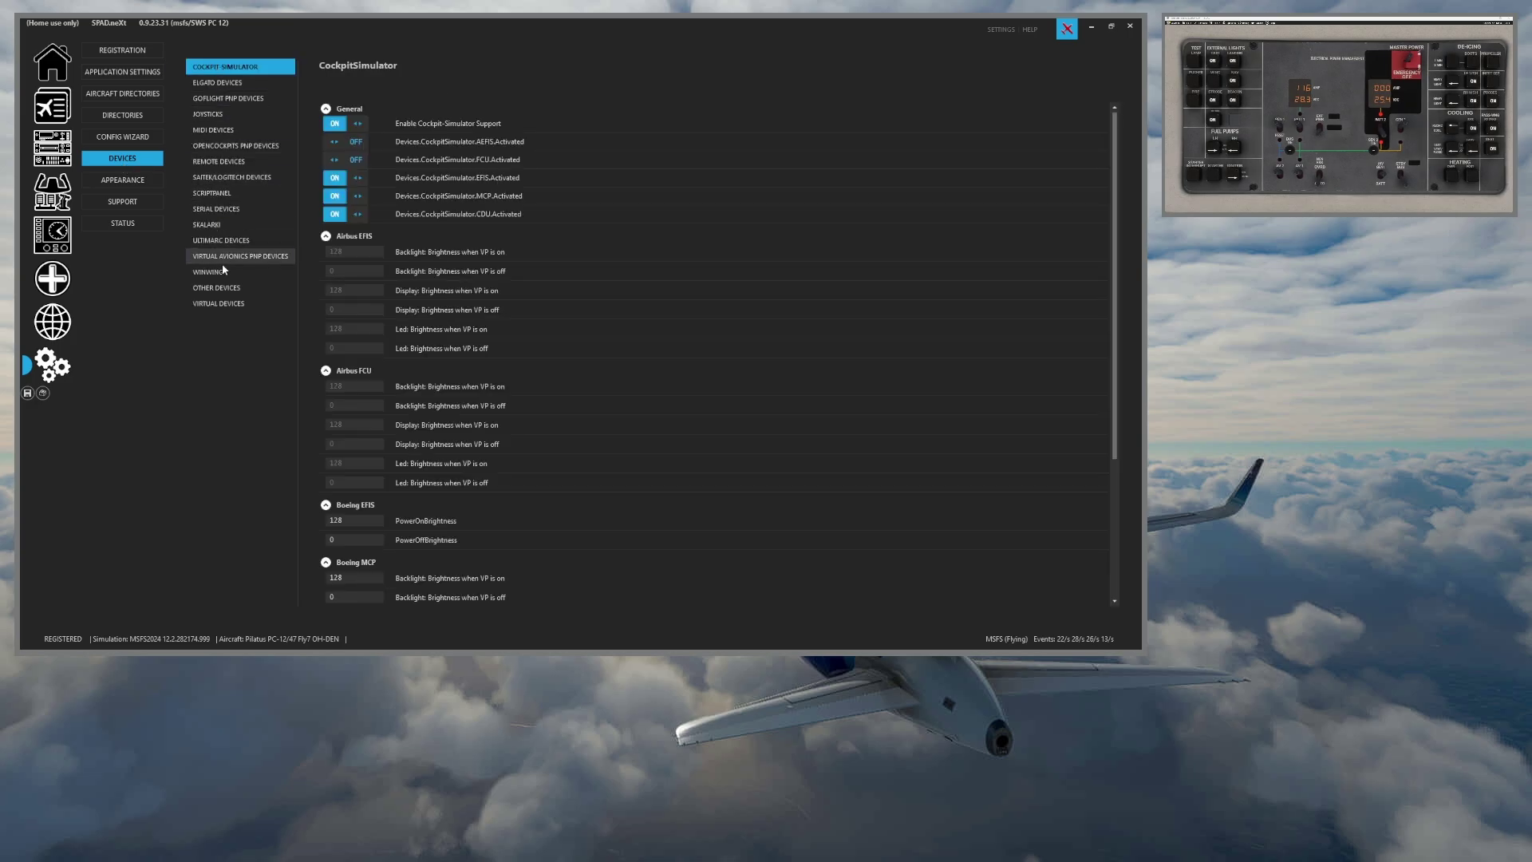
pyautogui.click(225, 307)
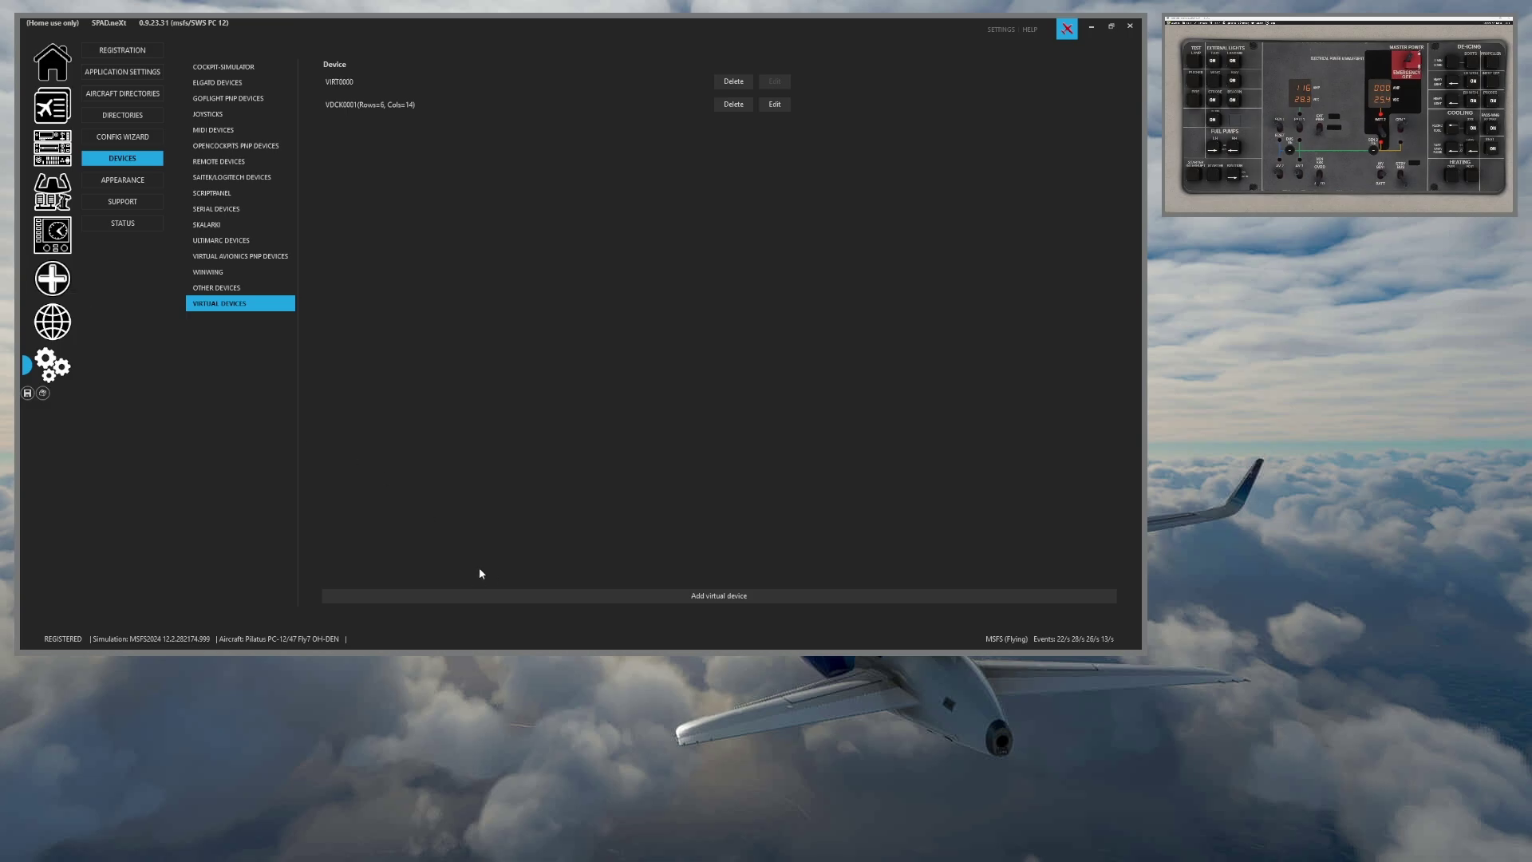
# Examine the Web application settings for the web port, virtual device access and remote access
pyautogui.click(141, 71)
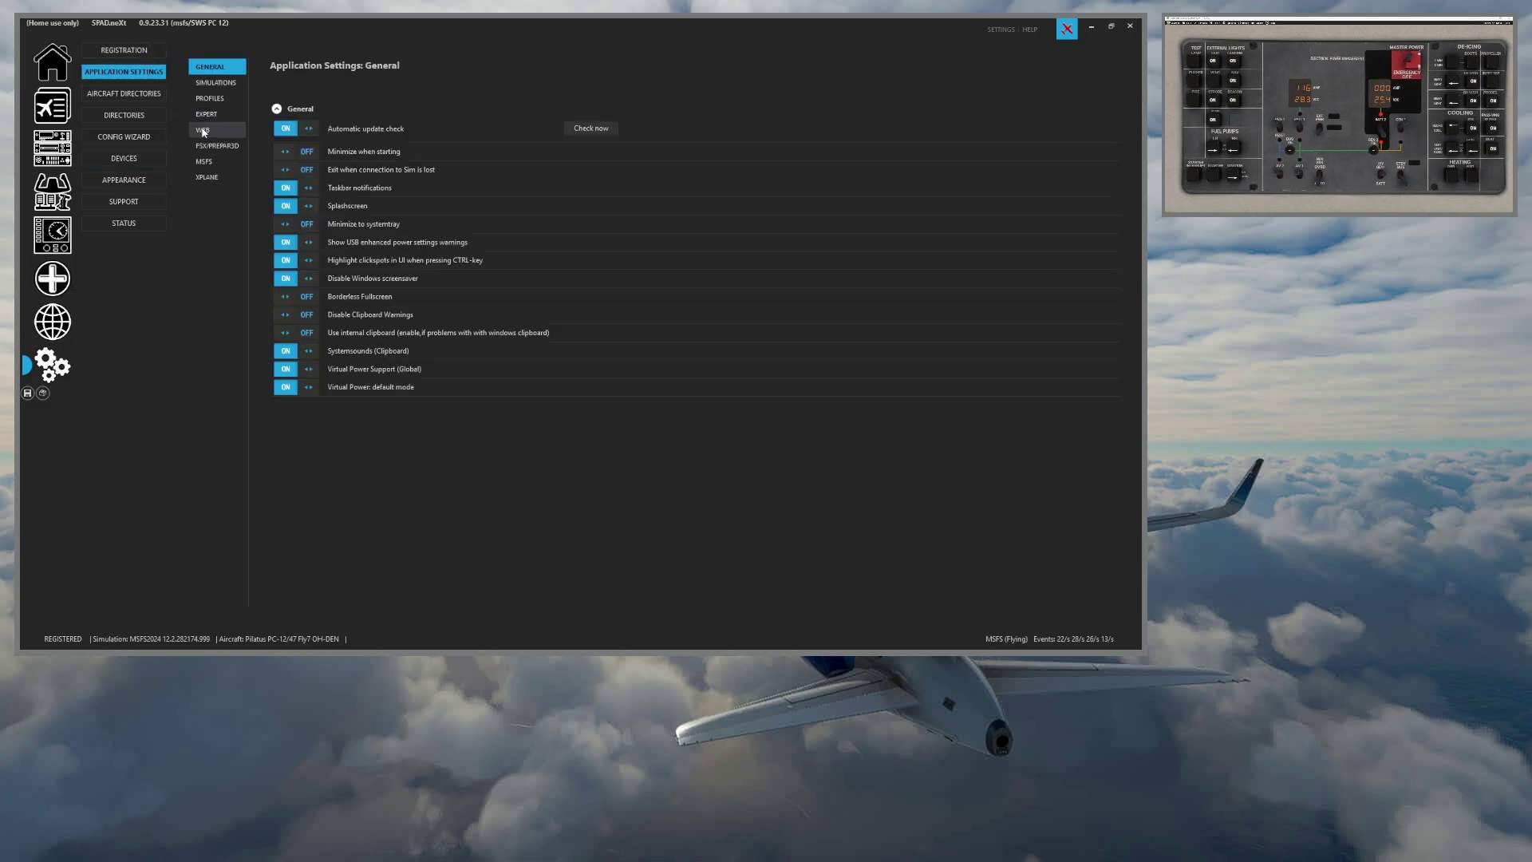
pyautogui.click(203, 130)
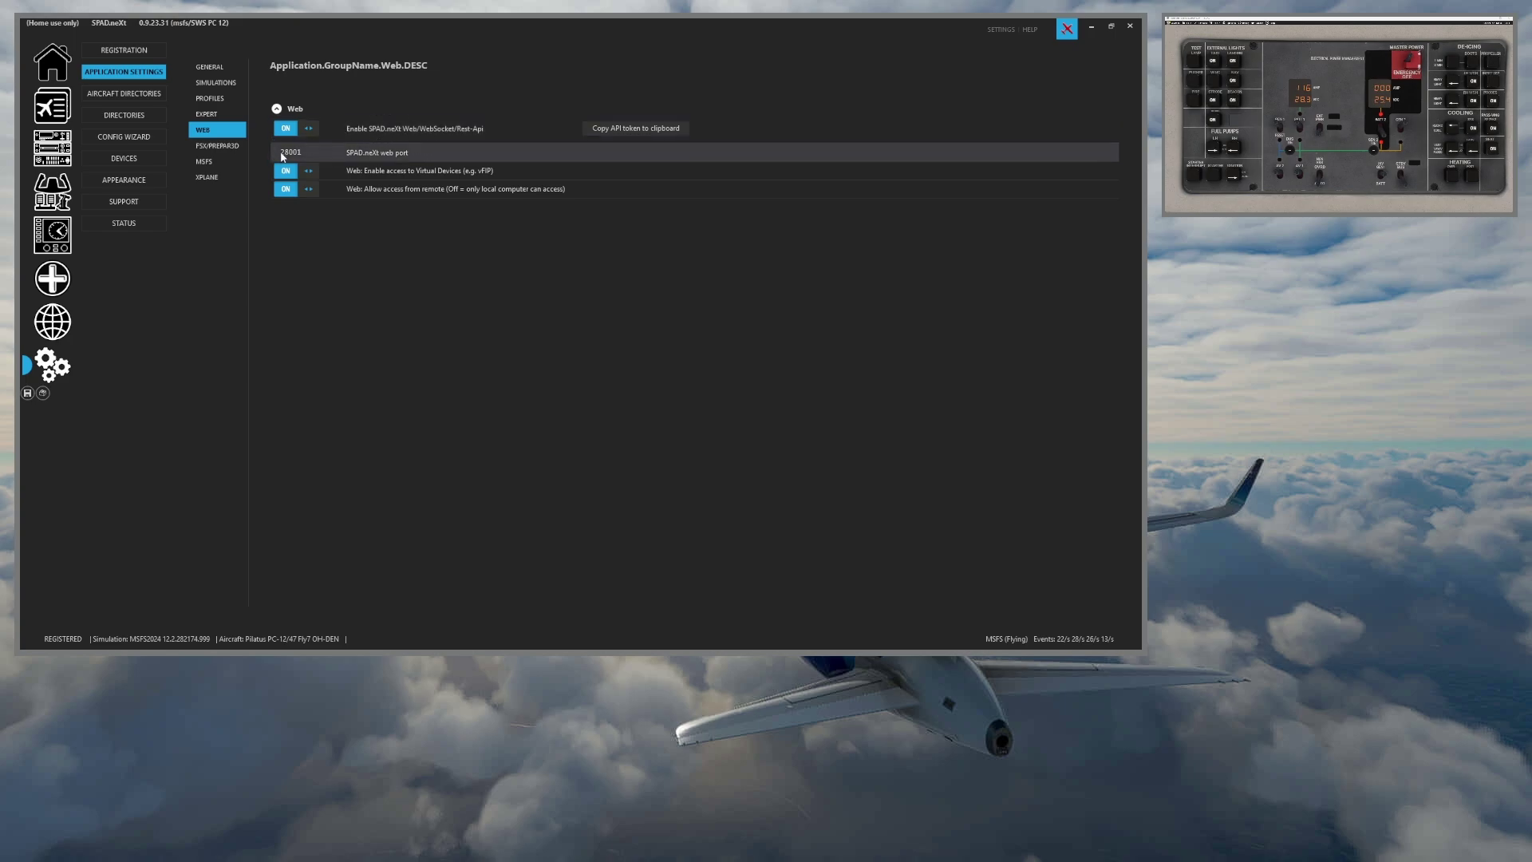
pyautogui.click(308, 153)
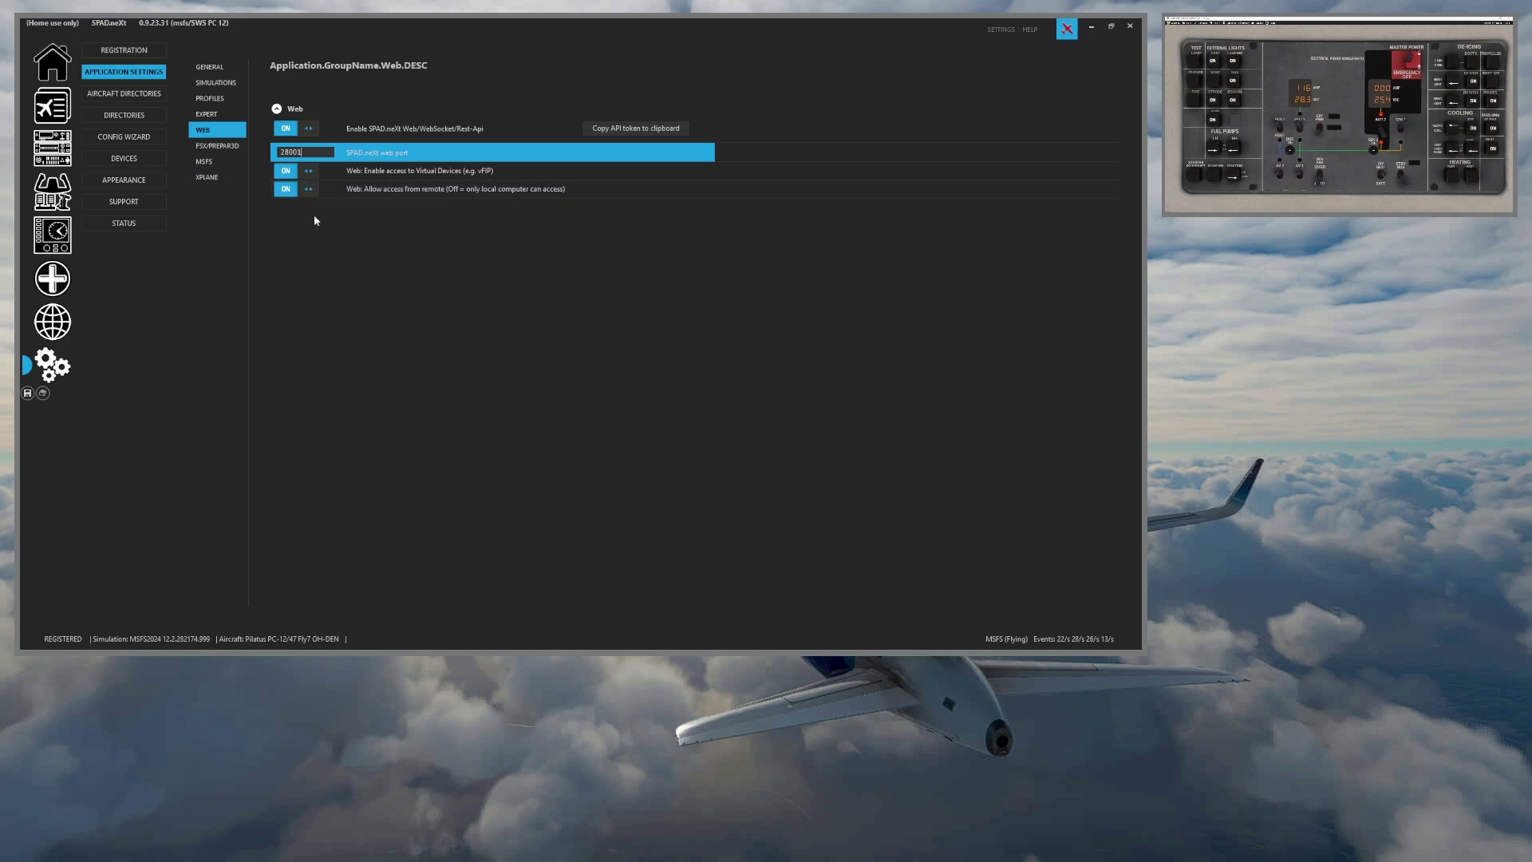
# Add a vDeck virtual device with 4 rows and 8 columns, and return to the device configuration page
pyautogui.click(52, 279)
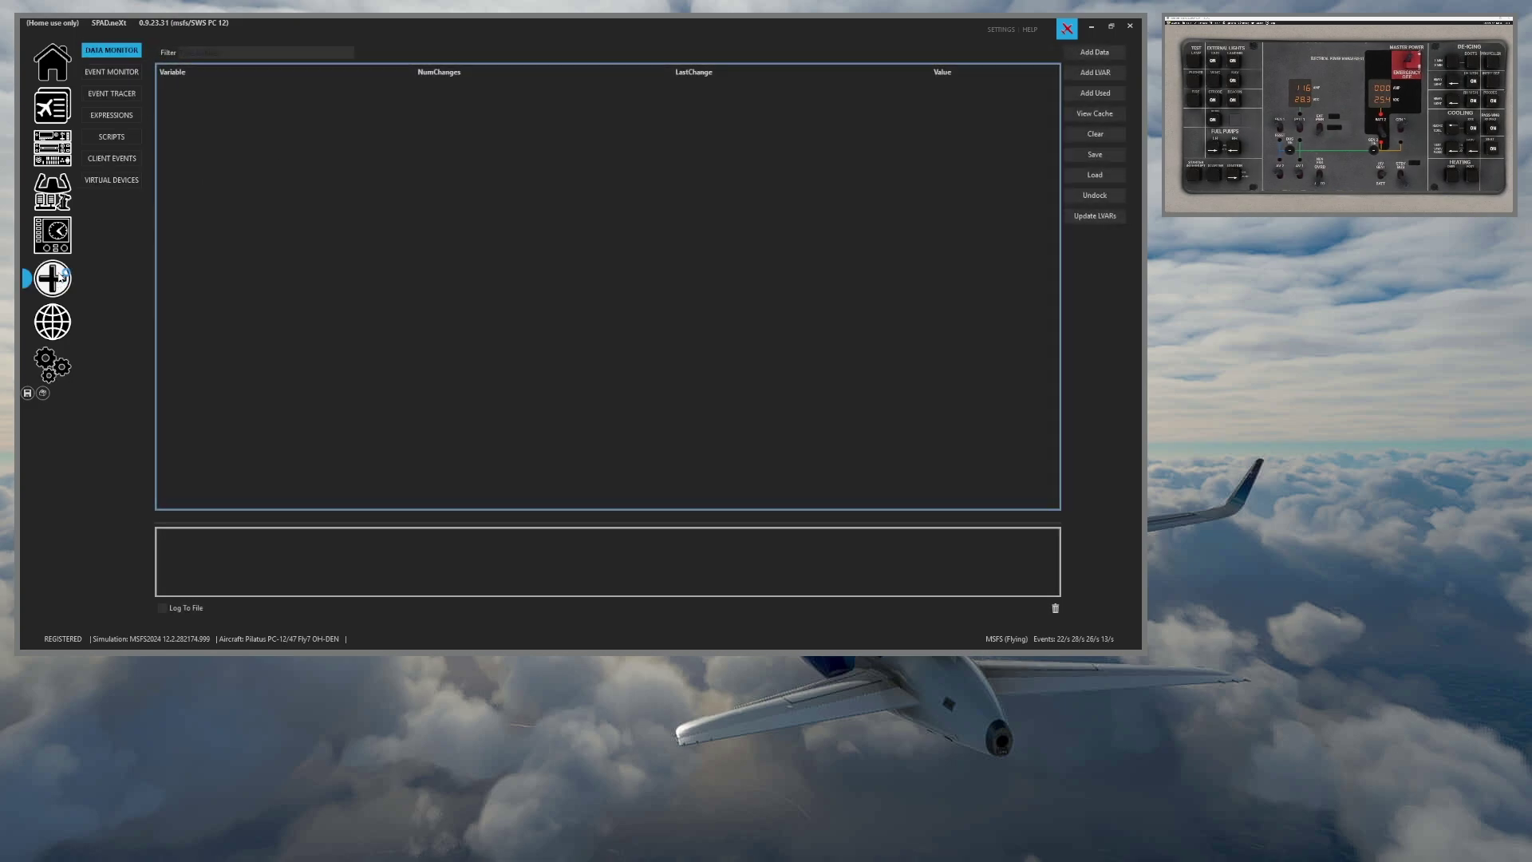
pyautogui.click(136, 181)
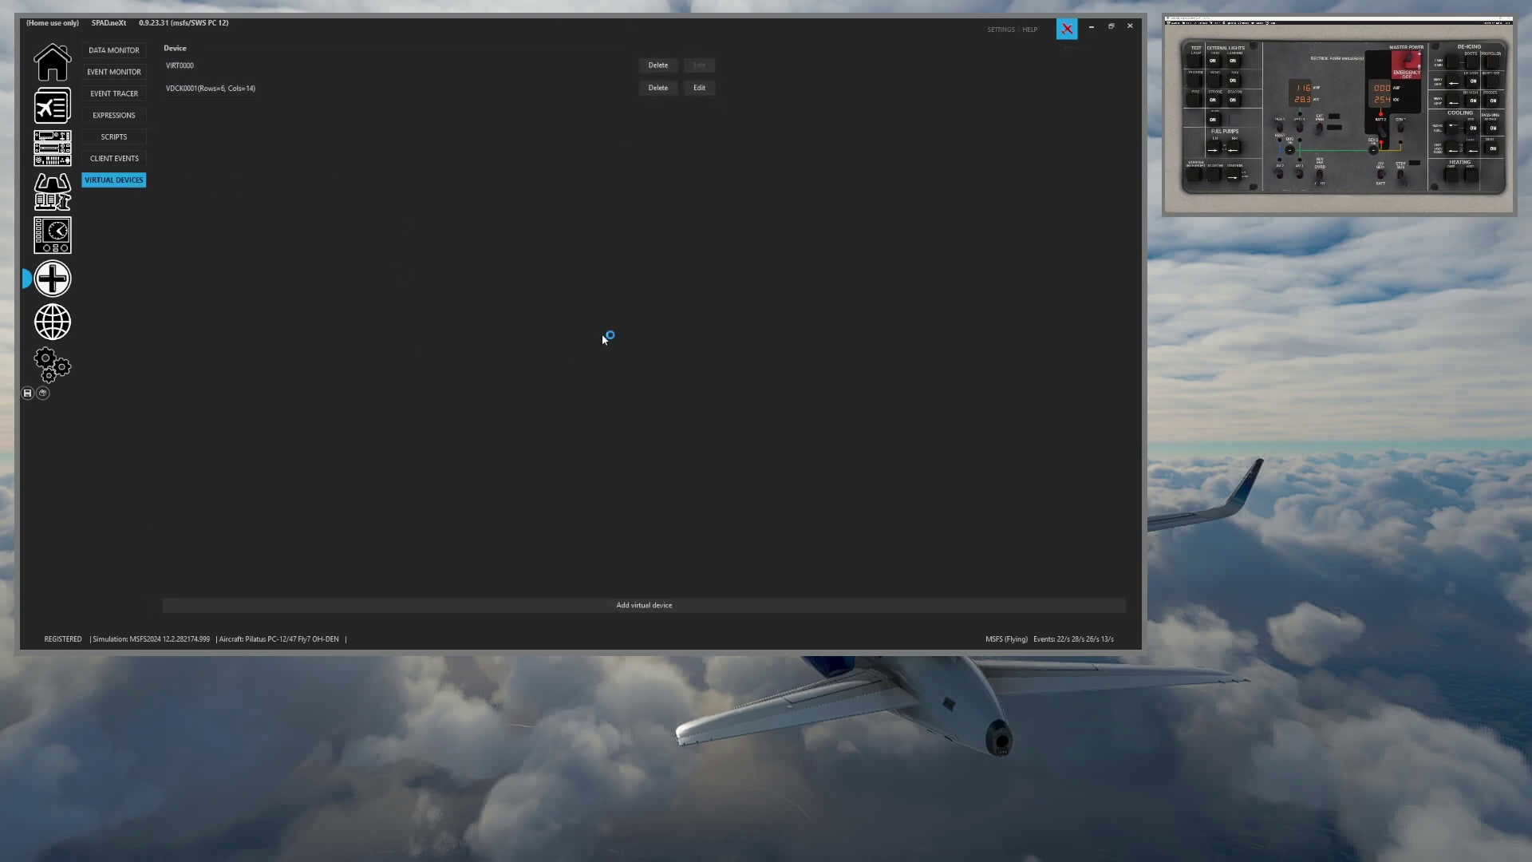
pyautogui.click(665, 607)
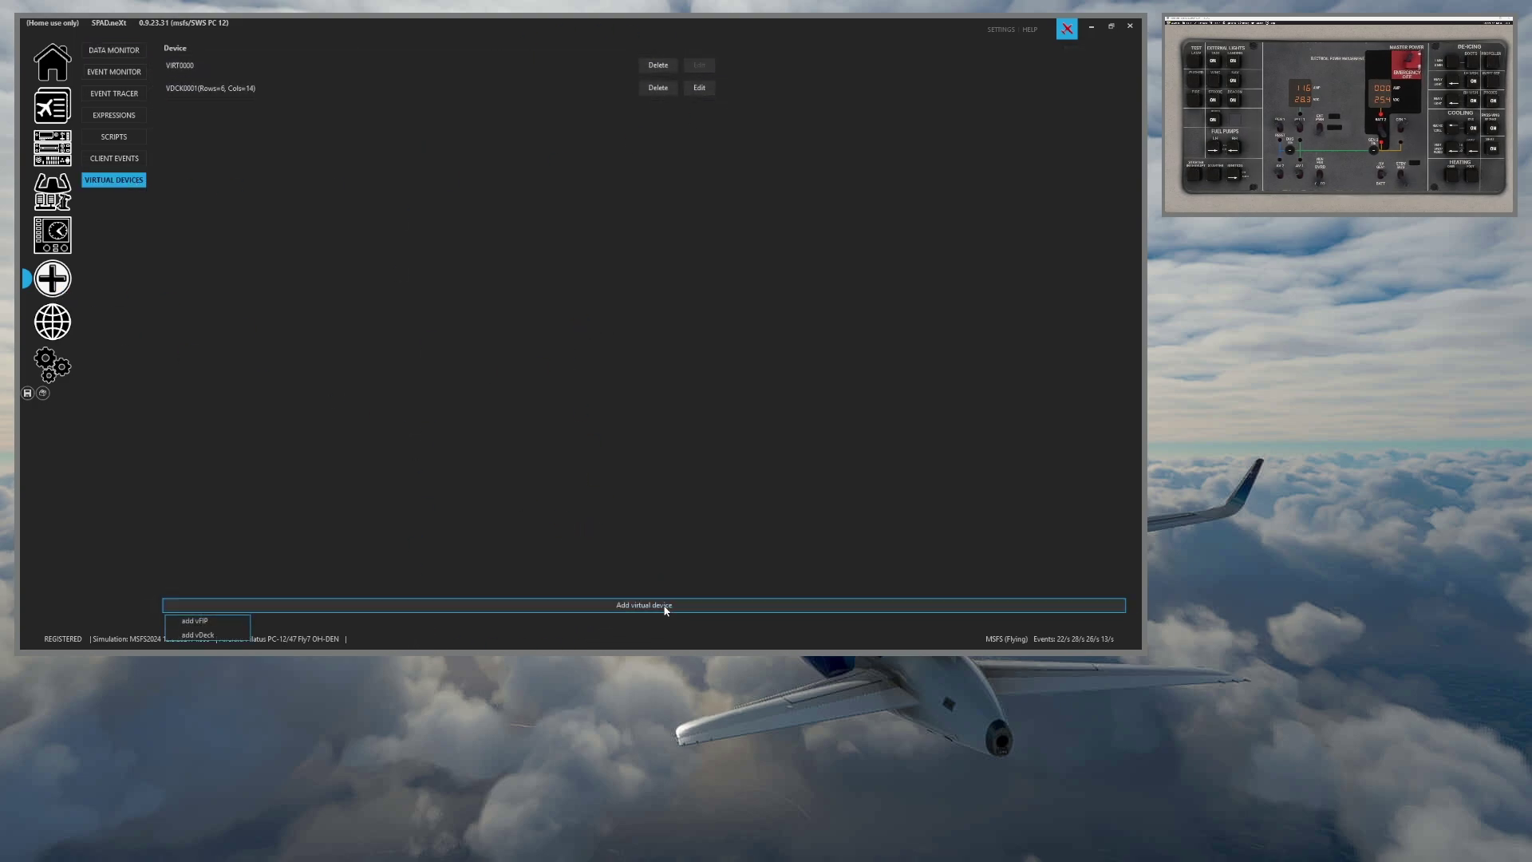
pyautogui.click(211, 636)
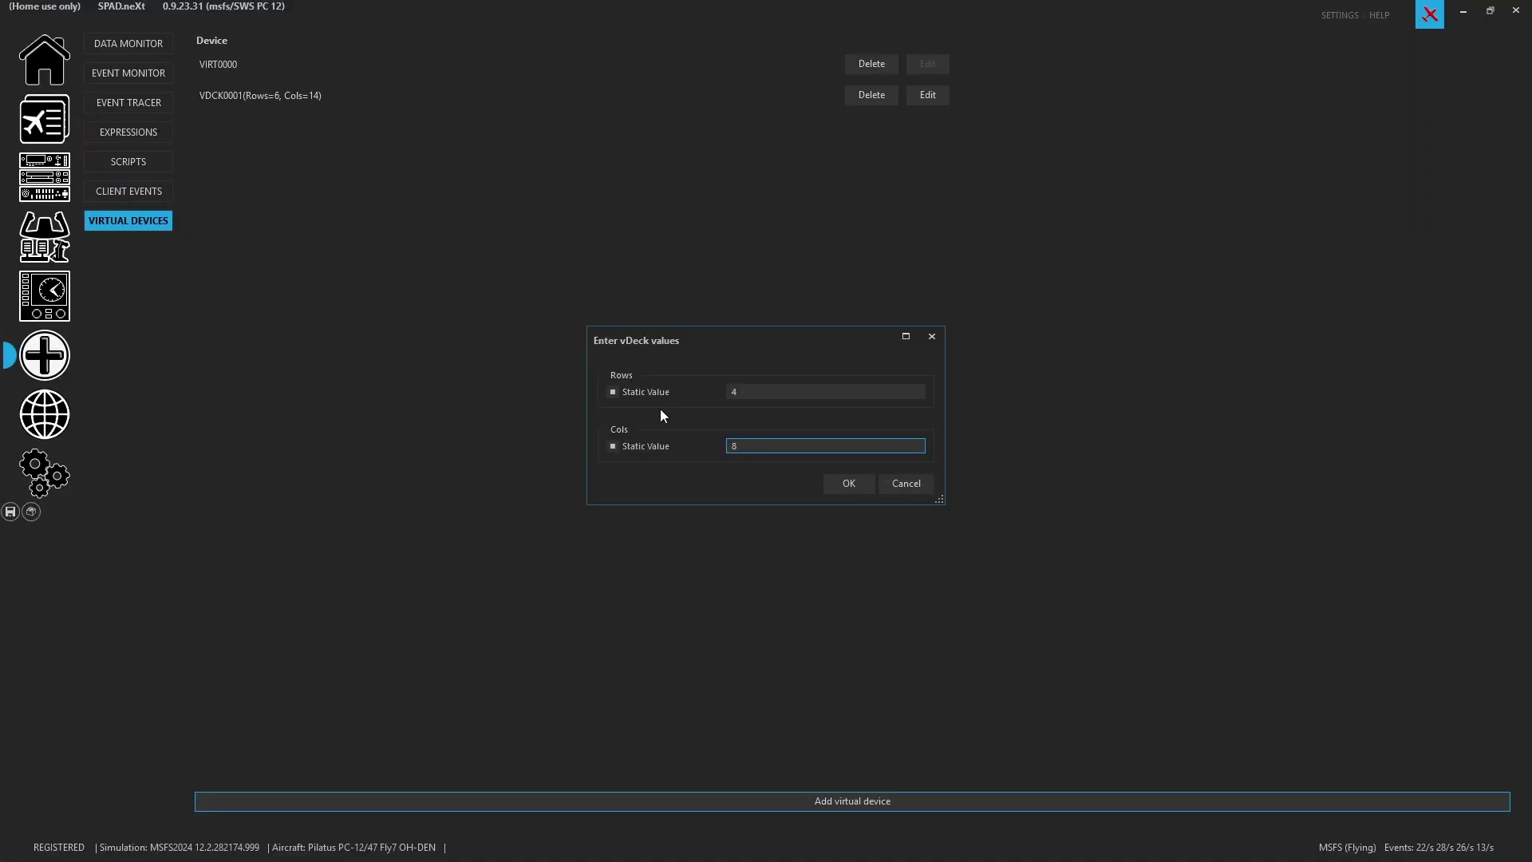
pyautogui.click(767, 393)
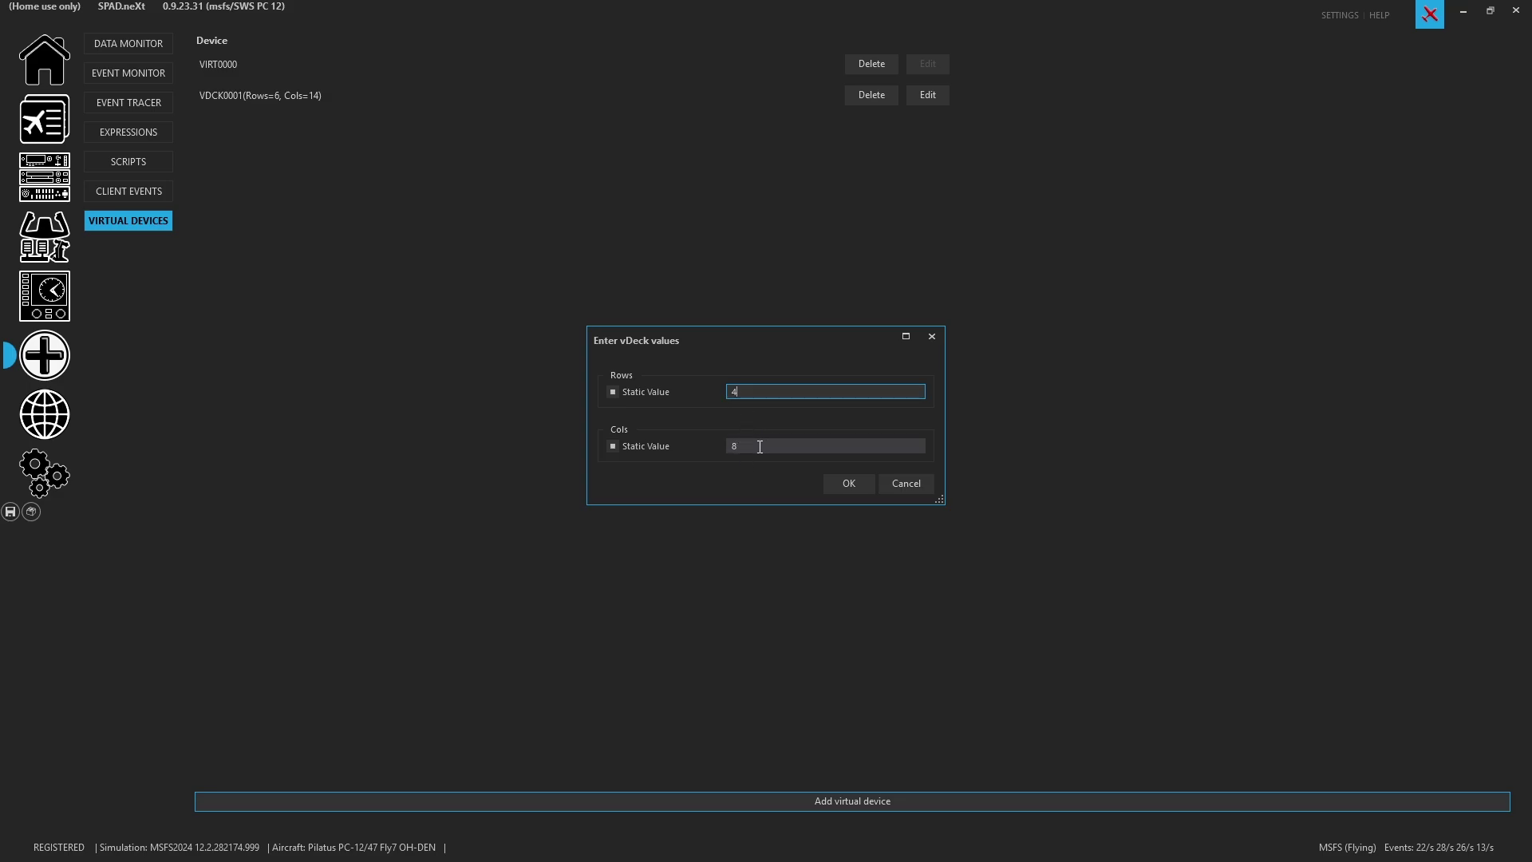
pyautogui.click(849, 483)
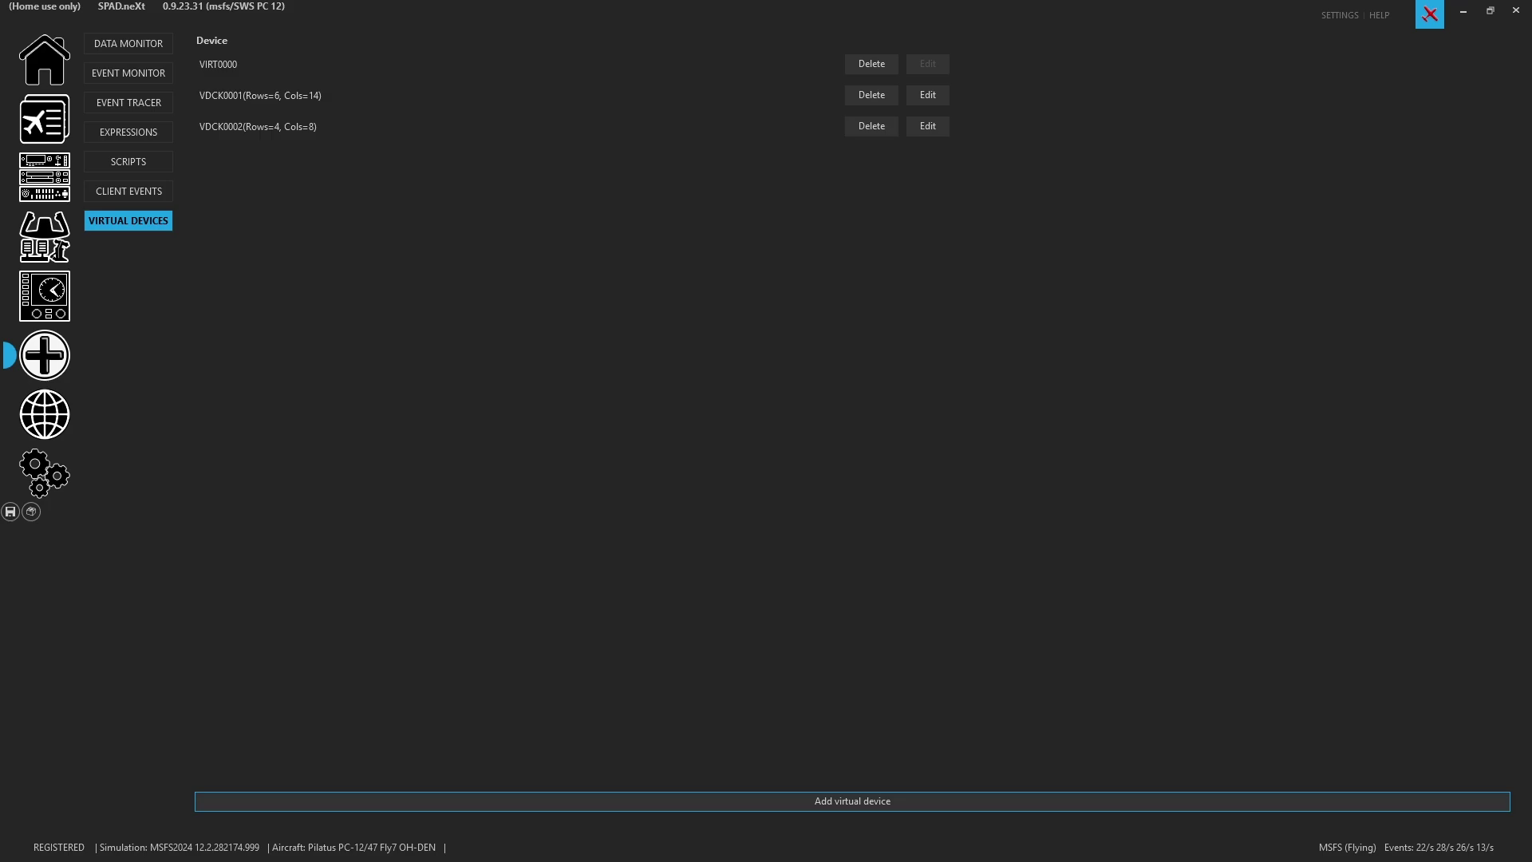
pyautogui.moveTo(821, 366); pyautogui.dragTo(527, 253)
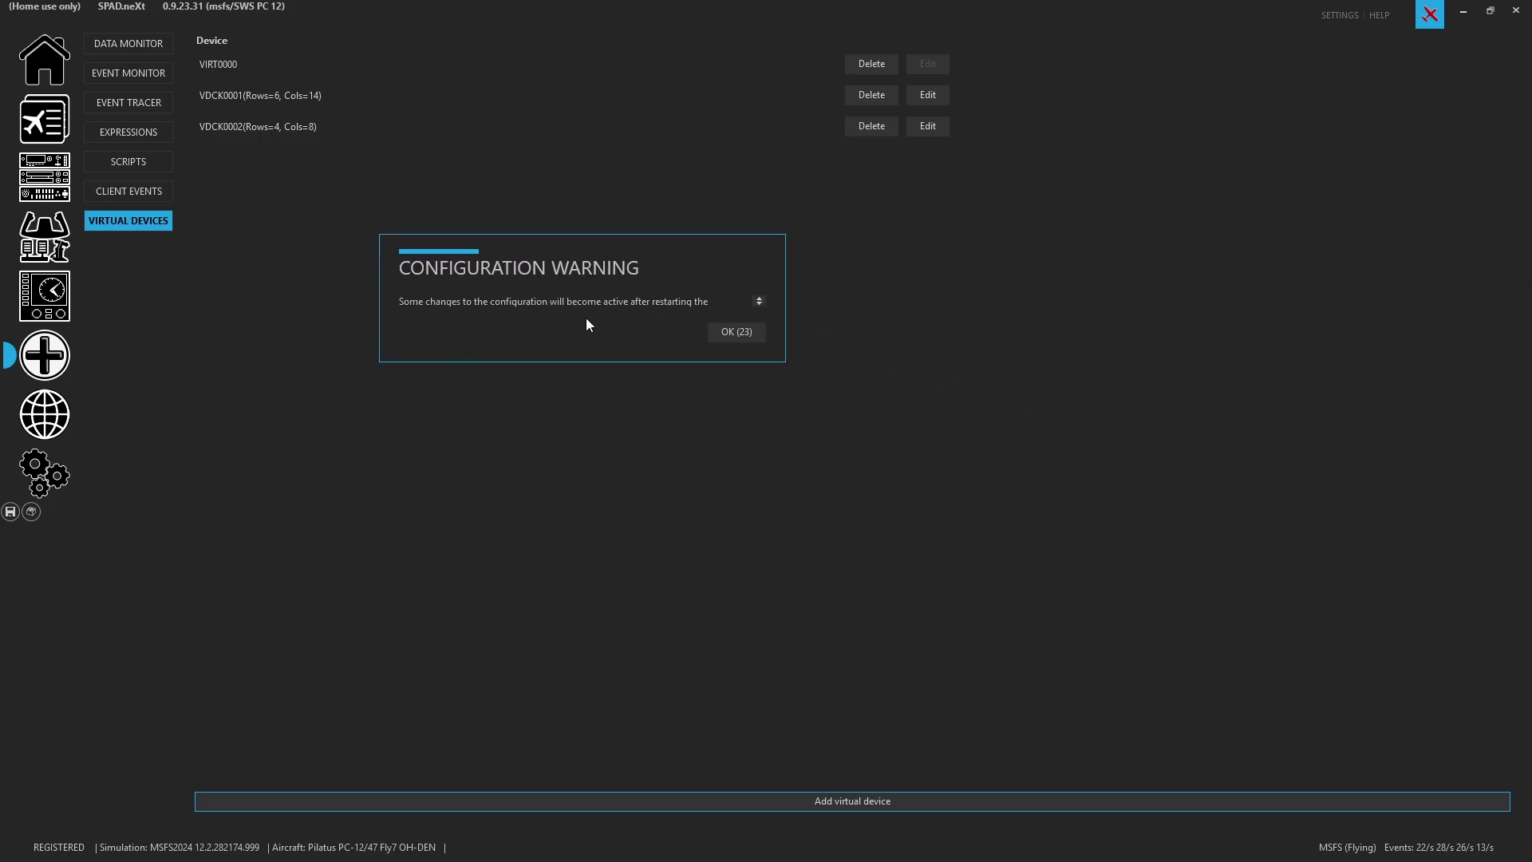
pyautogui.click(752, 336)
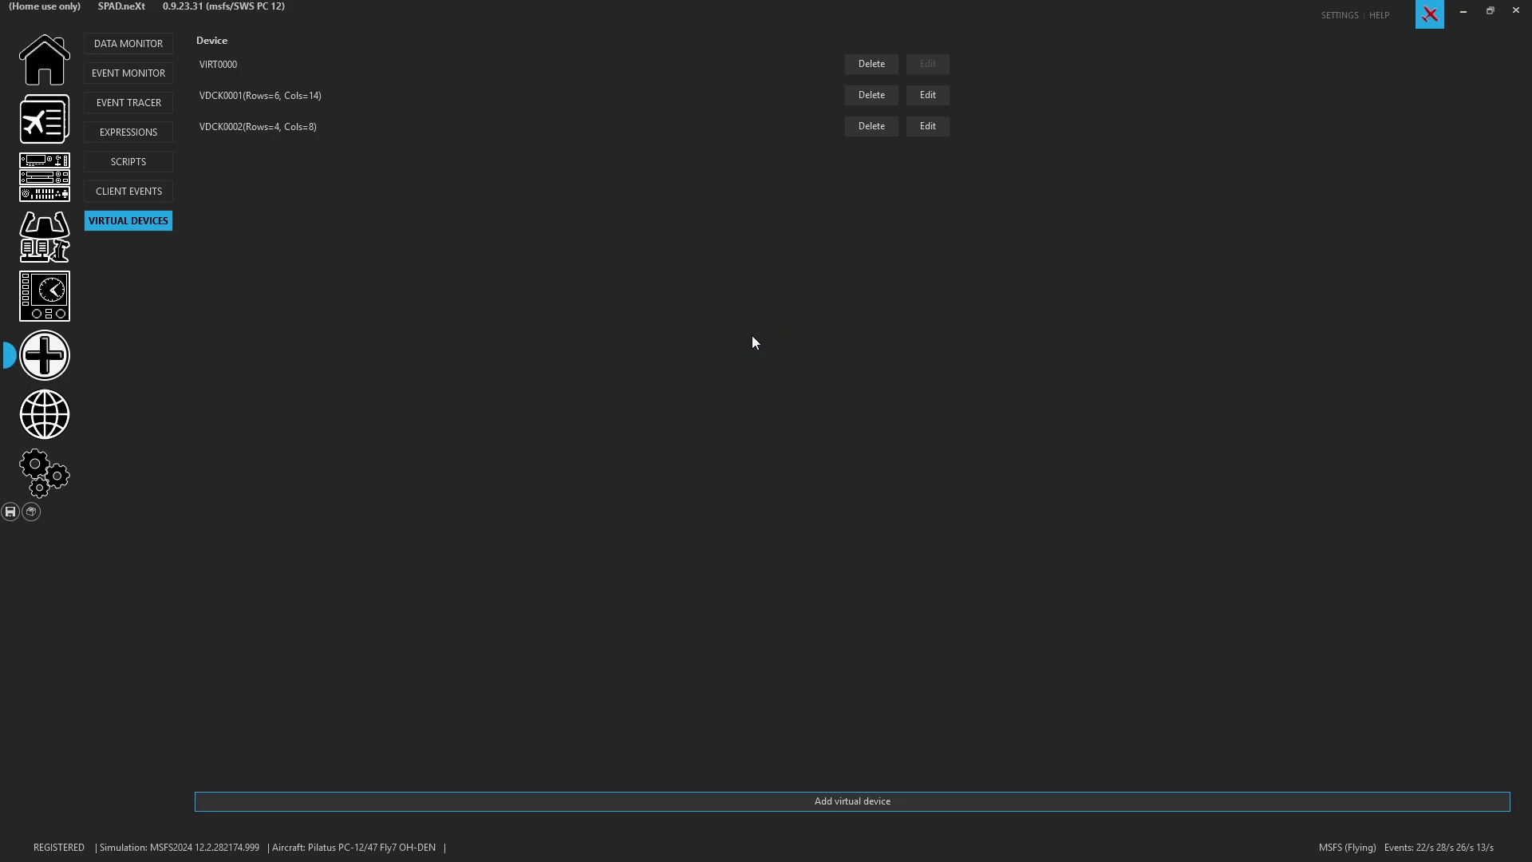
pyautogui.click(62, 193)
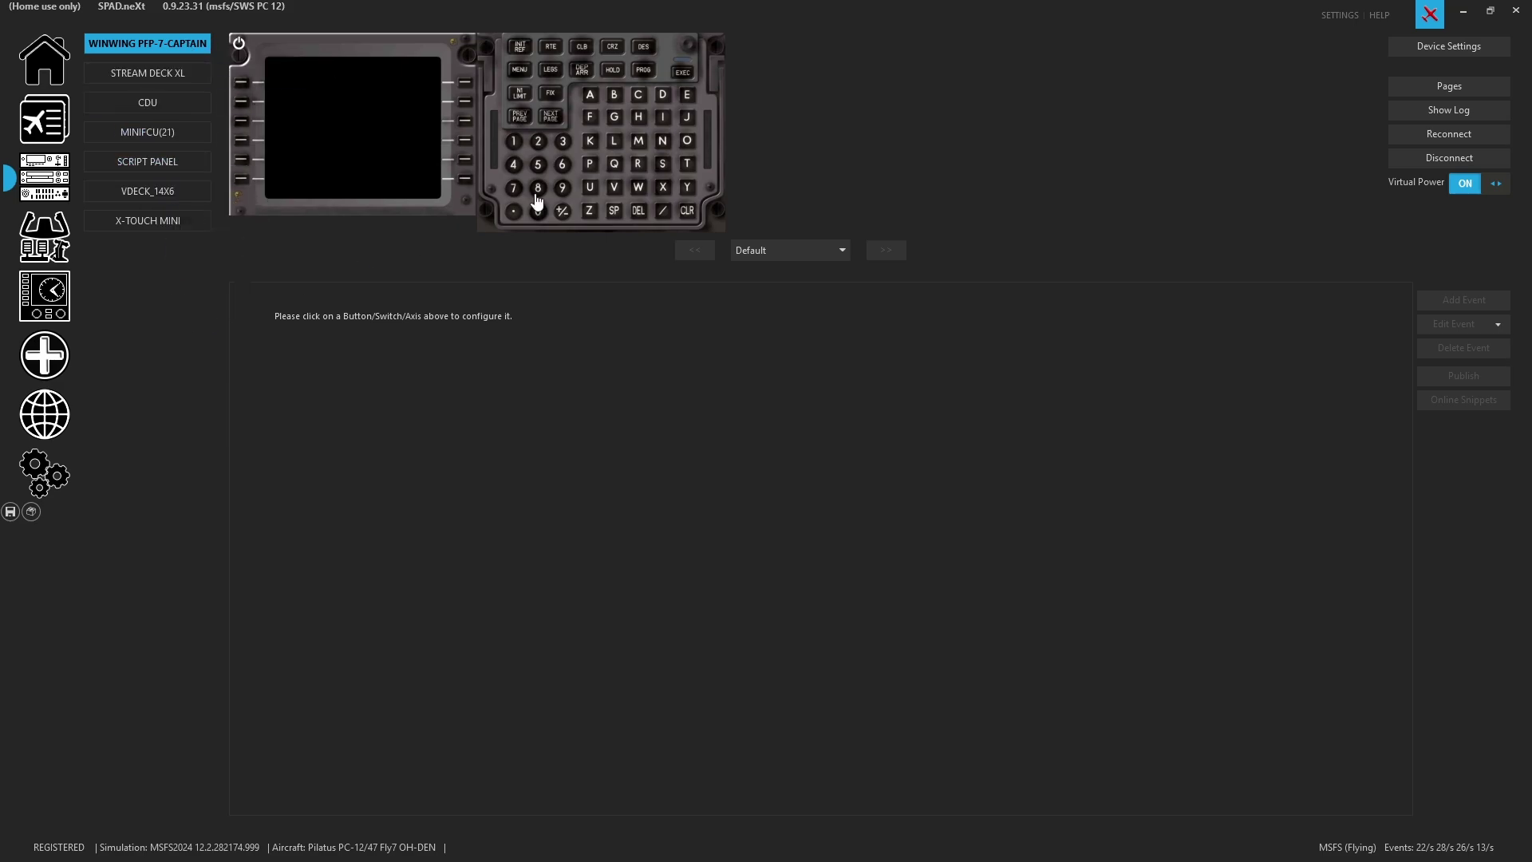
# Restart SPAD.neXt, select the new VDECK device in the device configuration and detach it into a browser view
pyautogui.click(1516, 11)
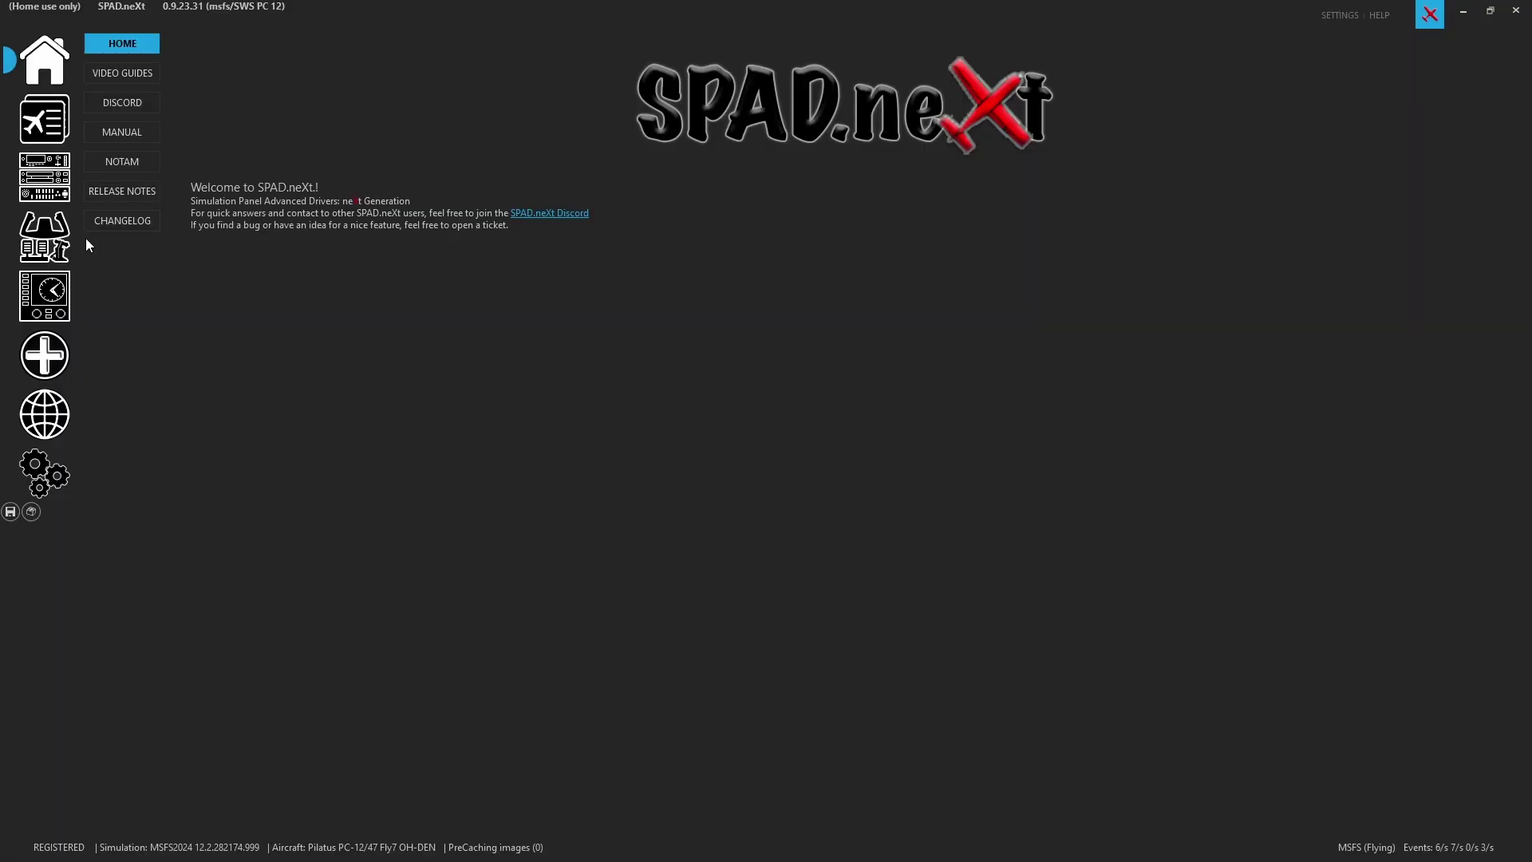
pyautogui.click(42, 178)
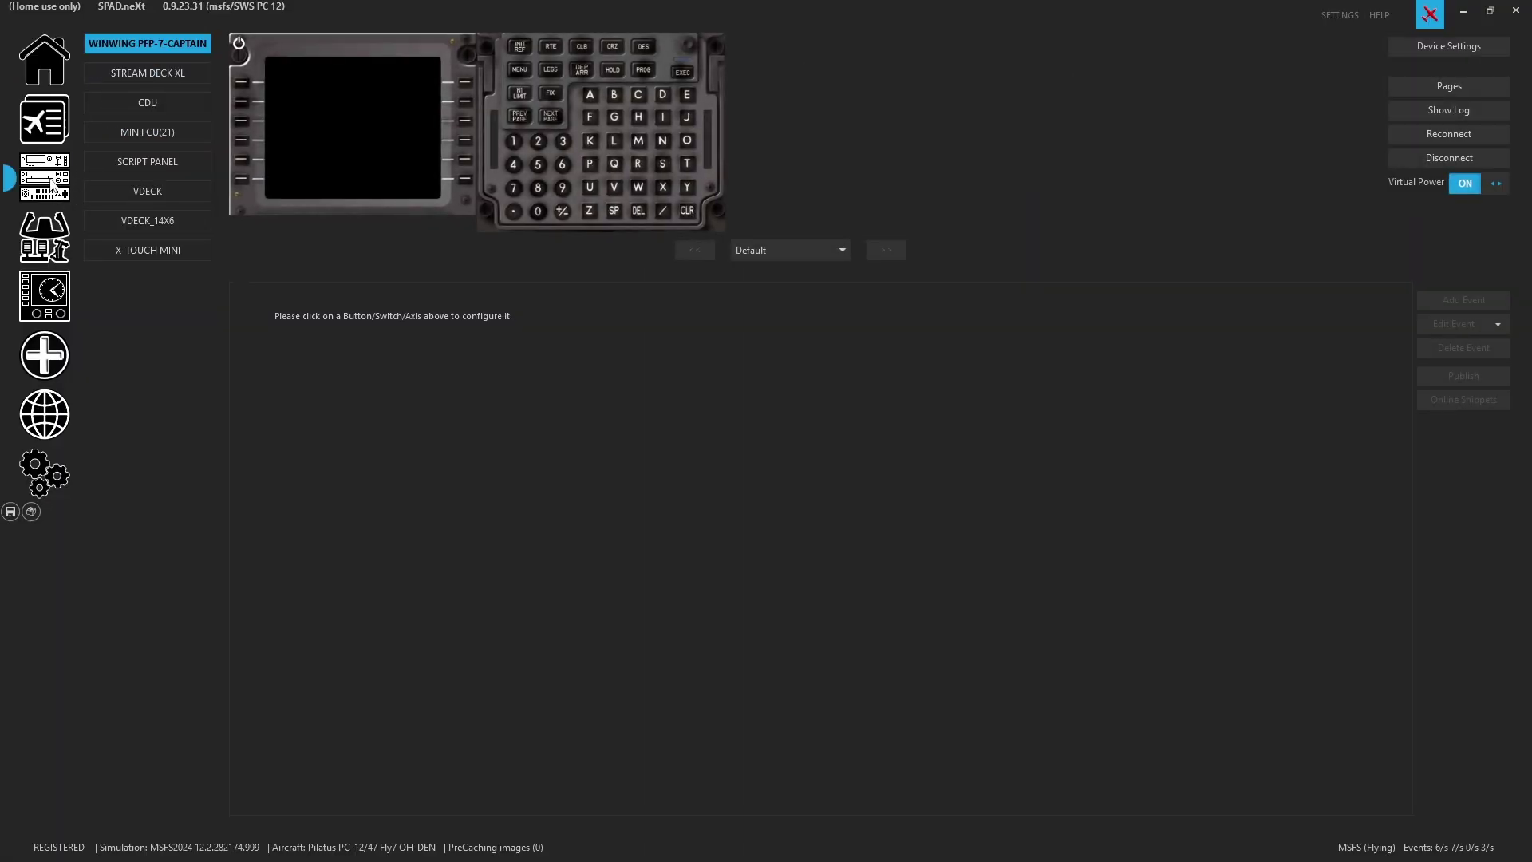
pyautogui.click(169, 204)
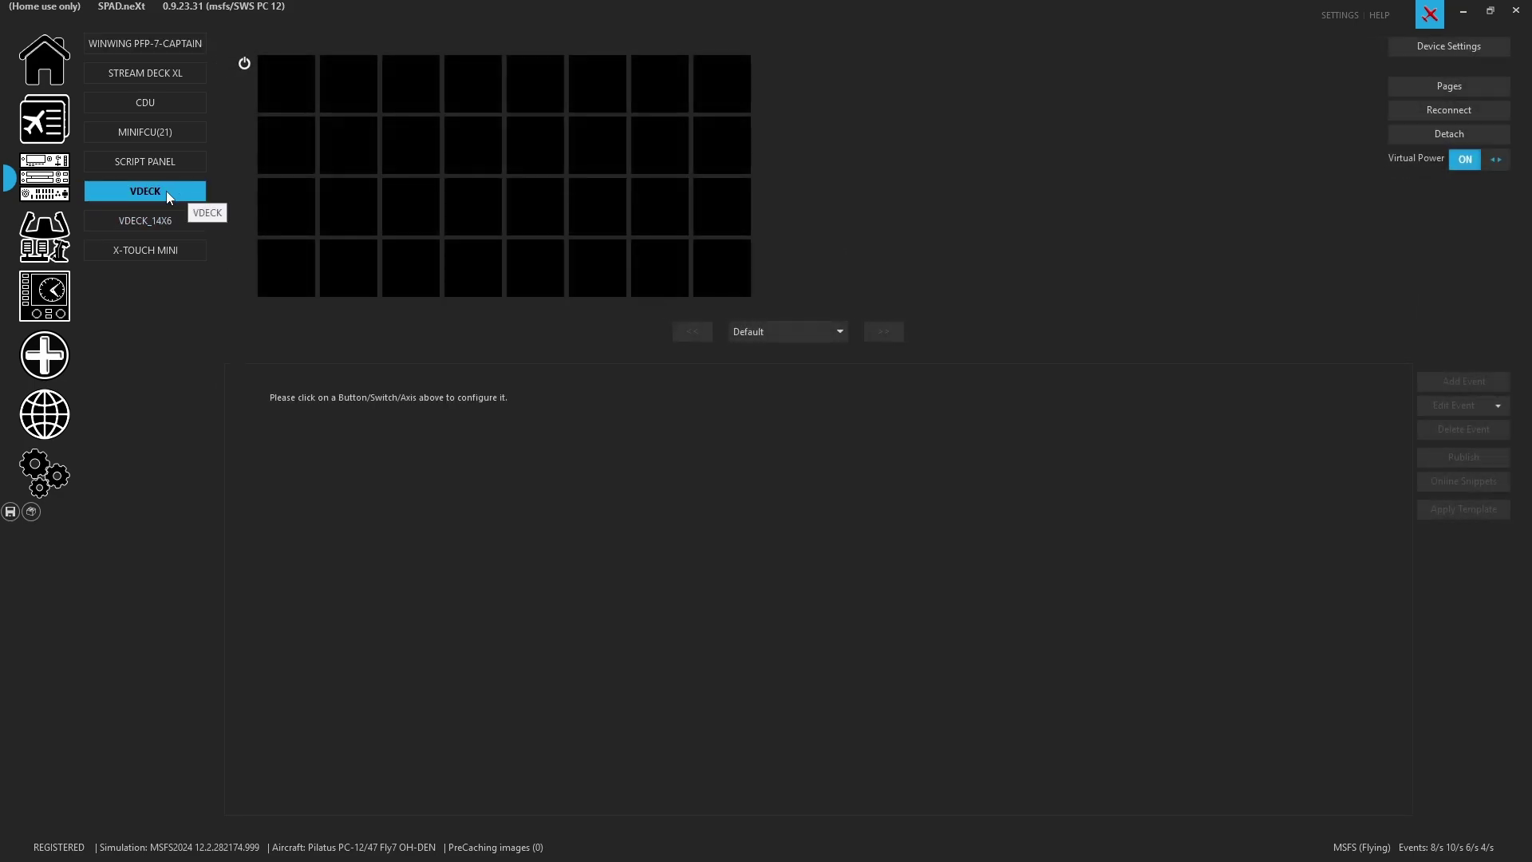
pyautogui.click(1449, 134)
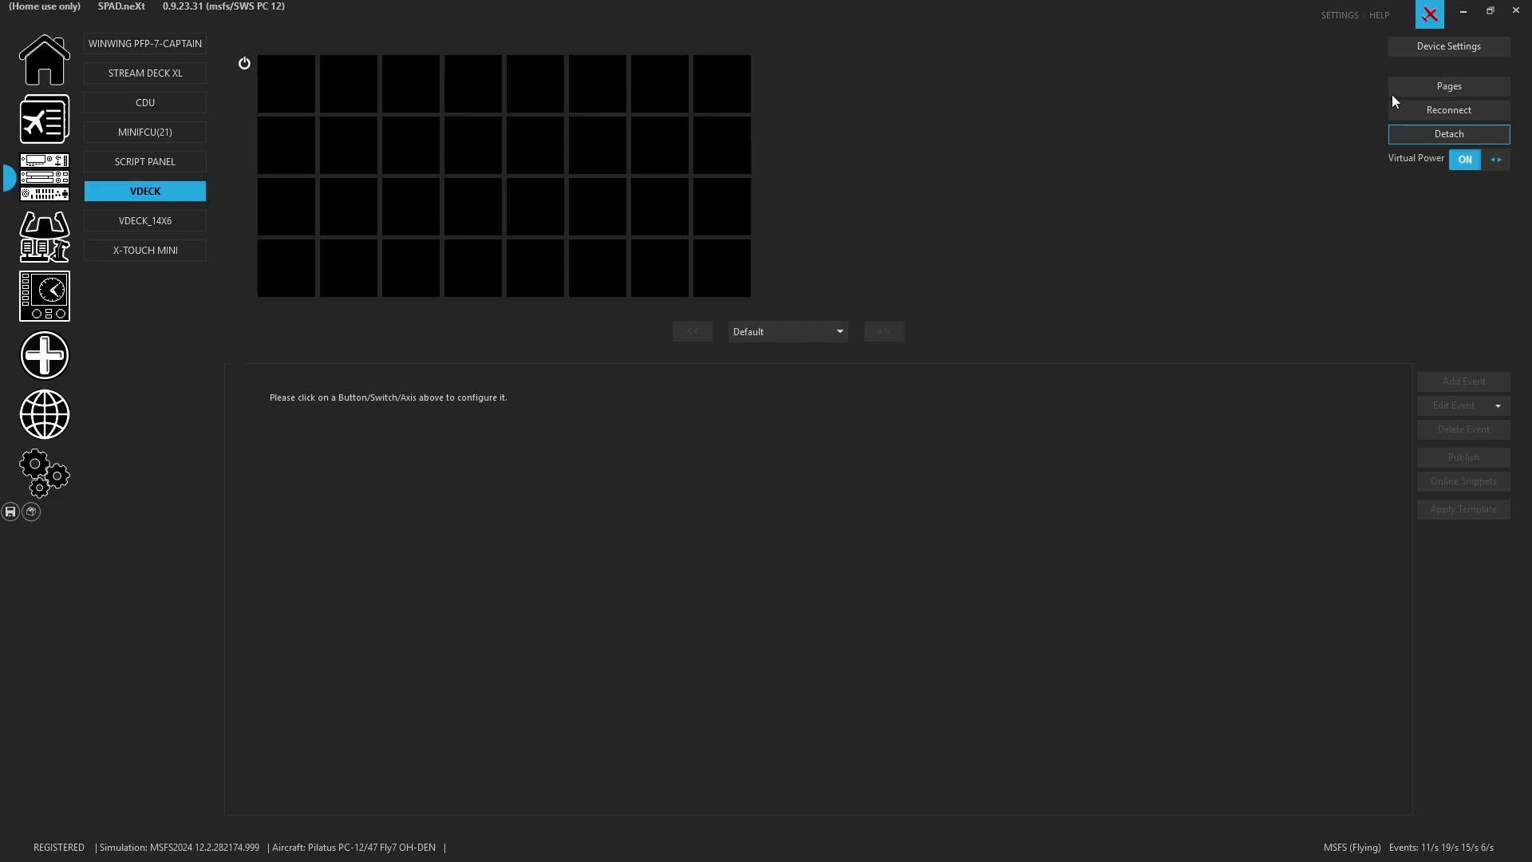
# Rename the VDECK device page to VDECK_8x4
pyautogui.click(1410, 49)
pyautogui.click(1371, 67)
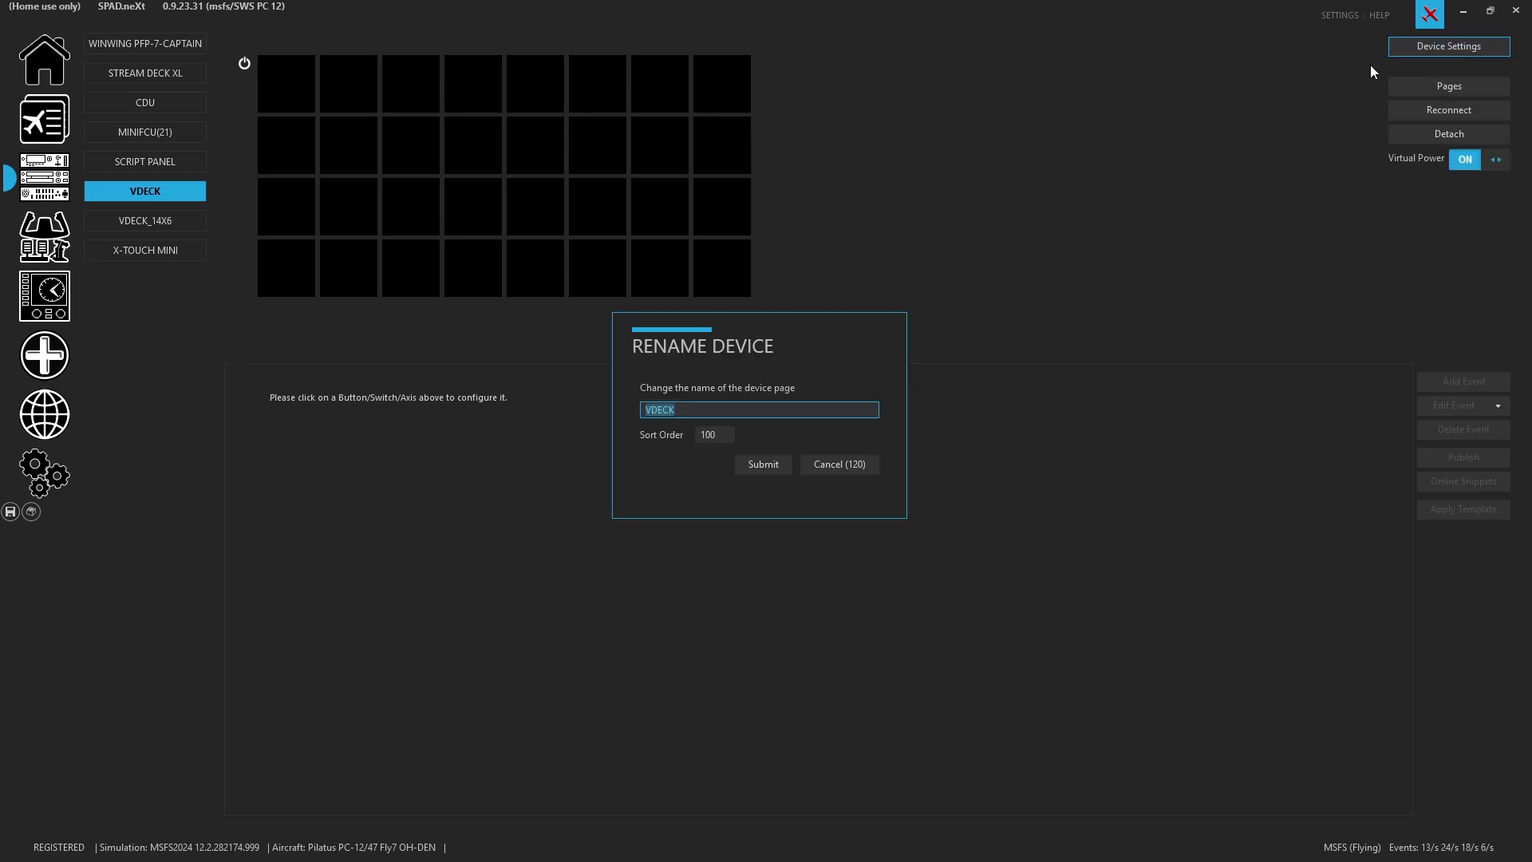
pyautogui.click(700, 405)
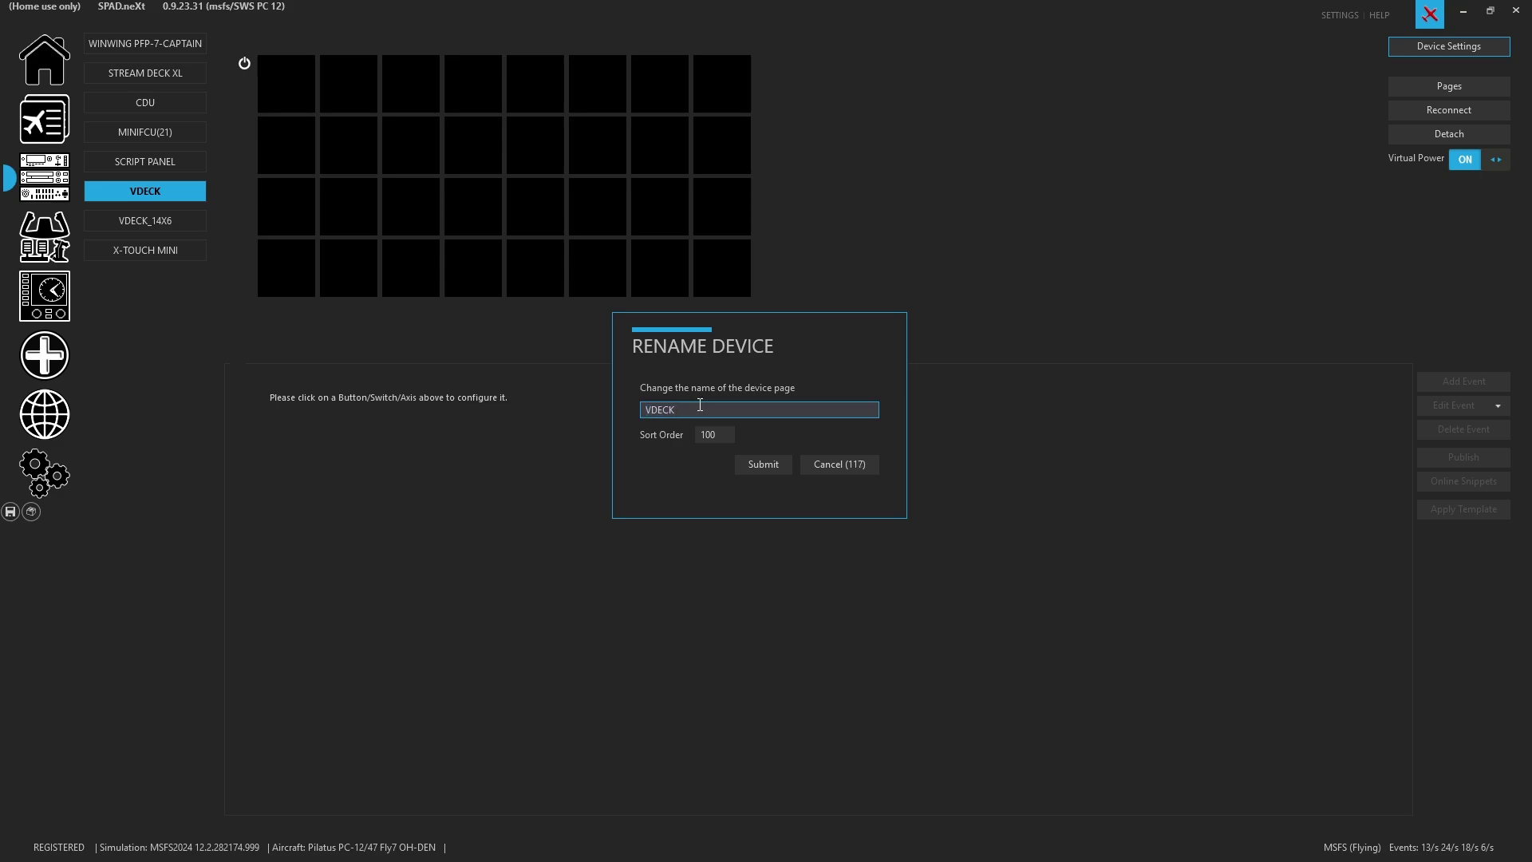
pyautogui.write('_8x4')
pyautogui.click(778, 467)
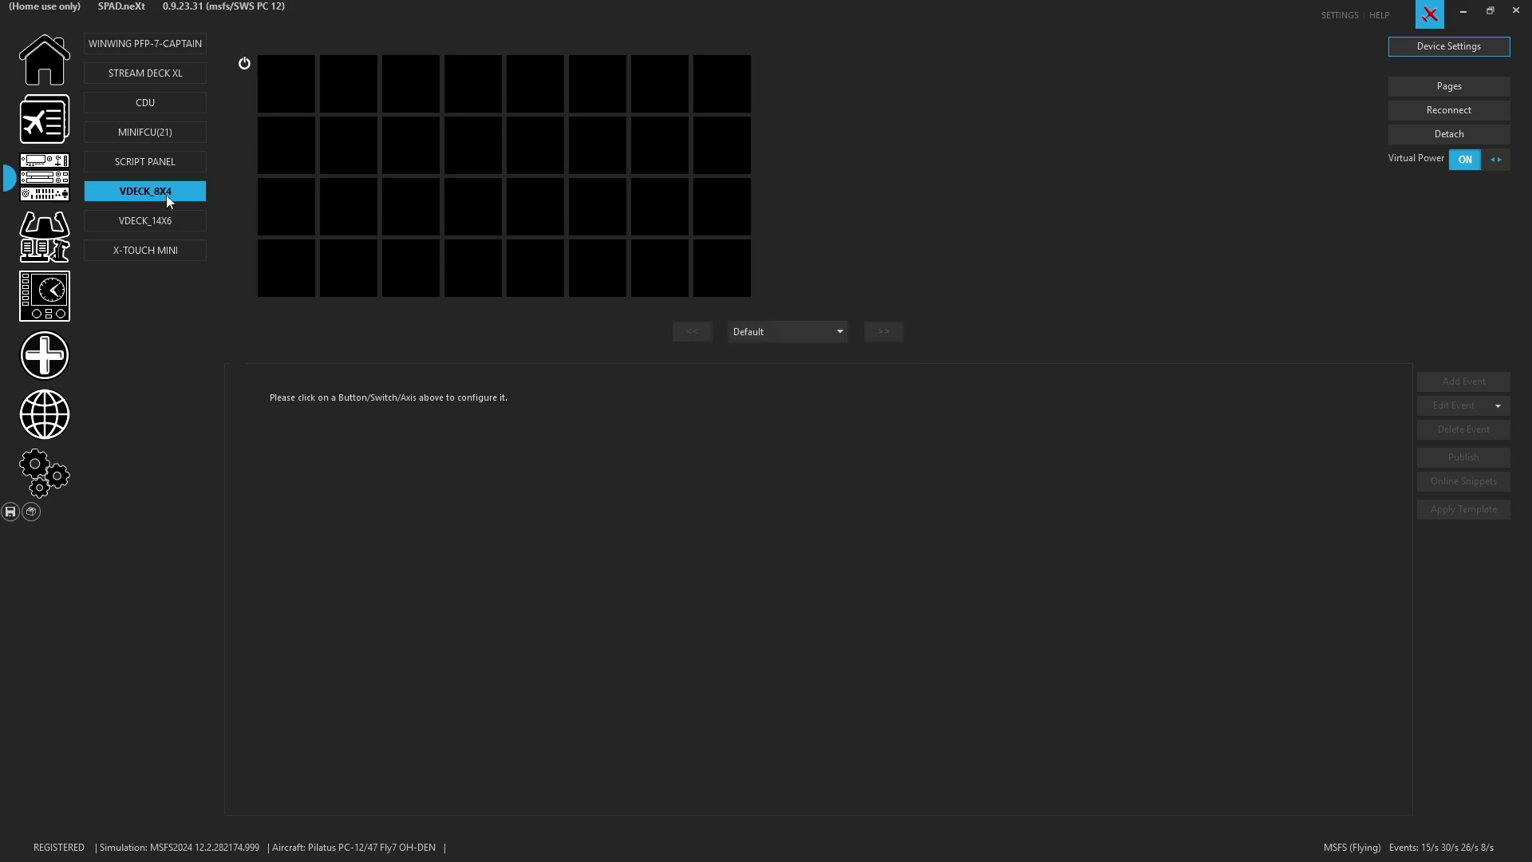
# Copy the complete device configuration of the Stream Deck XL
pyautogui.click(184, 74)
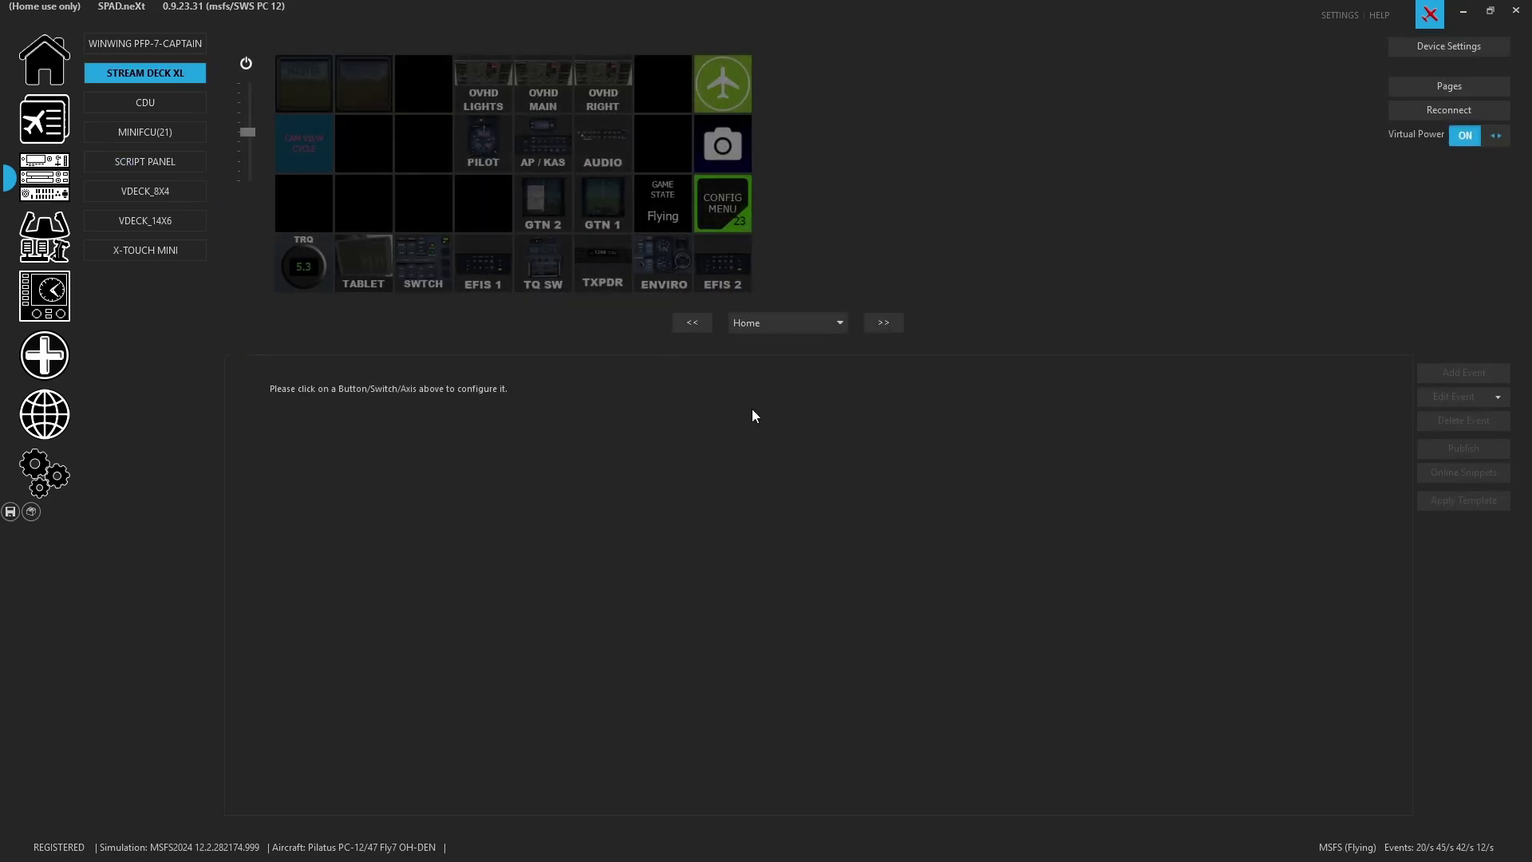
pyautogui.click(1498, 397)
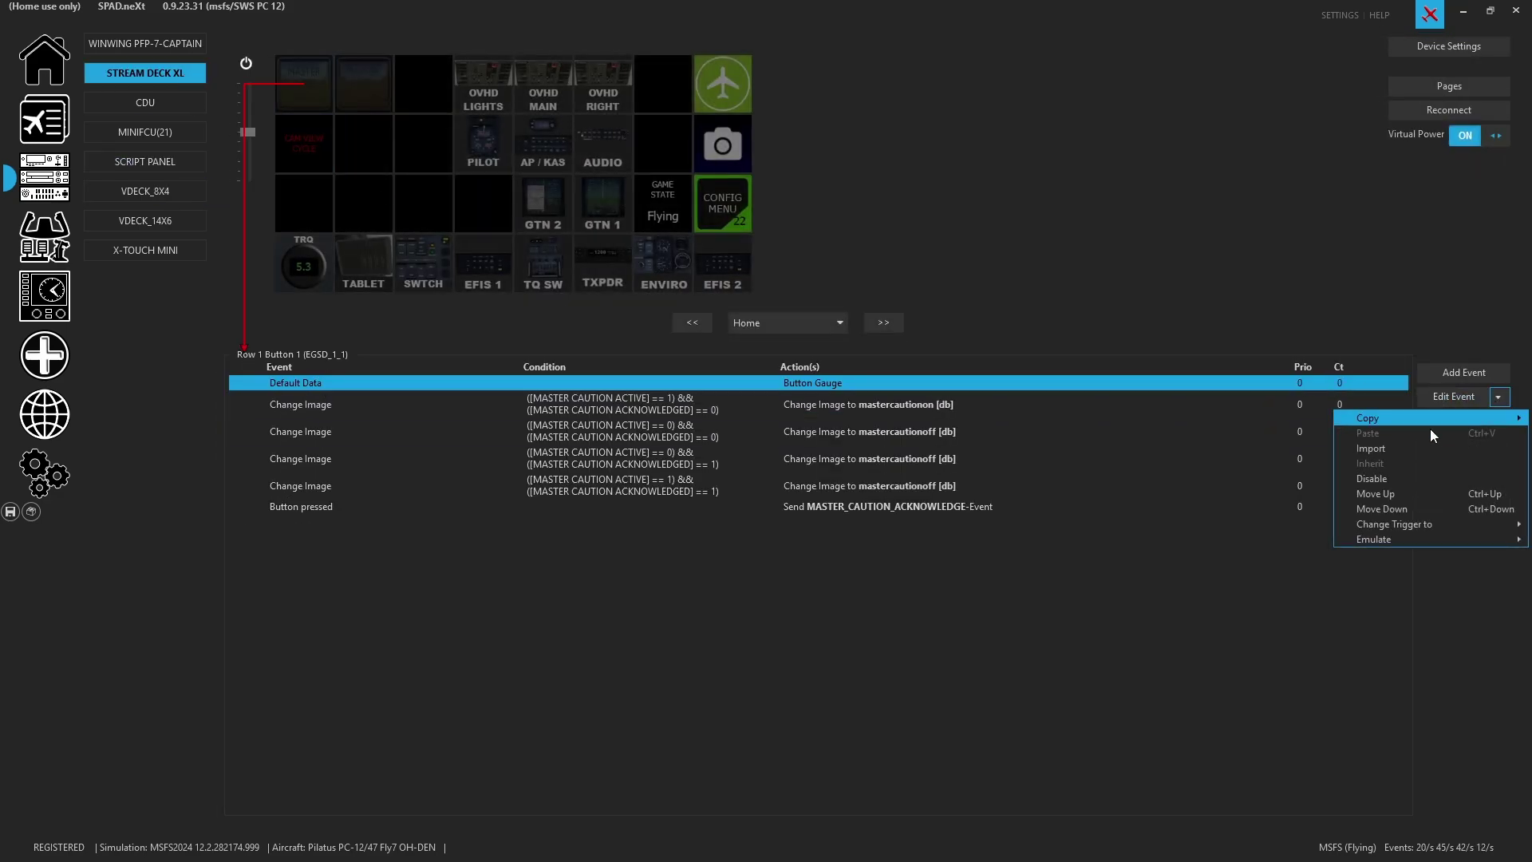
pyautogui.moveTo(1356, 415)
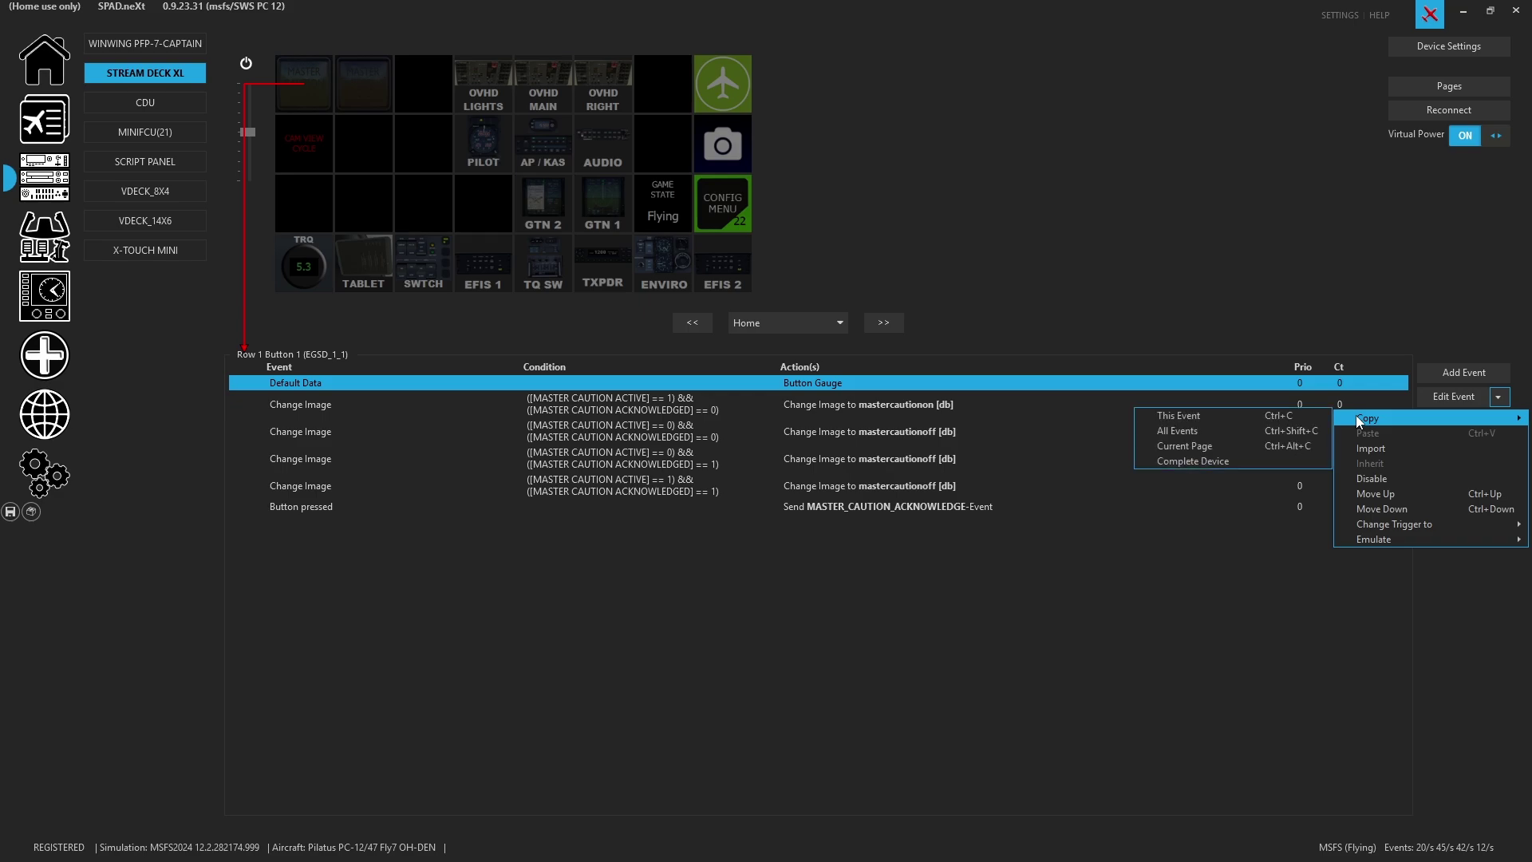
pyautogui.click(1197, 461)
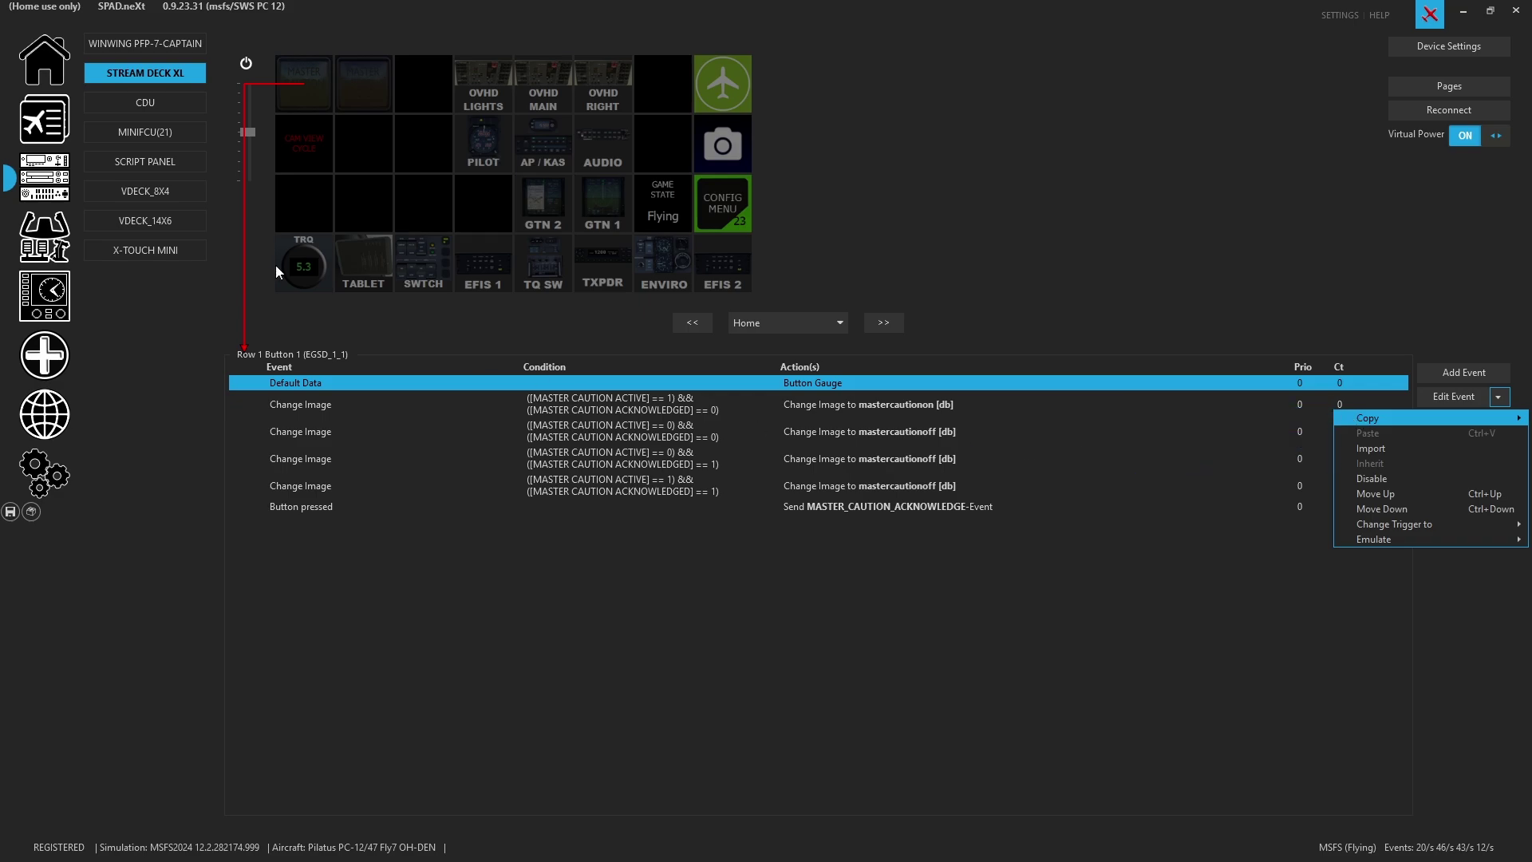
# Paste the copied configuration onto the VDECK_8X4 device, replacing all of its defined events and pages
pyautogui.click(184, 103)
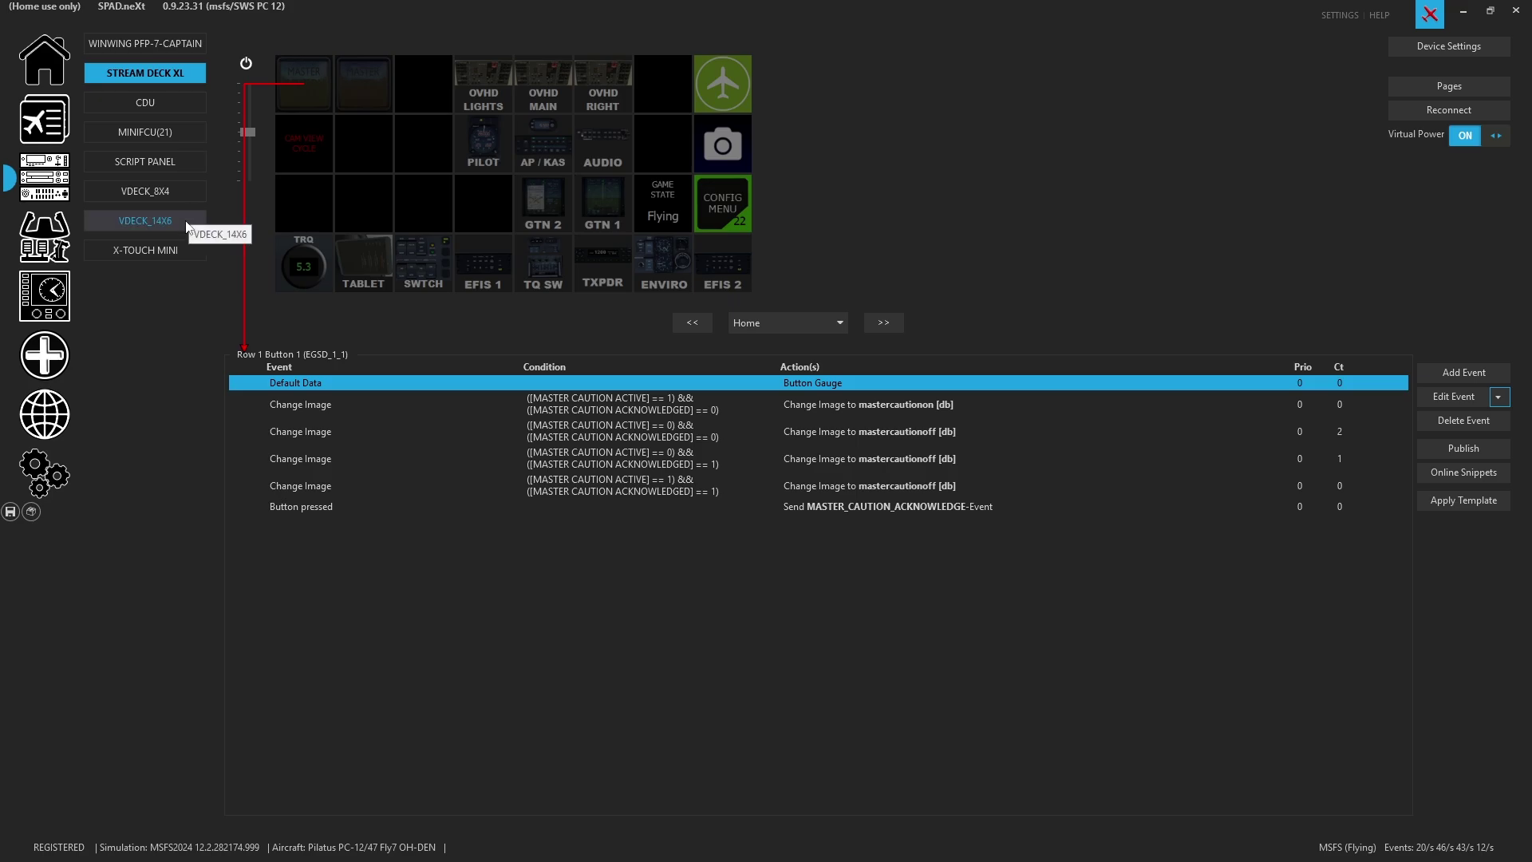
pyautogui.click(180, 196)
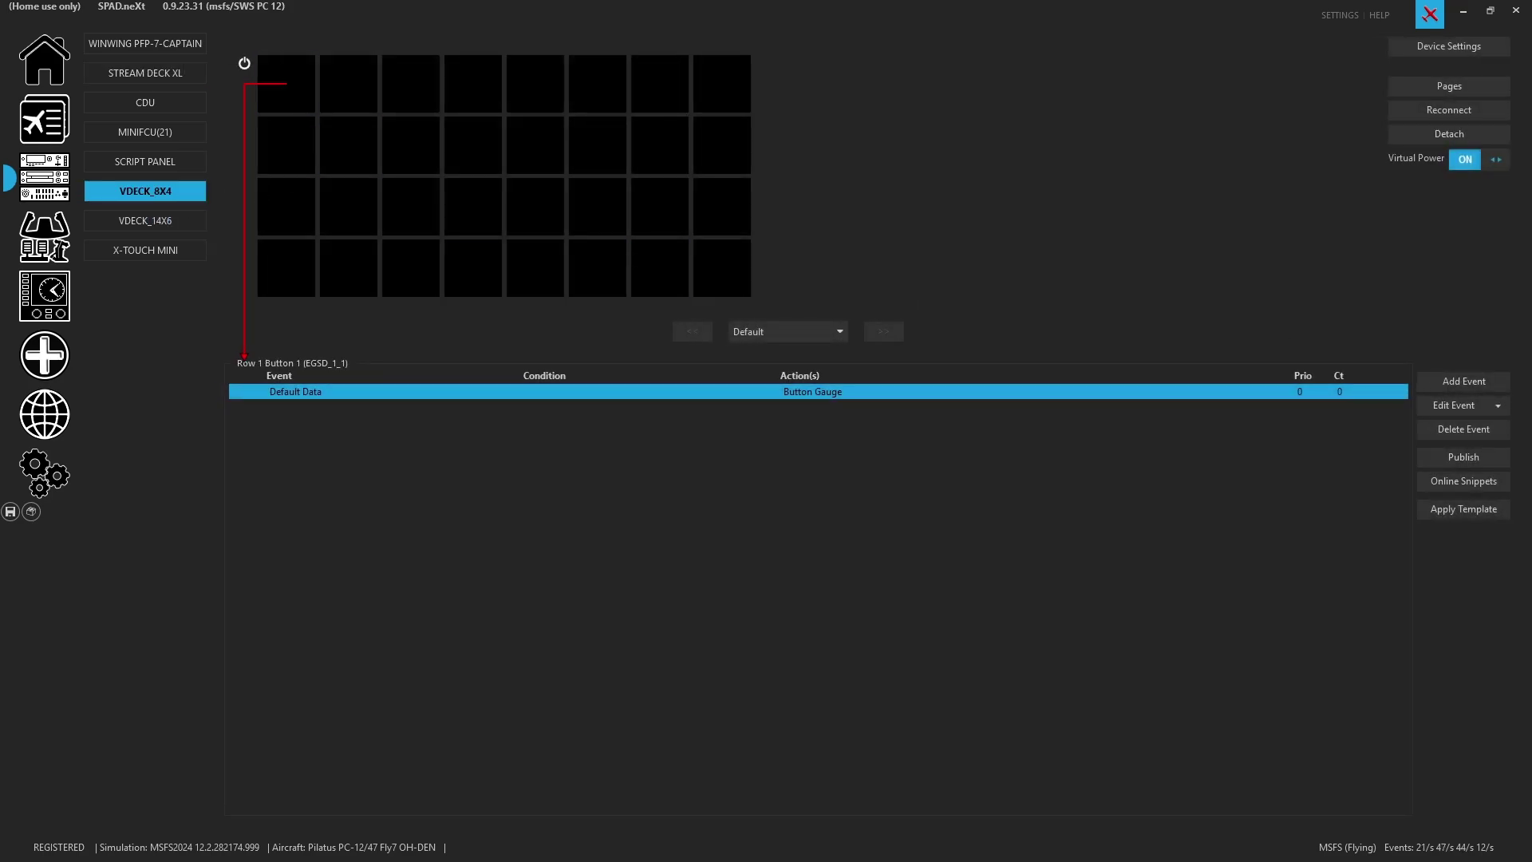
pyautogui.click(1497, 406)
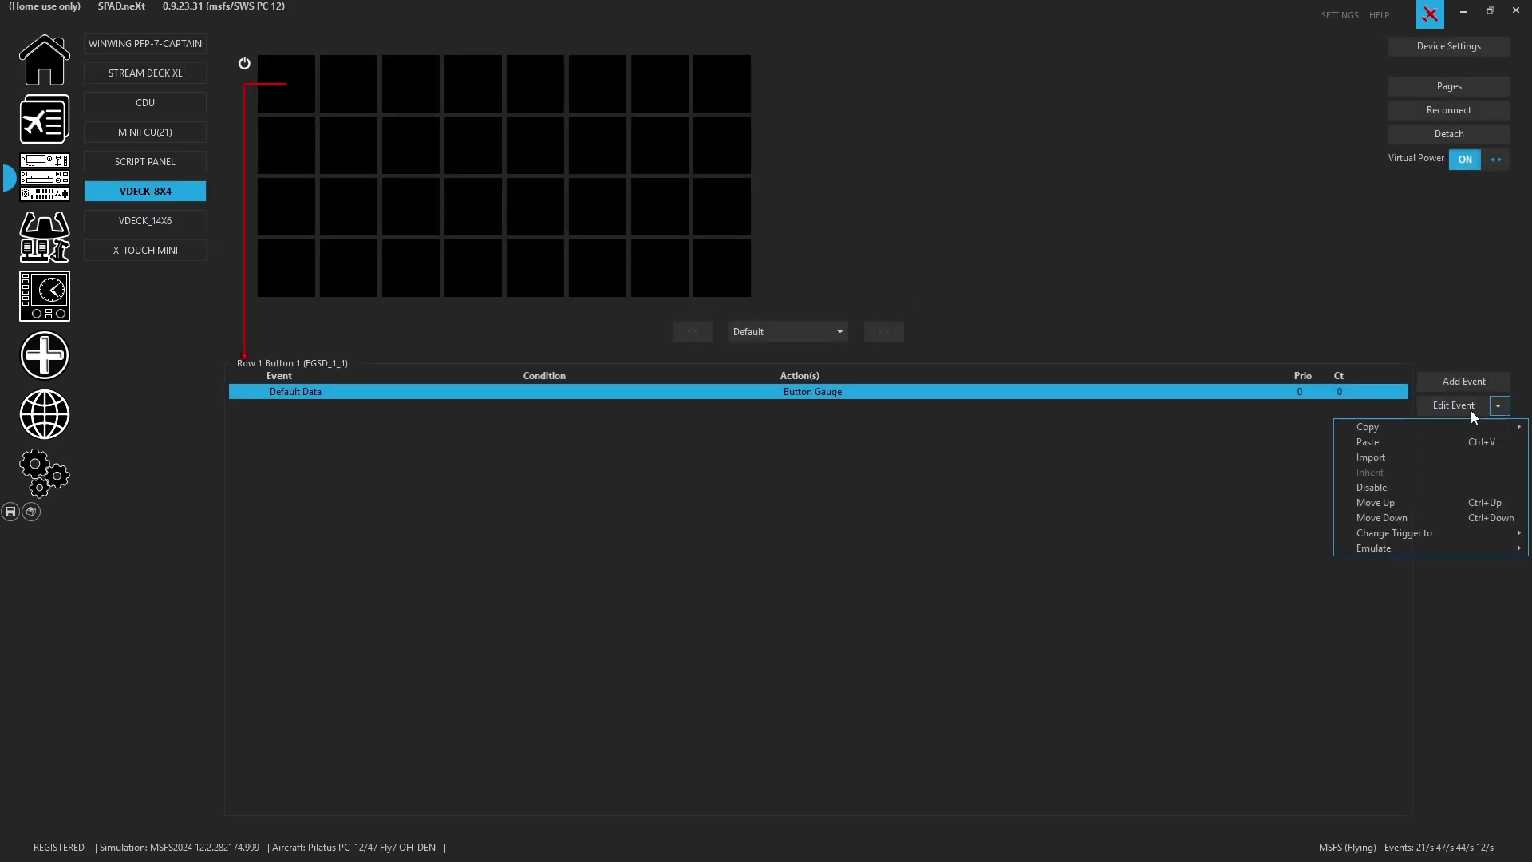
pyautogui.click(1374, 446)
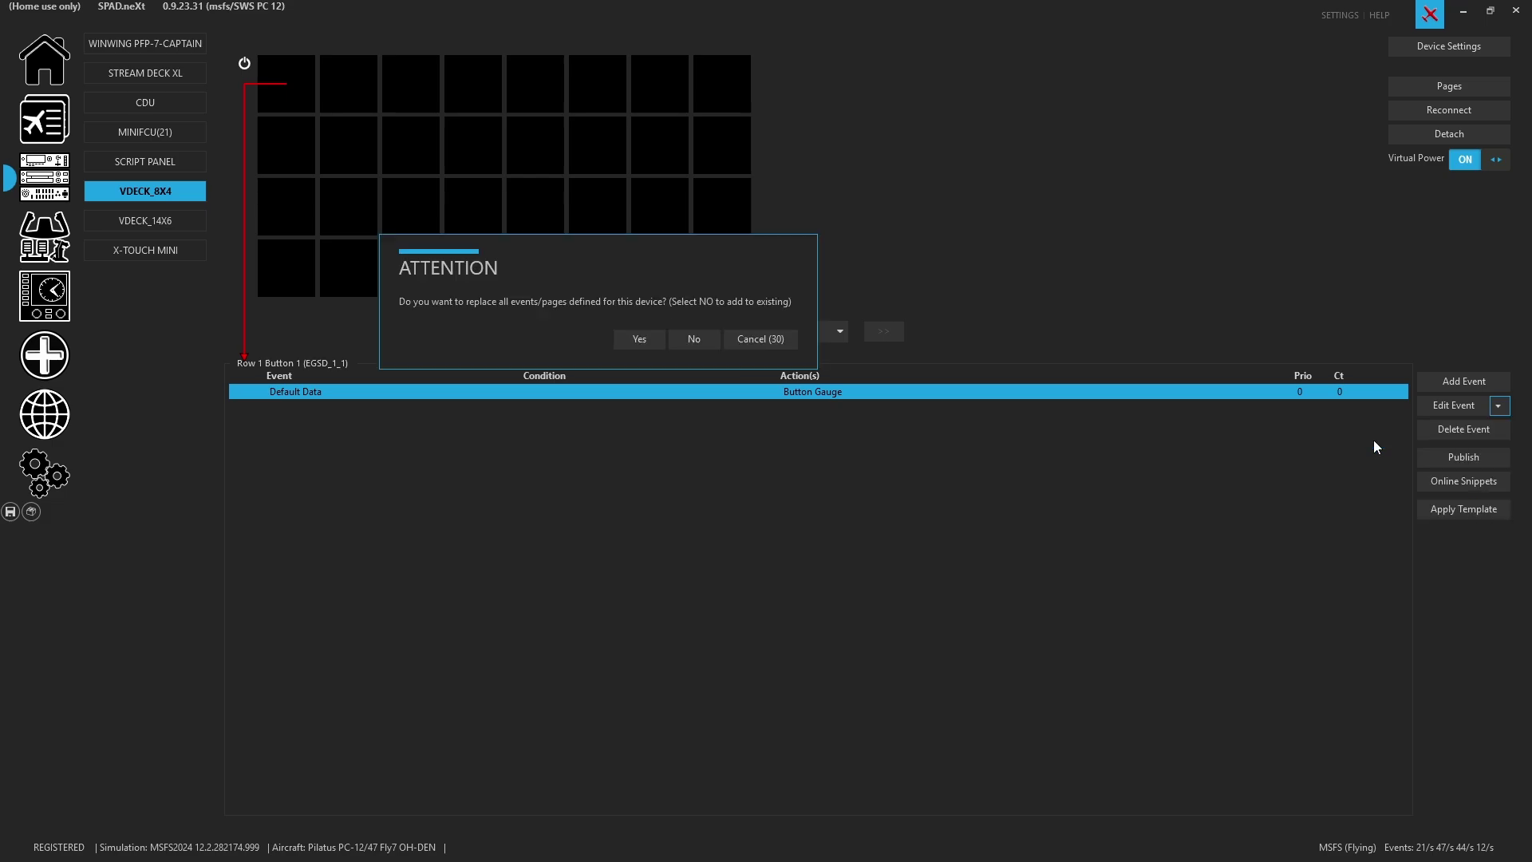
pyautogui.click(641, 339)
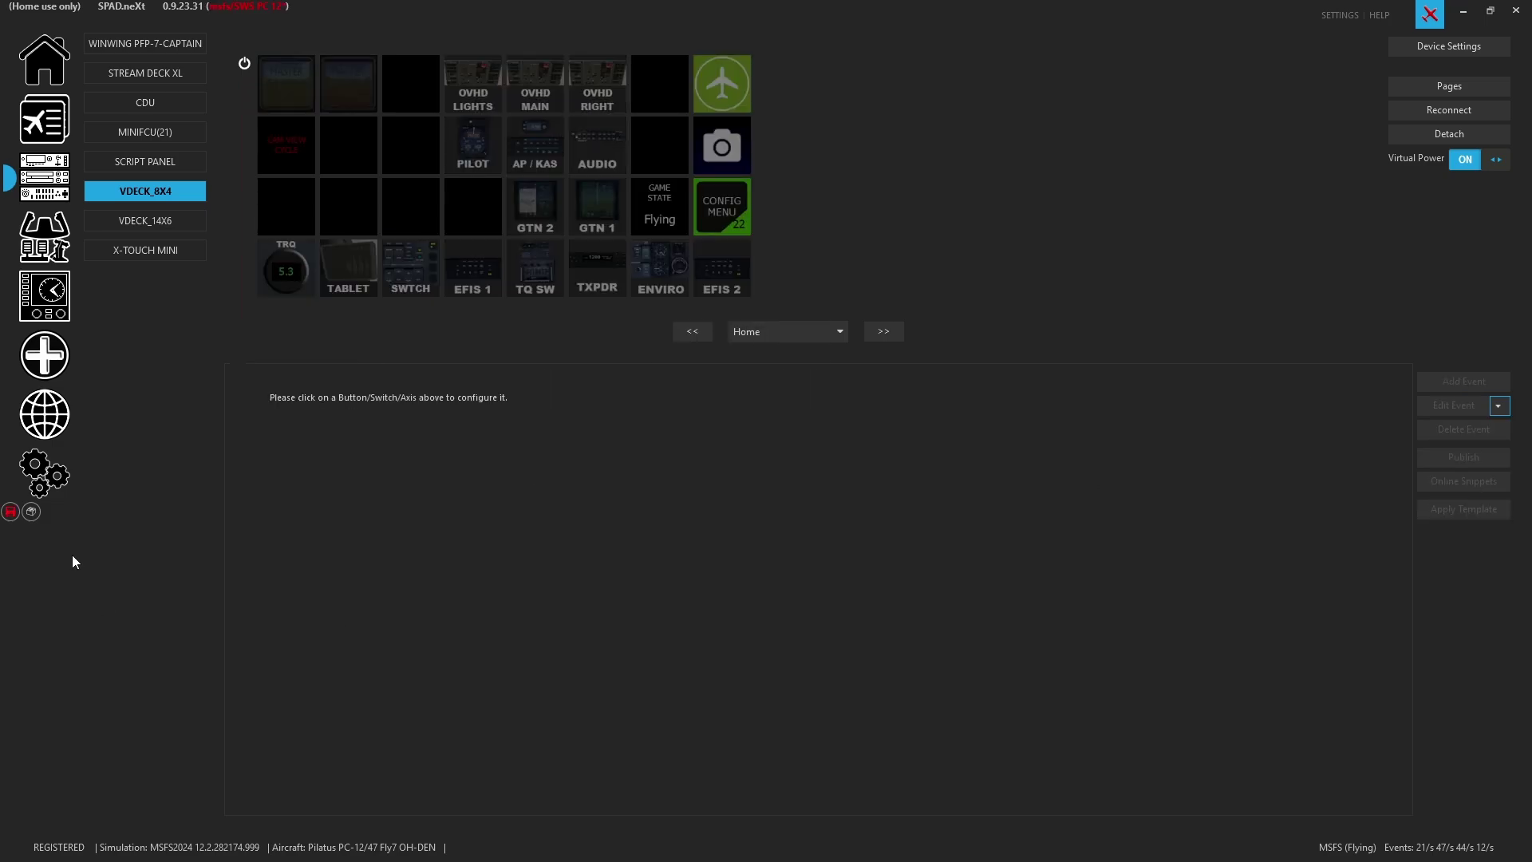
# Detach both the VDECK_8X4 and VDECK_14X6 devices into their own browser views
pyautogui.click(1436, 133)
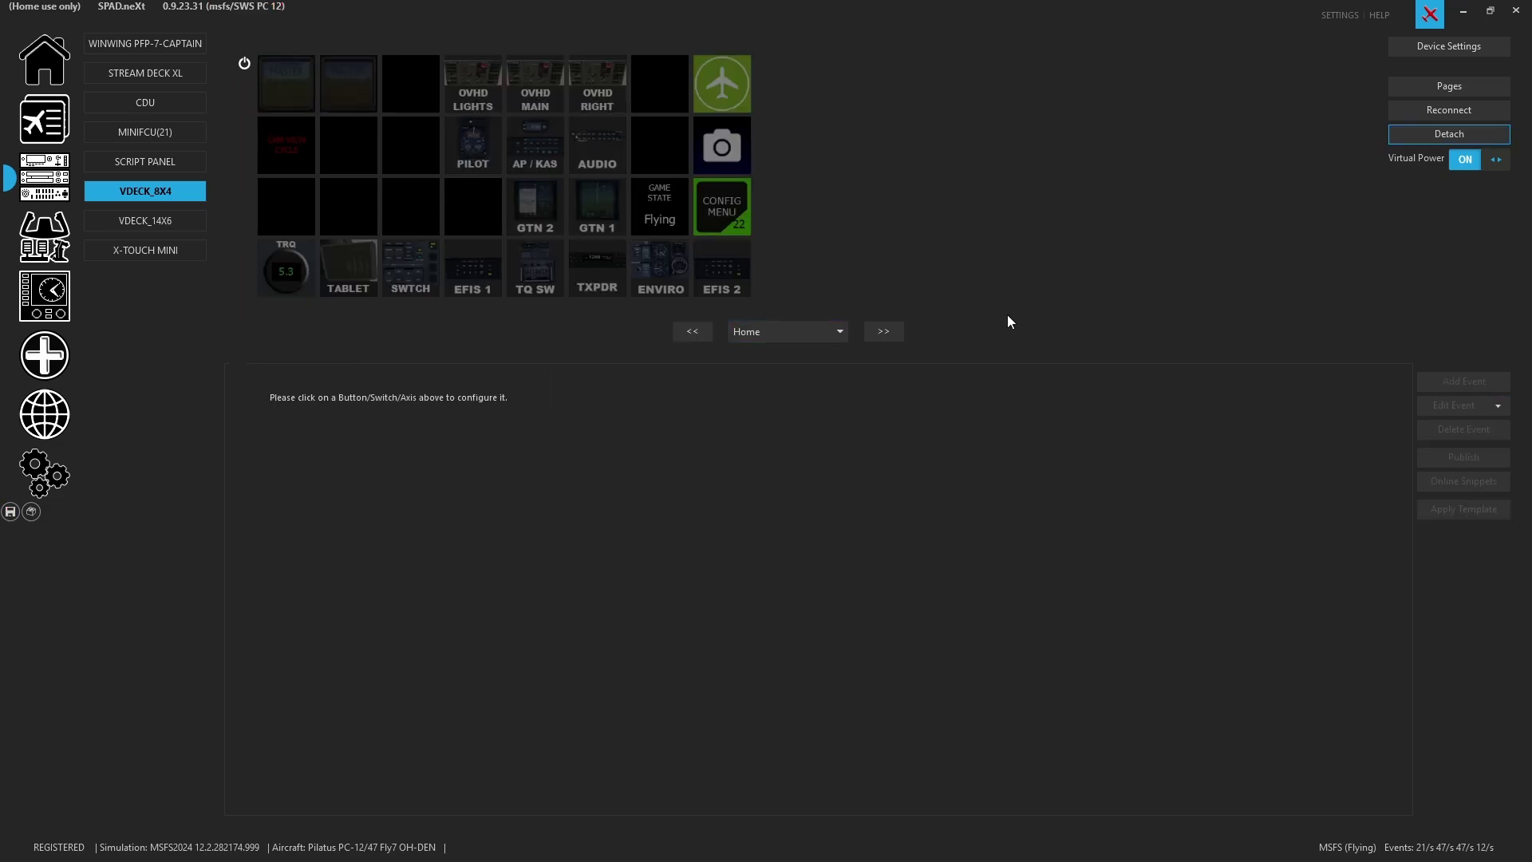
pyautogui.hotkey('alt', 'Tab')
pyautogui.click(189, 228)
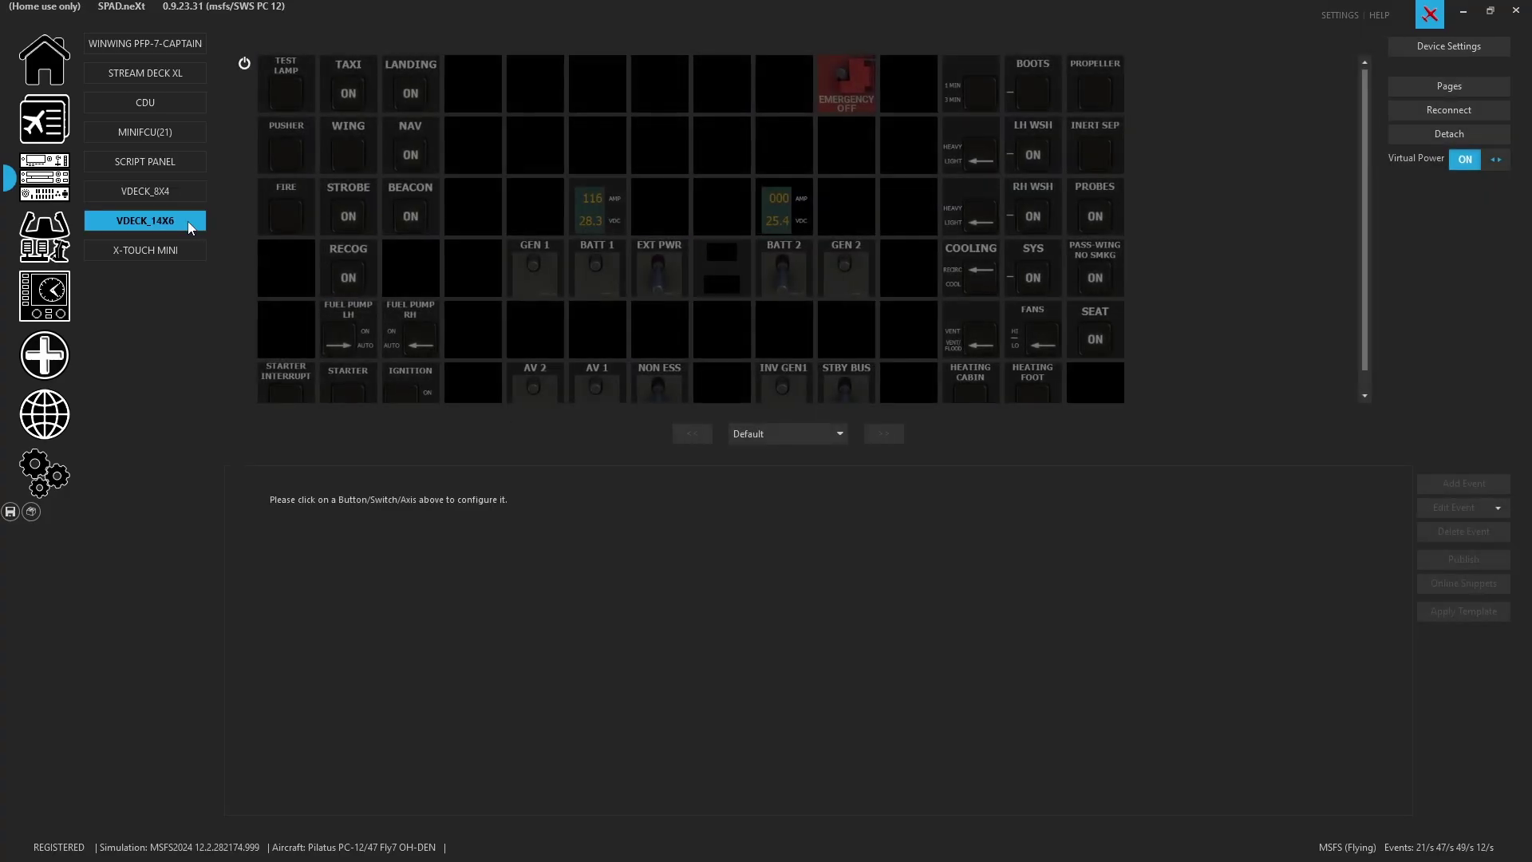
pyautogui.click(1444, 132)
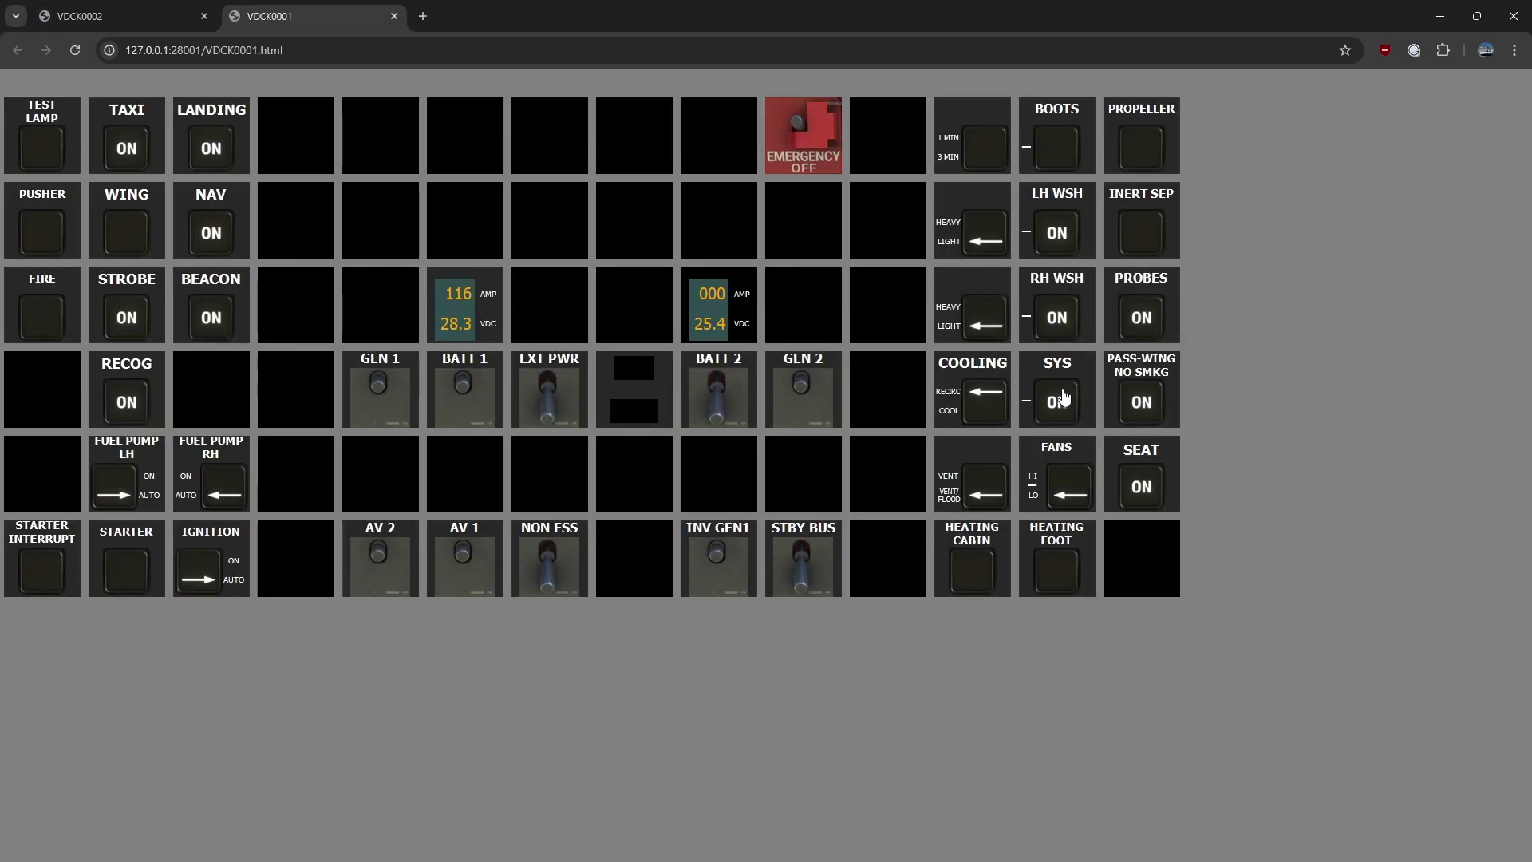
# Compare the two virtual decks in the browser by alternating between VDCK0002 and VDCK0001, ending on VDCK0002
pyautogui.click(129, 16)
pyautogui.click(256, 24)
pyautogui.click(140, 18)
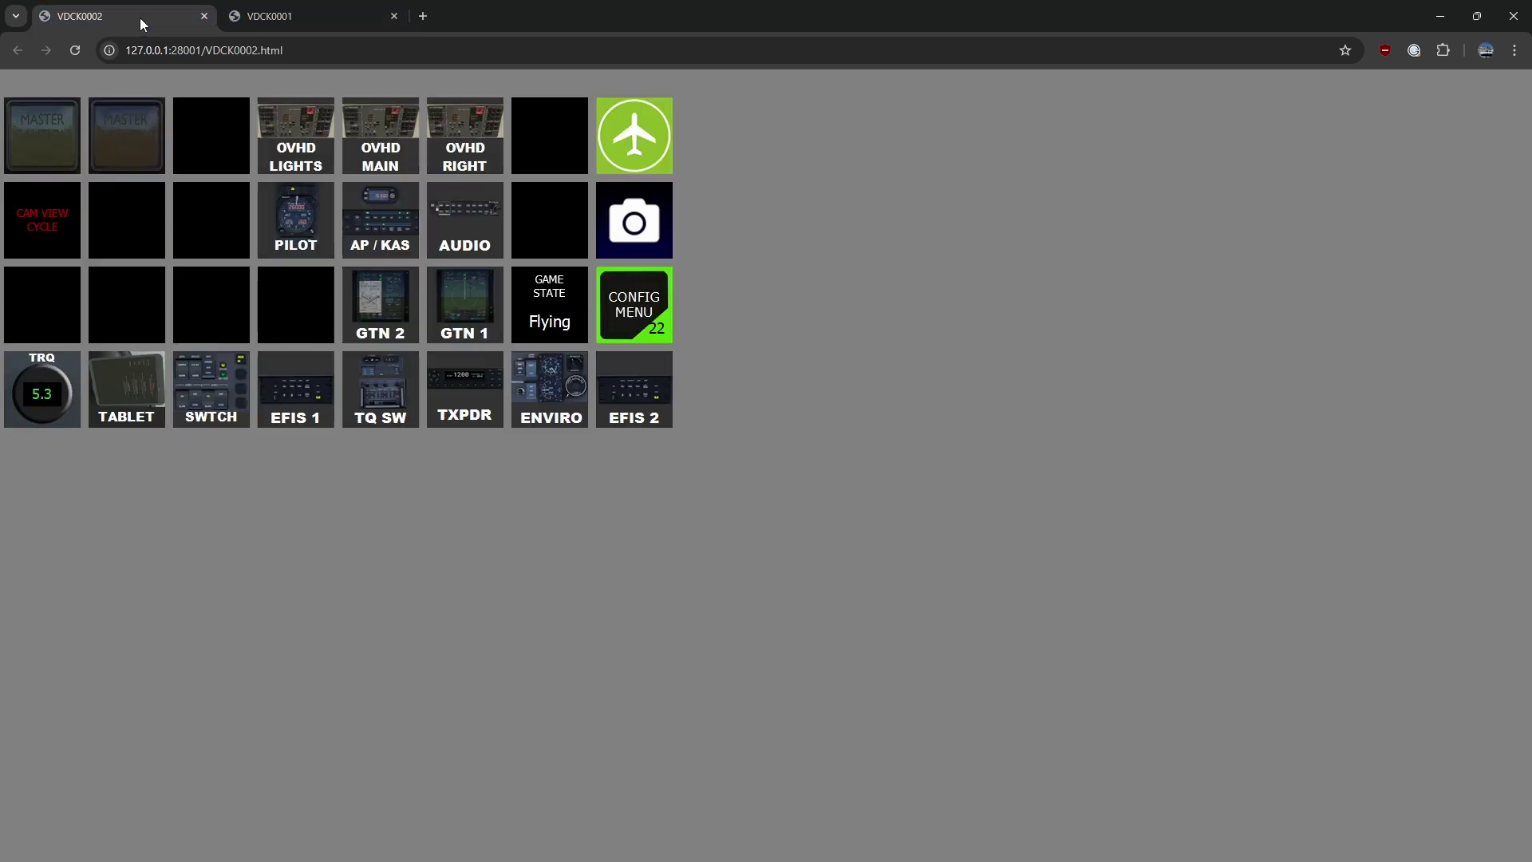
pyautogui.click(263, 18)
pyautogui.keyDown('ctrl'); pyautogui.click(159, 25); pyautogui.keyUp('ctrl')
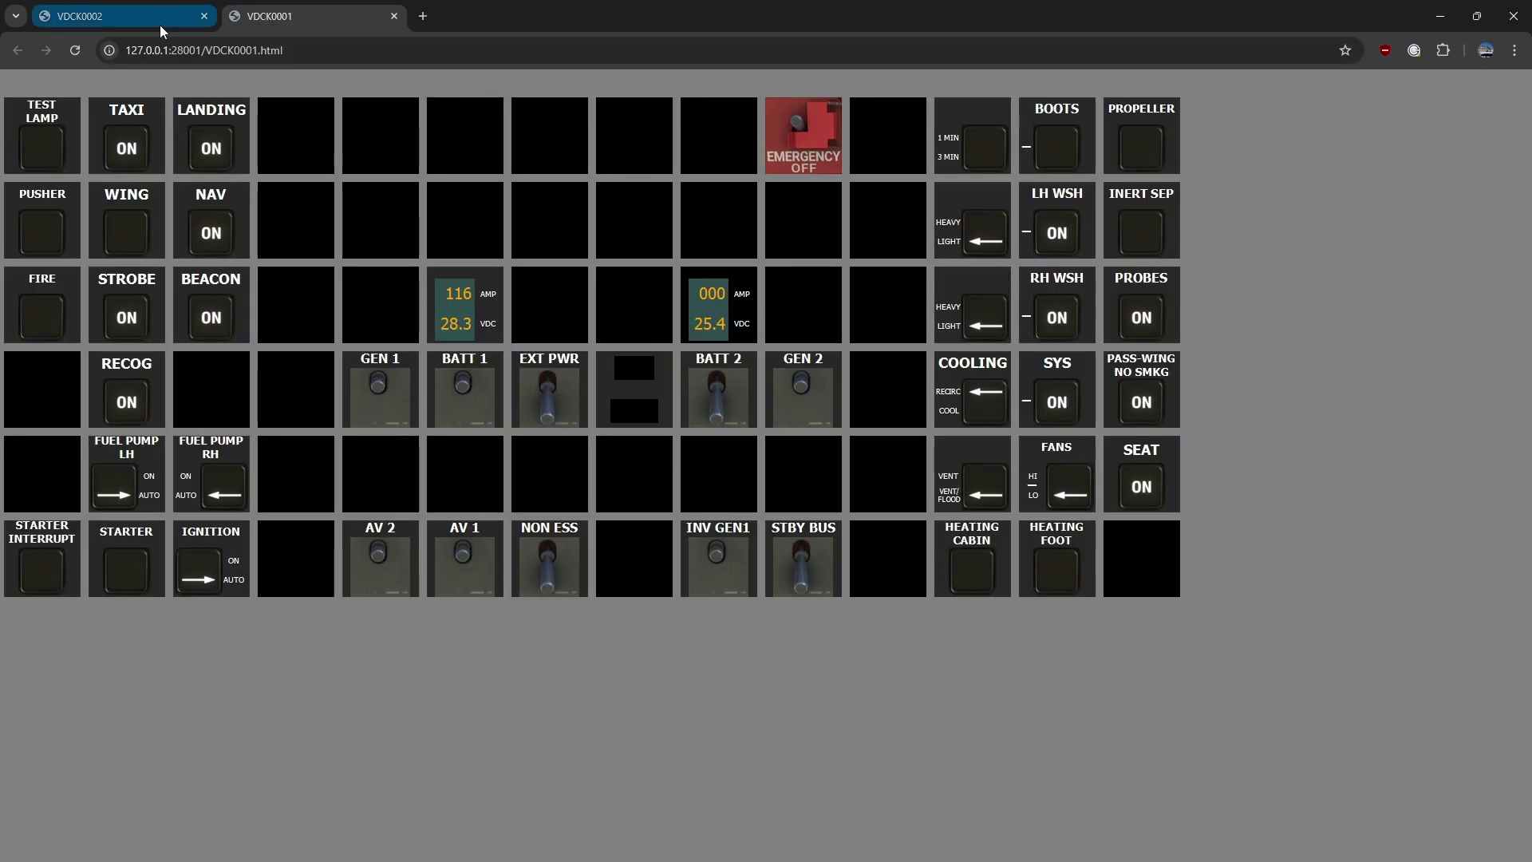
pyautogui.click(160, 26)
pyautogui.keyDown('ctrl'); pyautogui.click(298, 23); pyautogui.keyUp('ctrl')
pyautogui.click(310, 26)
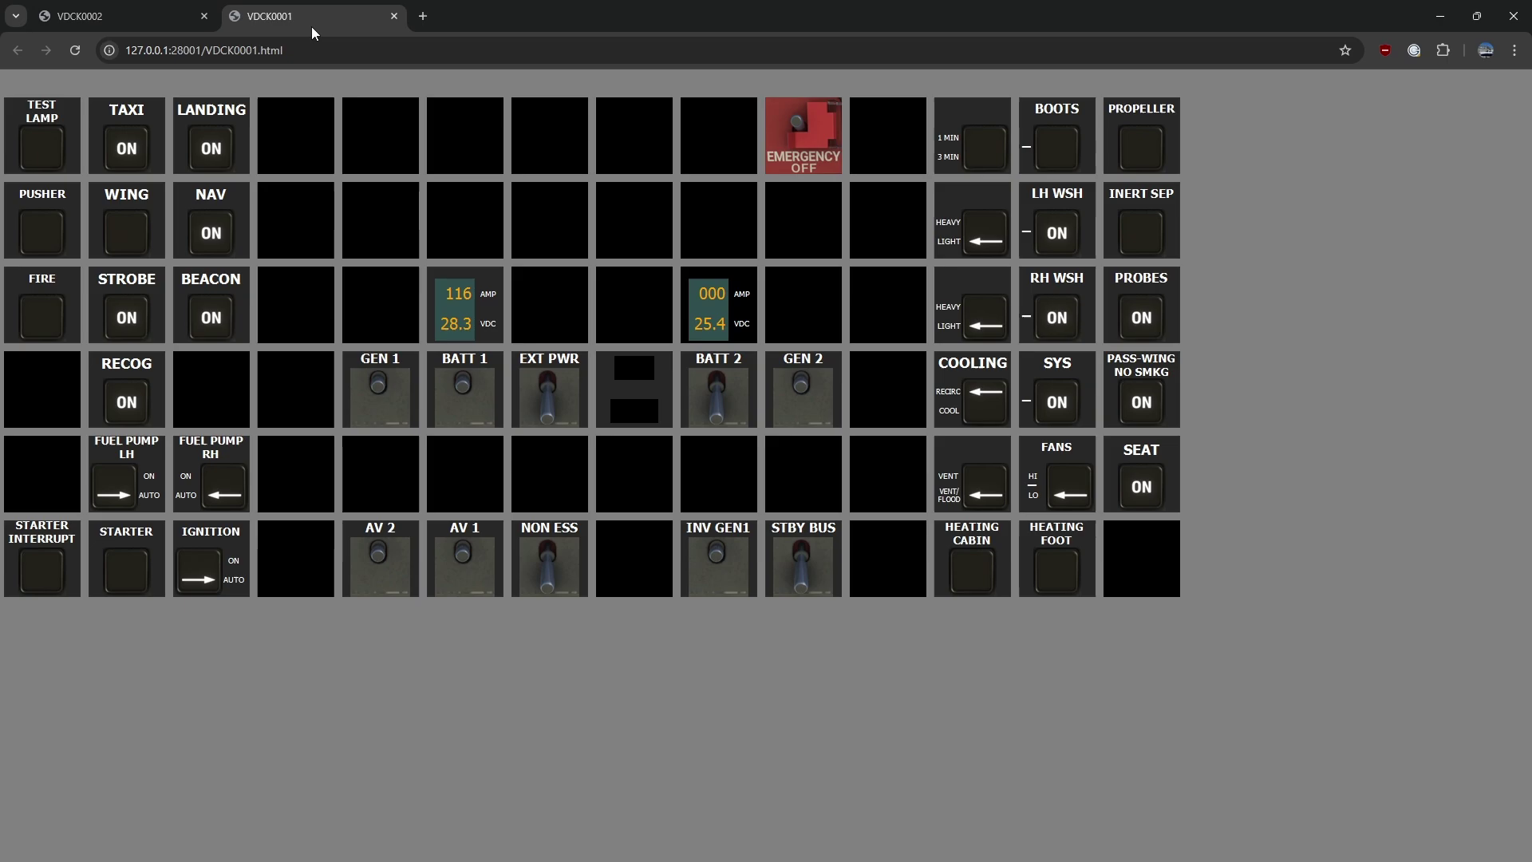
pyautogui.hotkey('ctrl', 'shift', 'Tab')
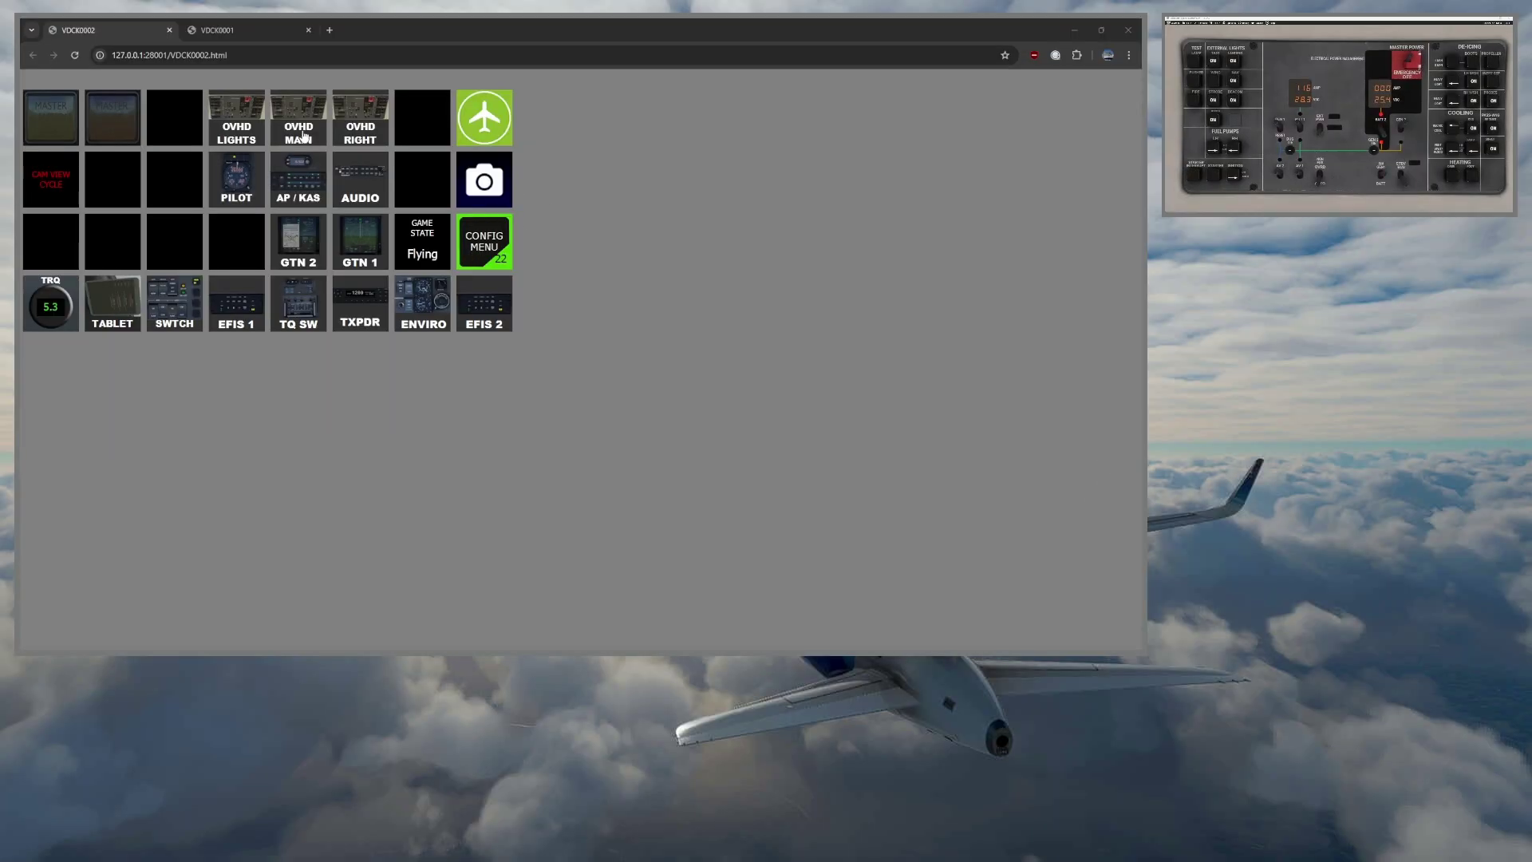
# Open the OVHD MAIN page of the 8x4 deck and test the BATT 1 switch by toggling it off and on again
pyautogui.click(303, 136)
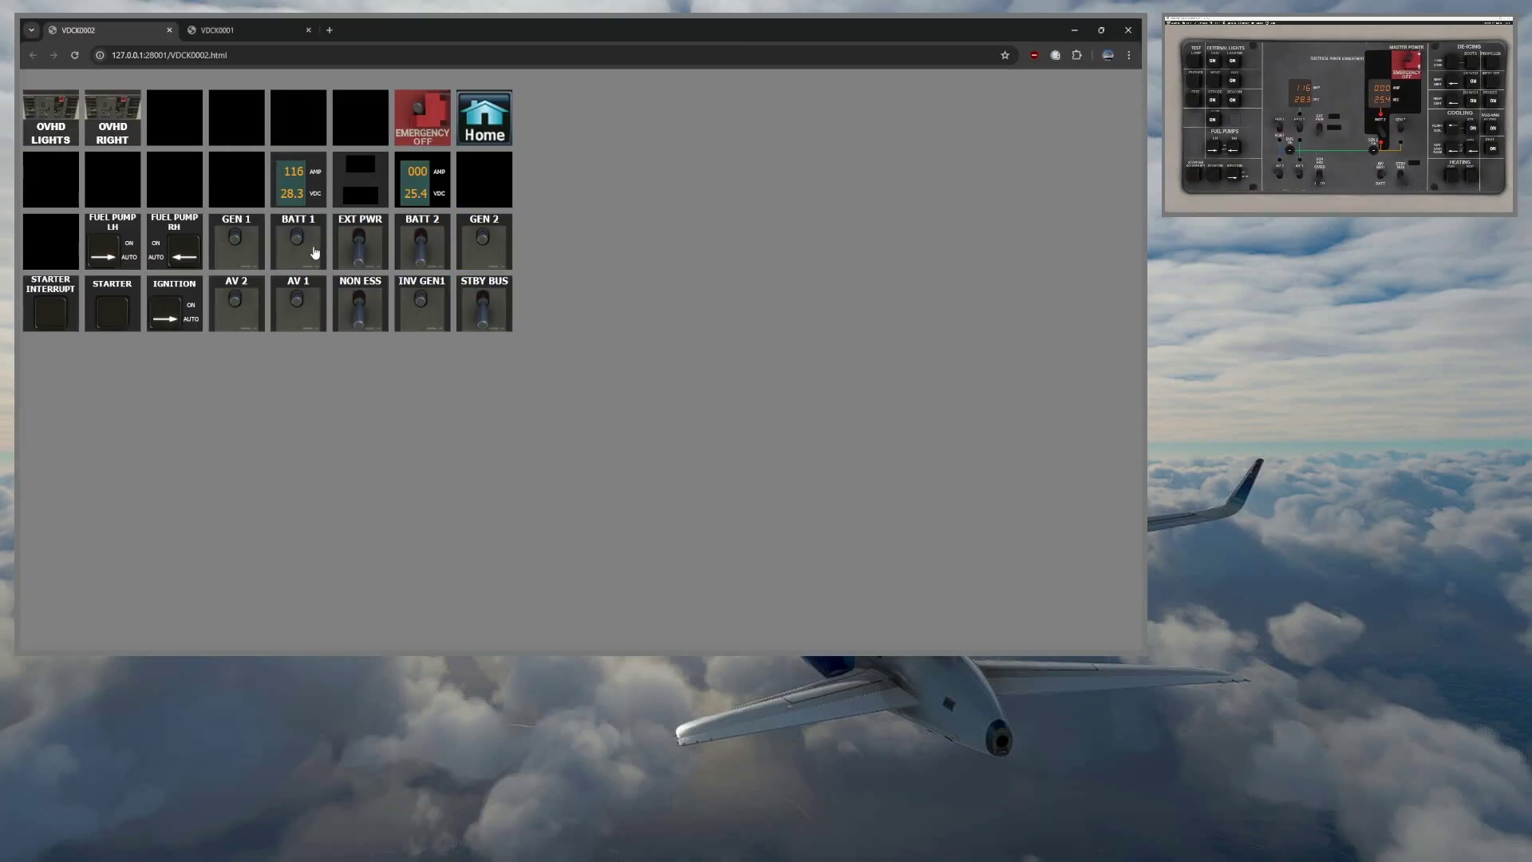
pyautogui.click(299, 246)
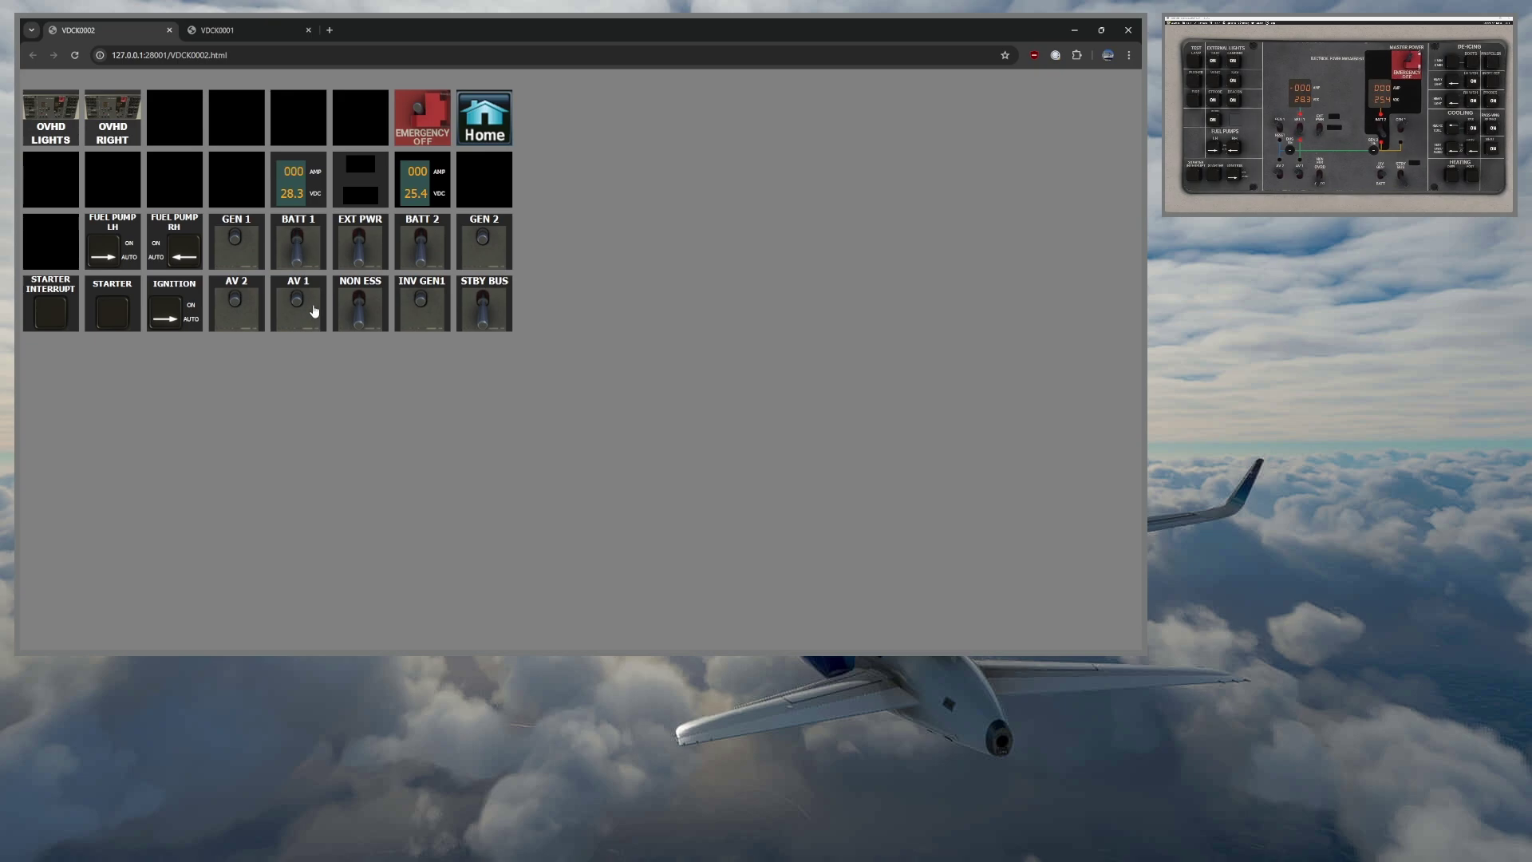
pyautogui.click(298, 261)
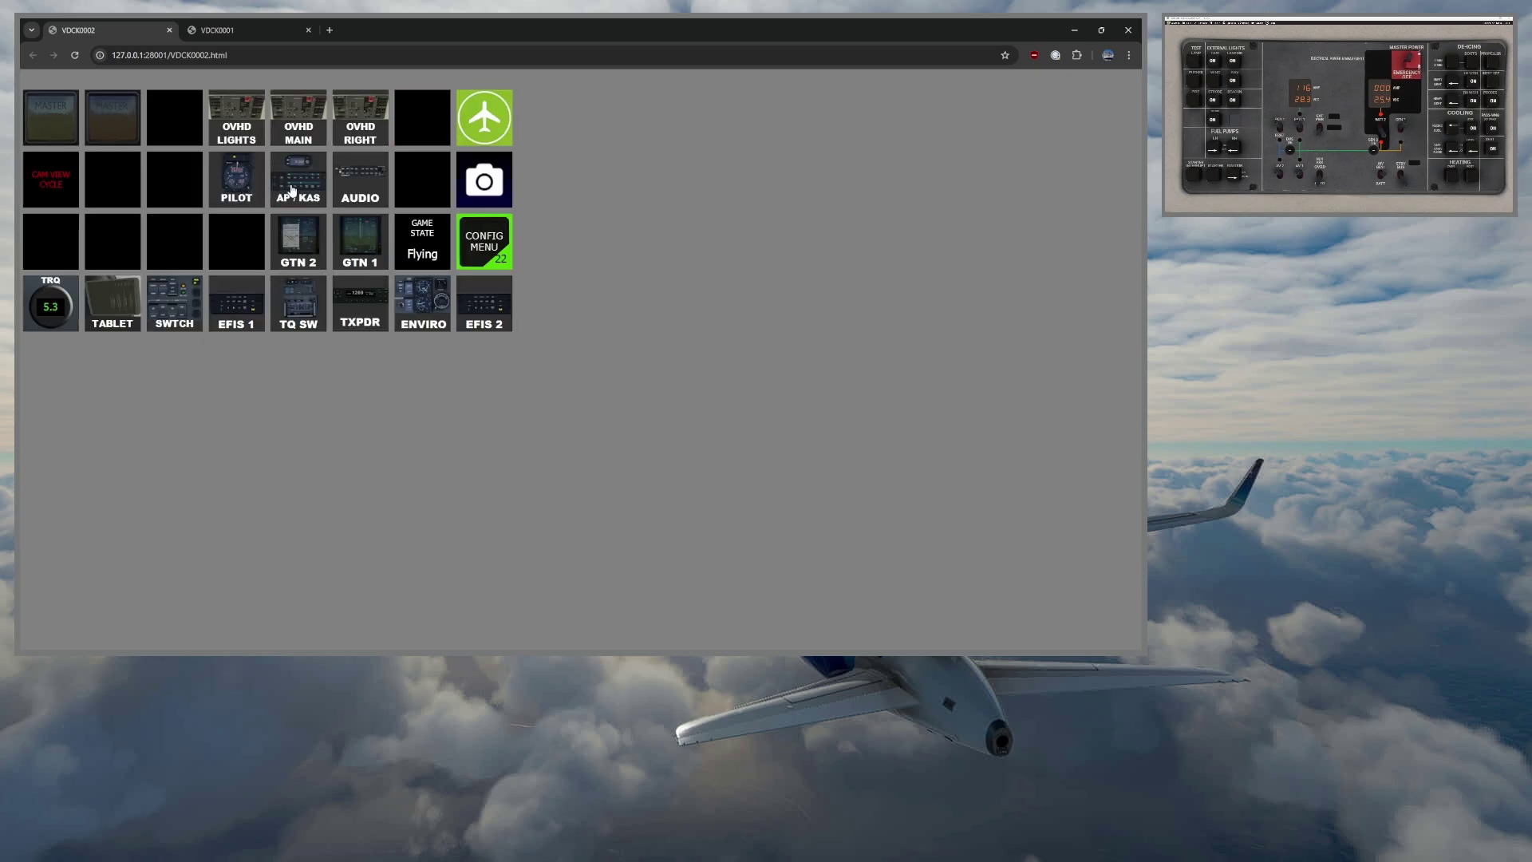
# Open the AP / KAS page of the 8x4 deck, and close the browser to return to SPAD.neXt
pyautogui.click(293, 190)
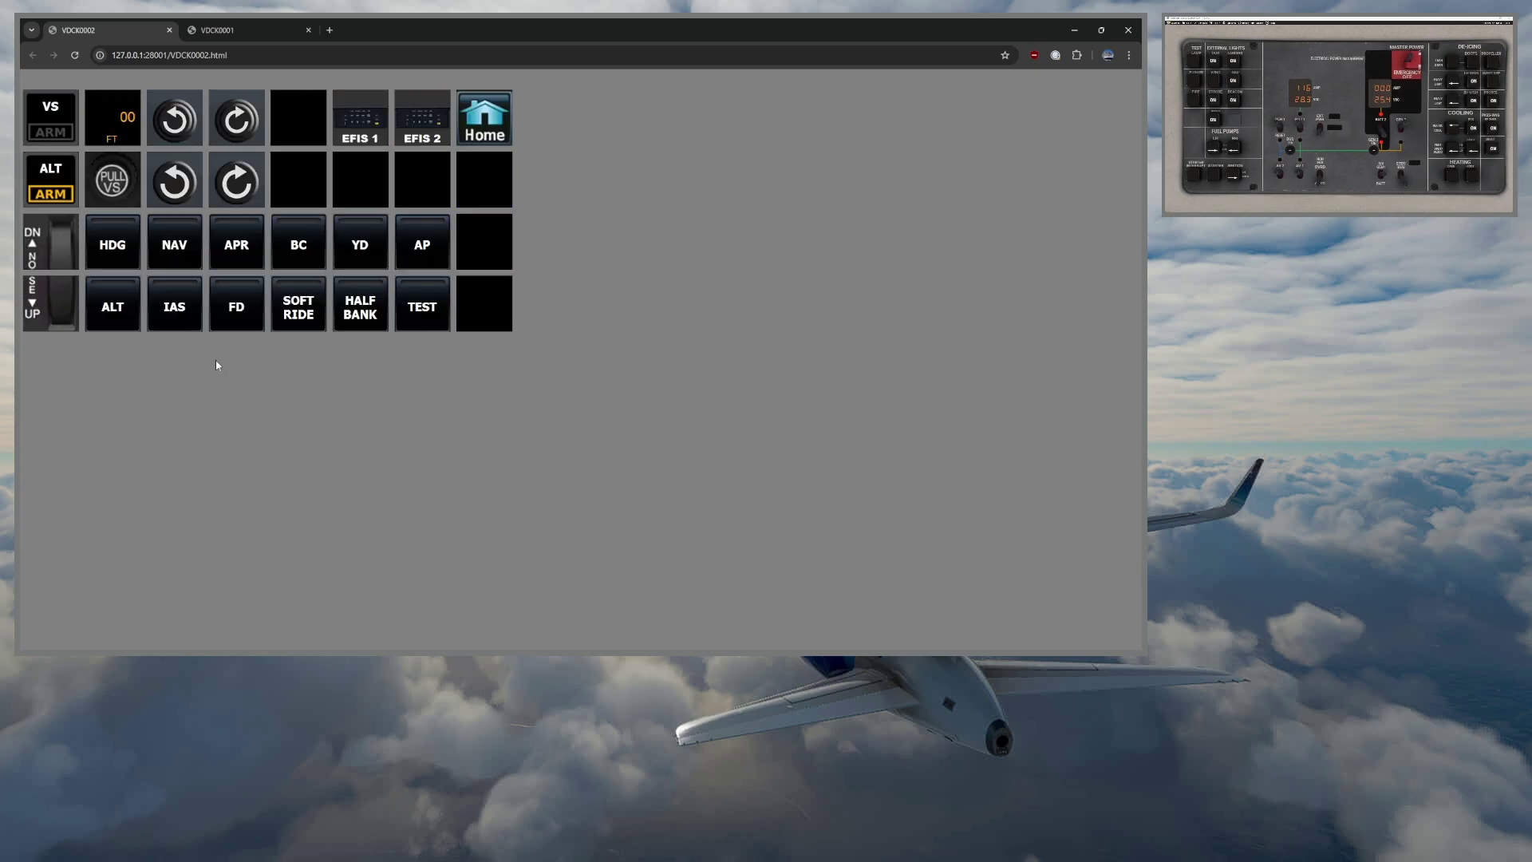
pyautogui.click(124, 305)
pyautogui.click(1125, 31)
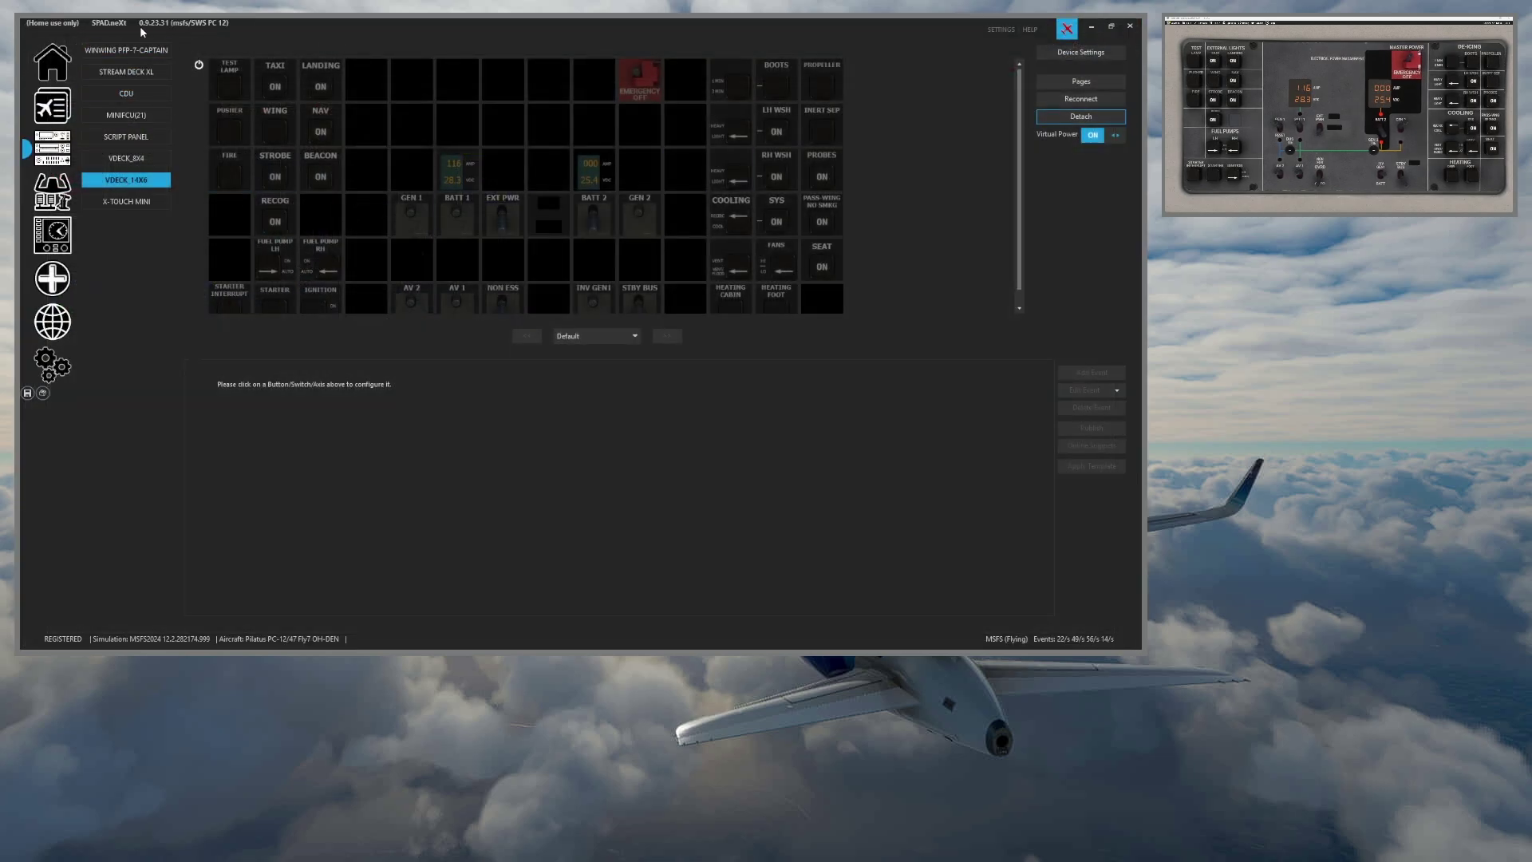